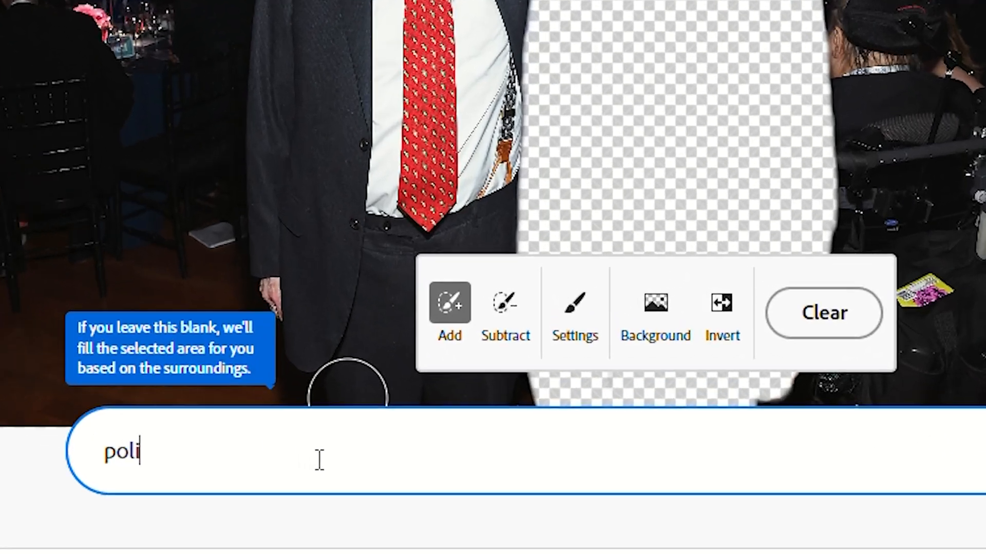
- Fill the masked torso of the man in black glasses with a police outfit and compare the generated variations
type("ss")
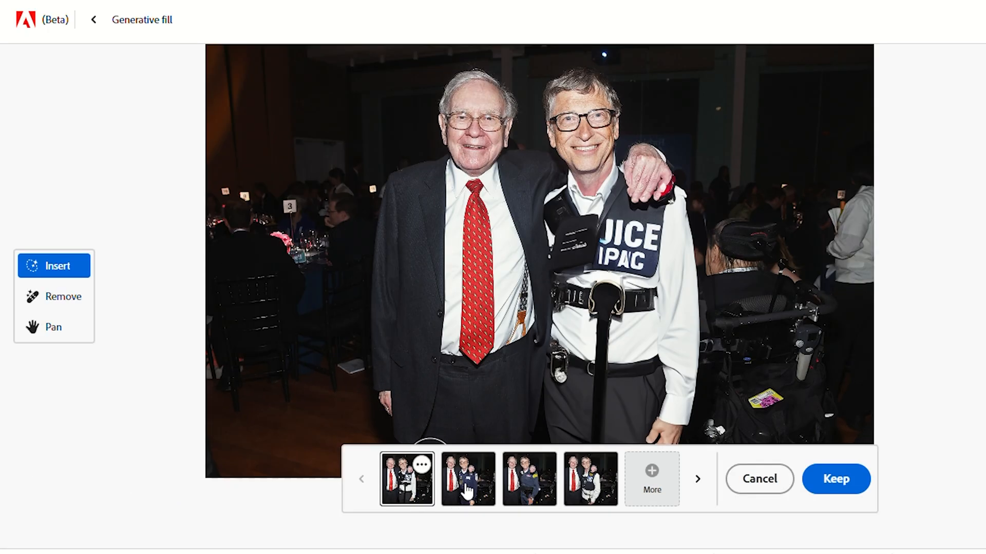
left_click(462, 485)
left_click(524, 480)
left_click(610, 479)
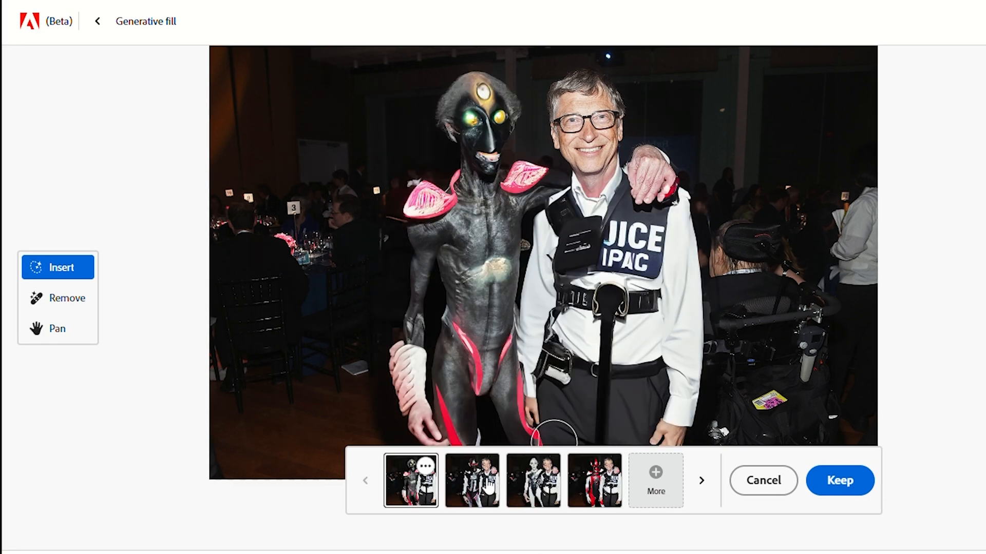
- Compare the generated alien variations of the man beside the one in the police vest
left_click(490, 475)
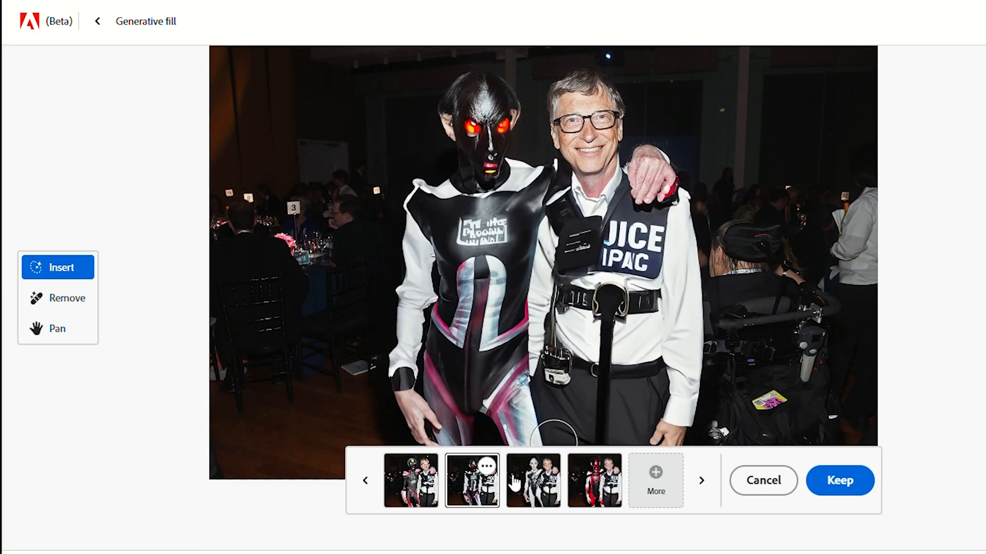
left_click(514, 483)
left_click(584, 483)
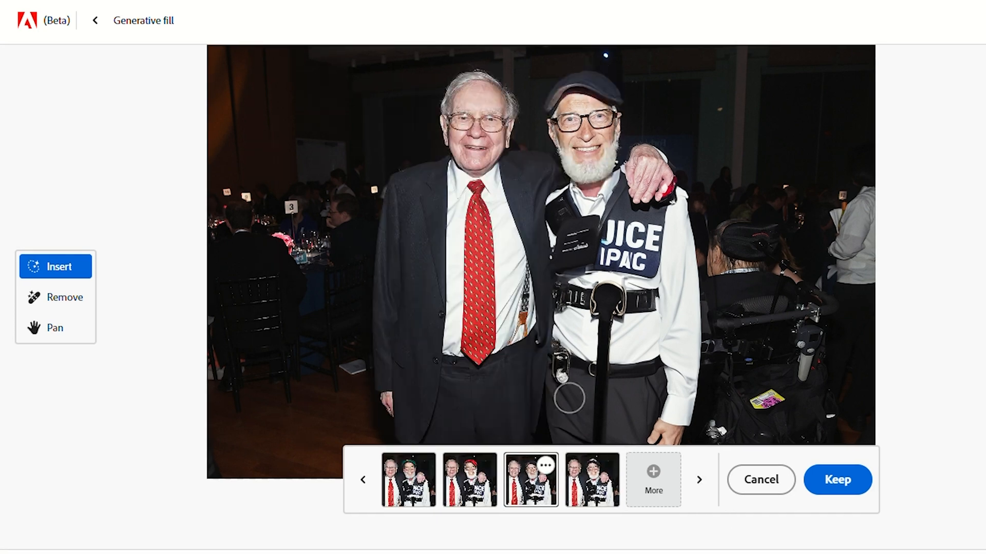
- Compare the generated cap and white beard variations on the man in the police vest
scroll(578, 193, "up", 5)
left_click(462, 482)
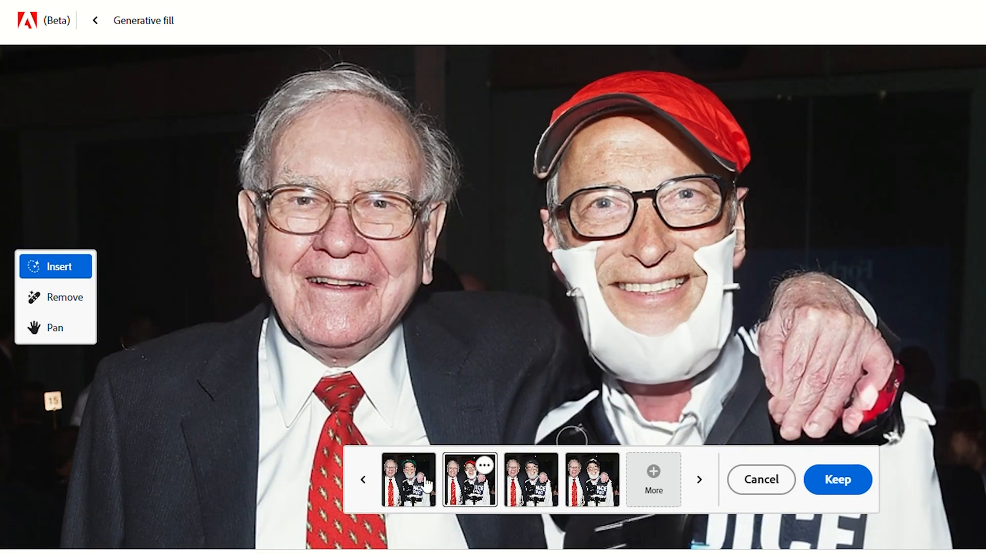
left_click(413, 482)
left_click(593, 479)
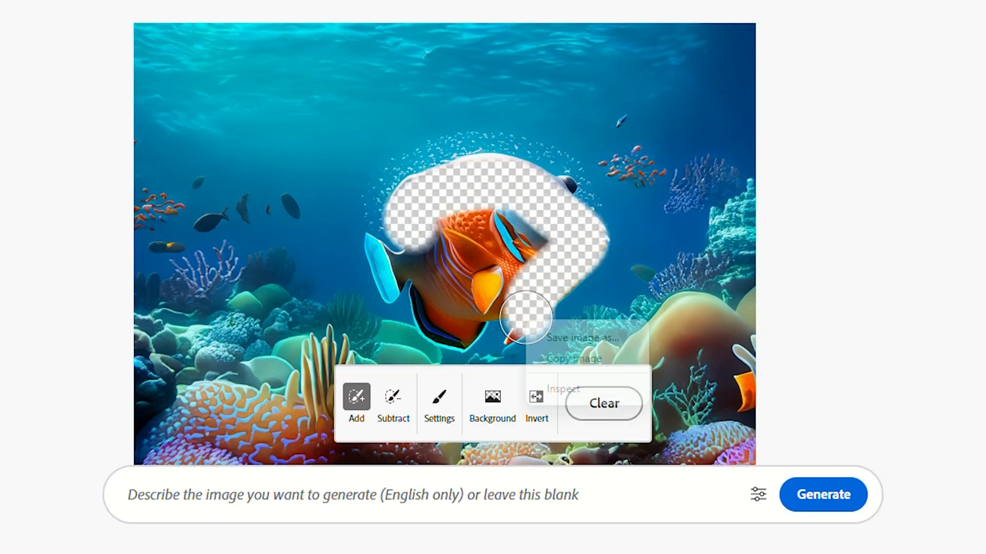
- Brush over the rest of the orange fish and generate a "dolphin" in the masked area
mouse_move(539, 339)
left_mouse_down()
mouse_move(451, 325)
mouse_move(540, 204)
left_mouse_up()
left_click(192, 496)
type("dolphin")
key("Return")
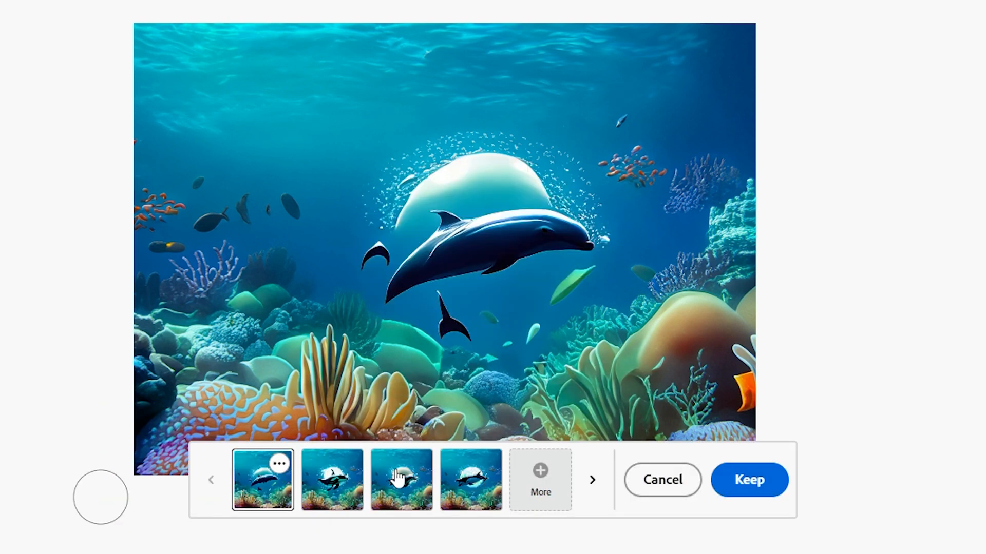
- Compare the generated dolphin variations in the underwater scene
left_click(332, 475)
left_click(402, 475)
left_click(471, 475)
left_click(561, 479)
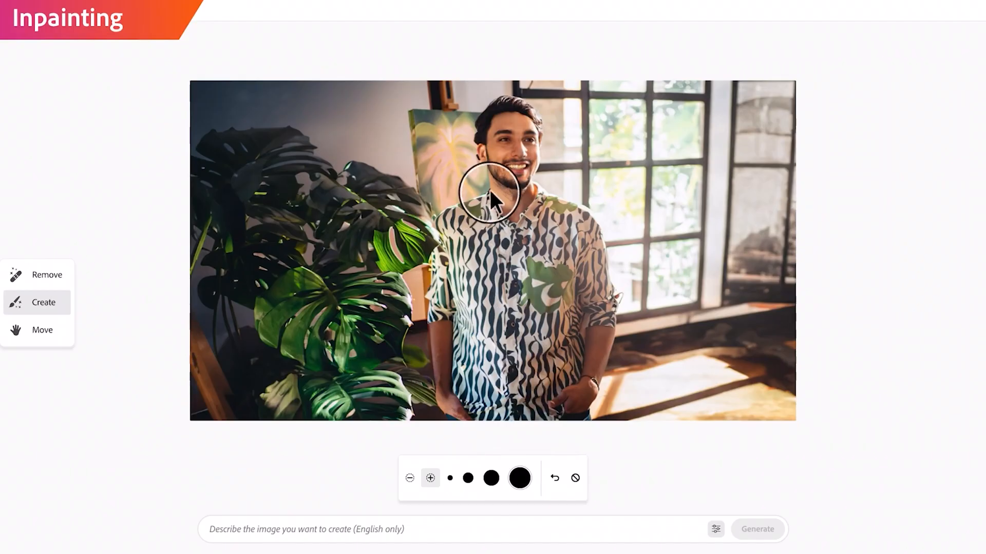
- Paint over the man's patterned shirt, generate "A red jacket" in its place and choose the third variation
mouse_move(490, 191)
left_mouse_down()
mouse_move(455, 332)
mouse_move(583, 376)
mouse_move(512, 220)
mouse_move(482, 288)
mouse_move(482, 356)
mouse_move(493, 385)
left_mouse_up()
type("A red jacket")
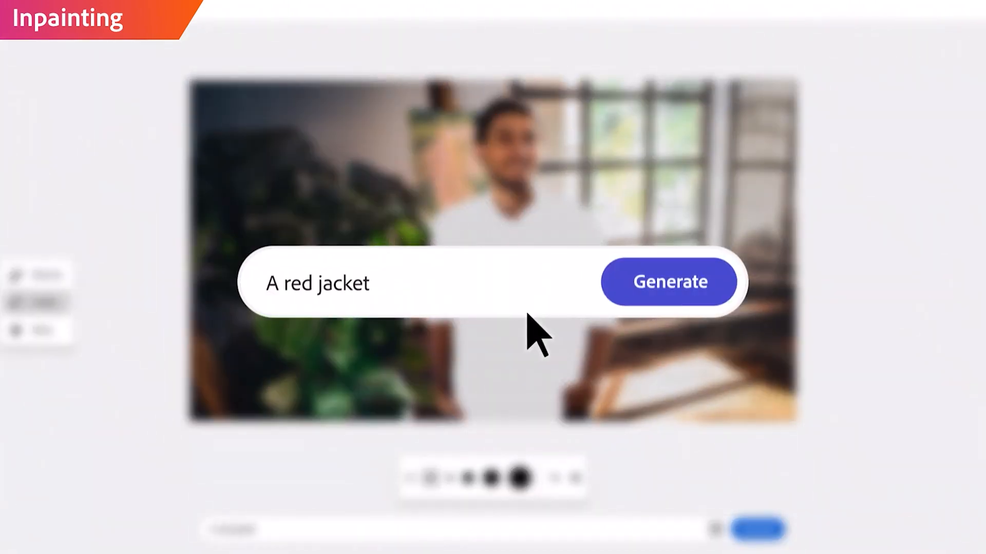
left_click(677, 291)
left_click(514, 457)
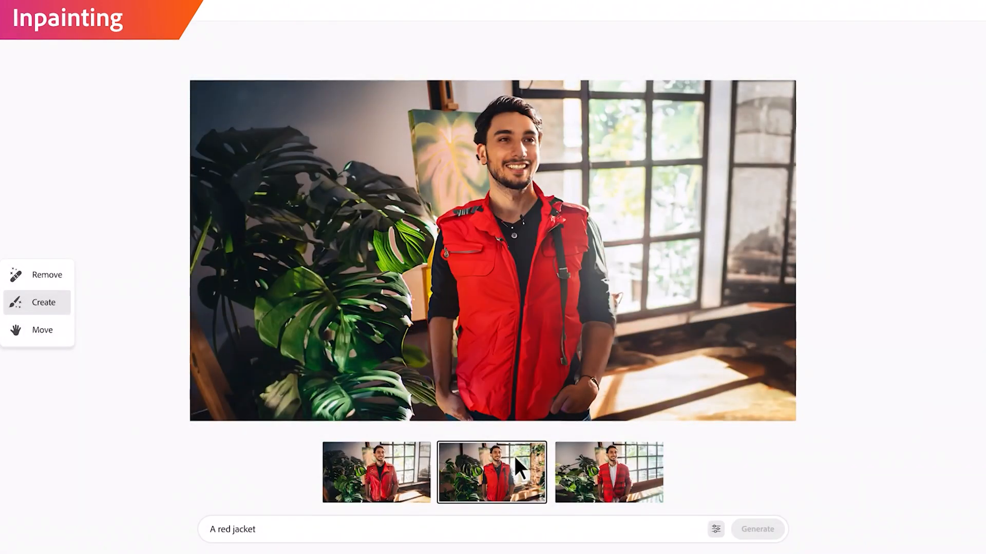
left_click(616, 461)
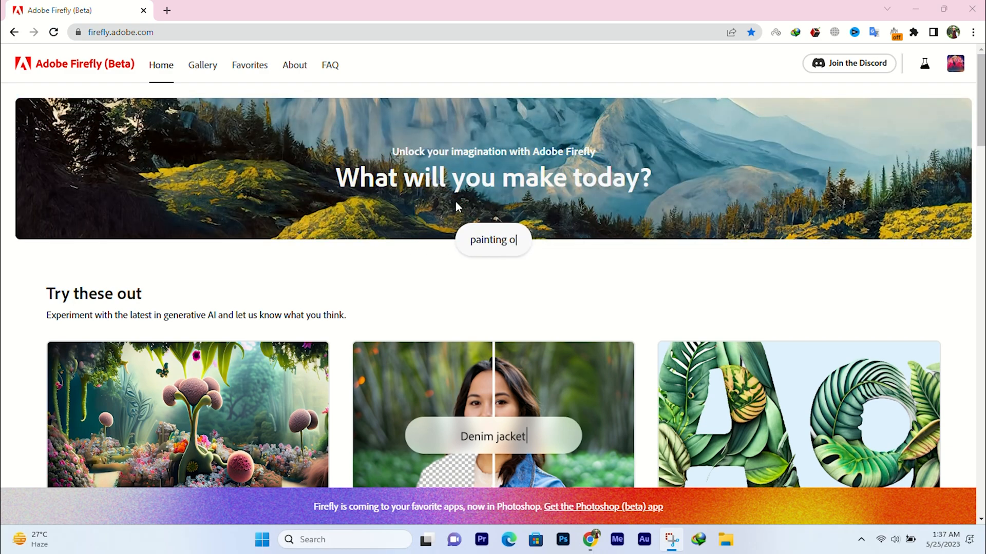
- Find Generative fill among the tools on the Firefly home page and open it
scroll(454, 201, "down", 1)
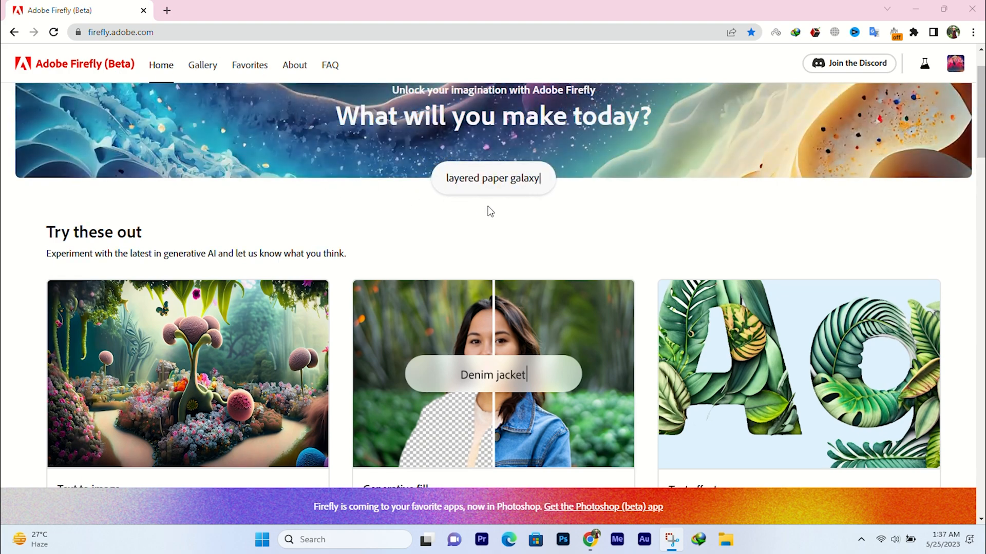
scroll(440, 195, "down", 1)
scroll(440, 195, "down", 1)
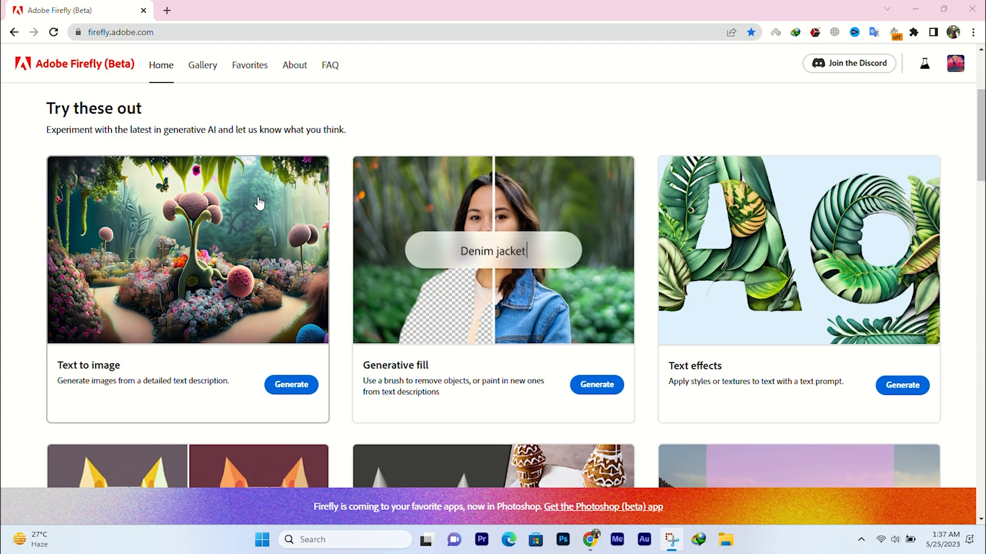
scroll(257, 203, "down", 1)
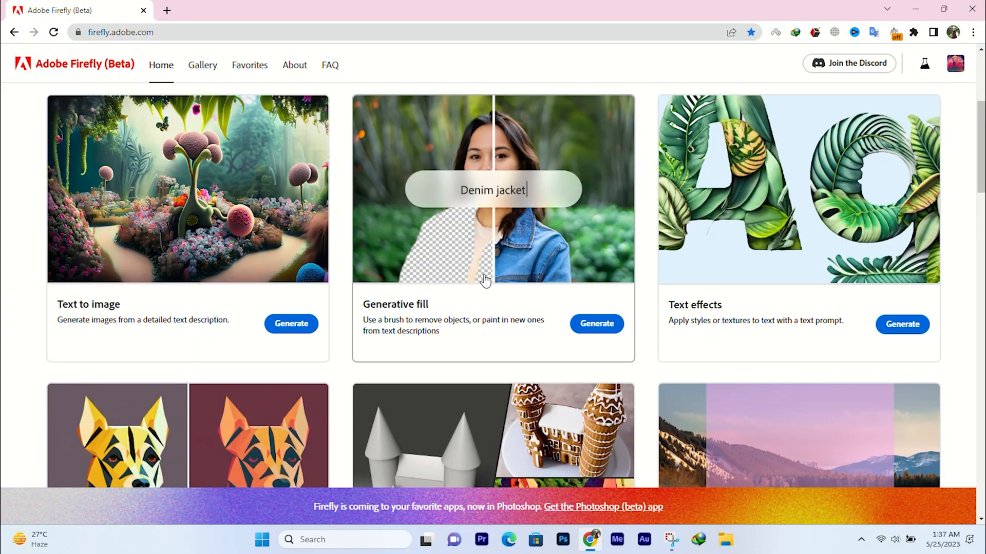
key("super+shift+s")
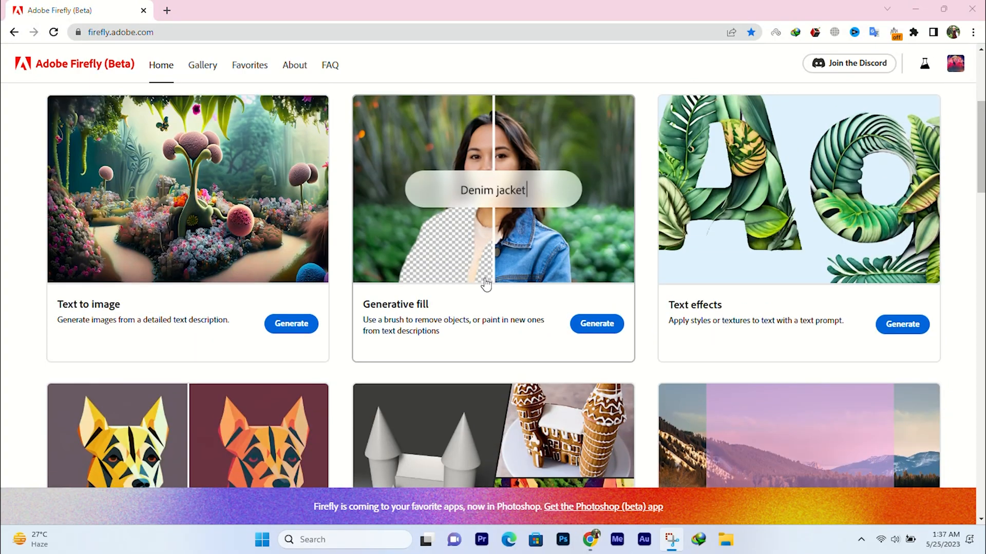
left_click_drag(358, 308, 440, 310)
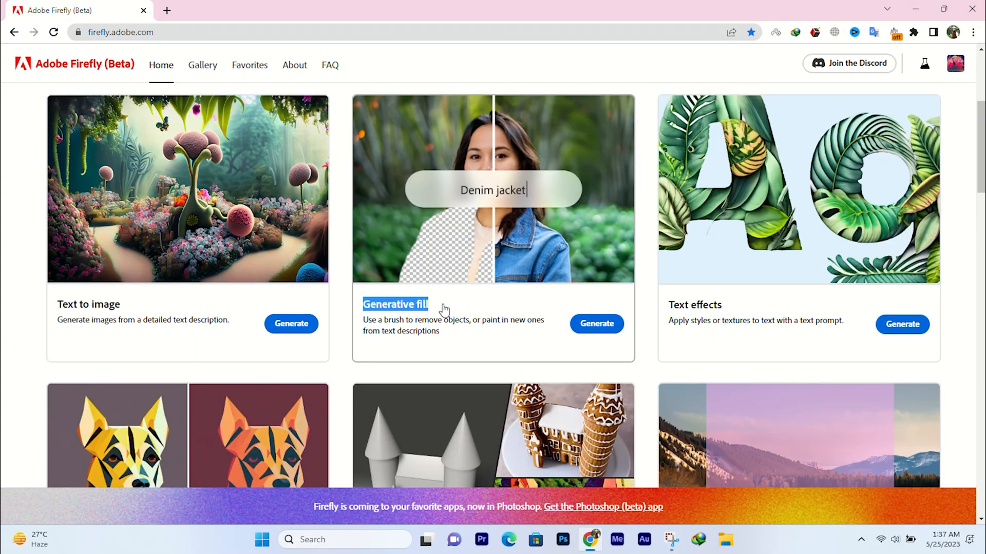
left_click(440, 286)
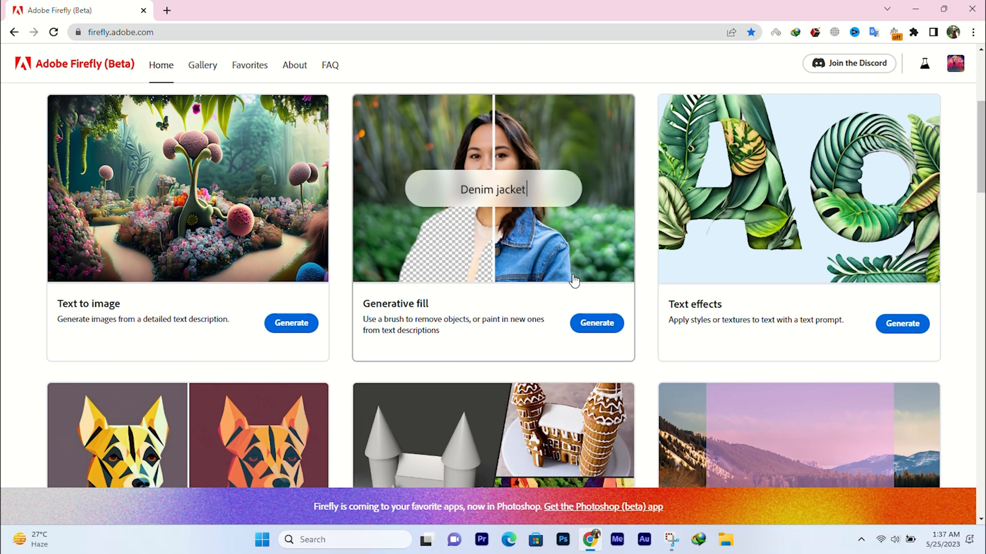
scroll(574, 280, "up", 1)
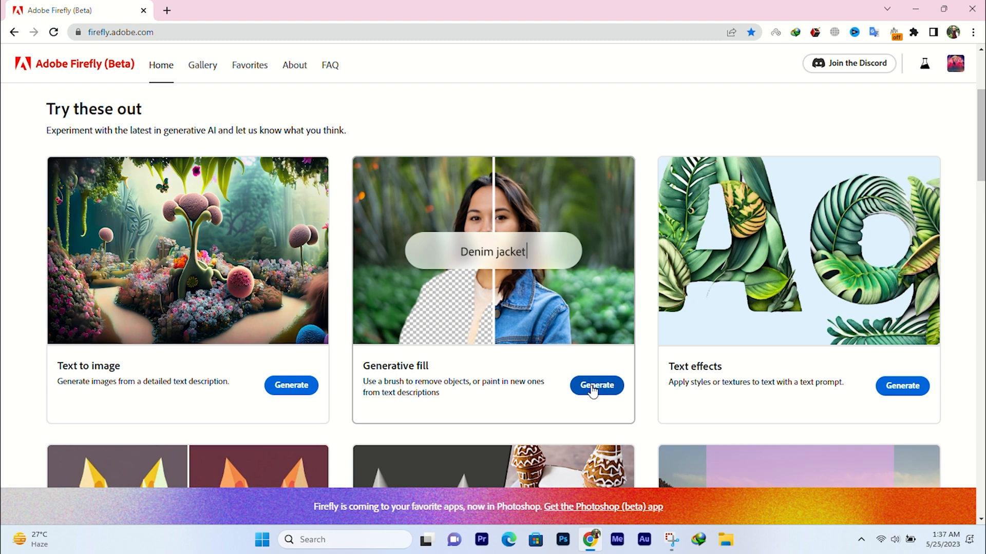
left_click(593, 390)
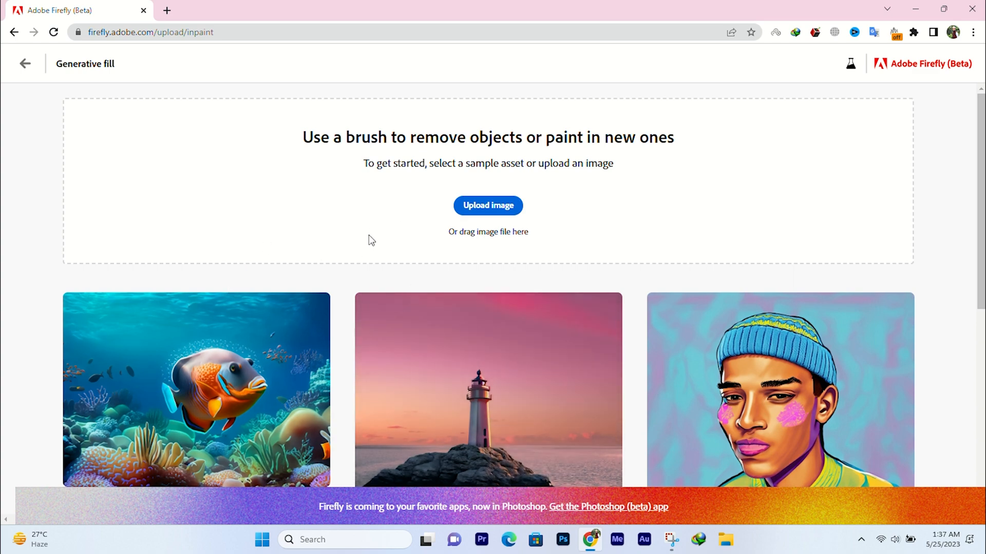
- Examine the upload area and the sample images of Generative fill, previewing the example effects of several samples
scroll(572, 242, "down", 2)
scroll(594, 291, "down", 2)
scroll(567, 293, "down", 2)
scroll(567, 293, "up", 3)
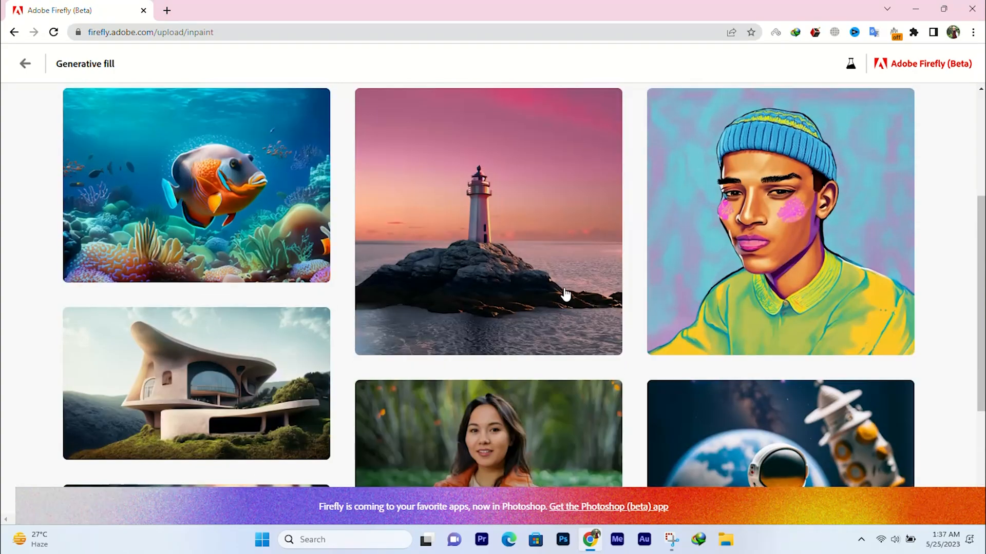
scroll(565, 294, "up", 3)
scroll(563, 290, "up", 1)
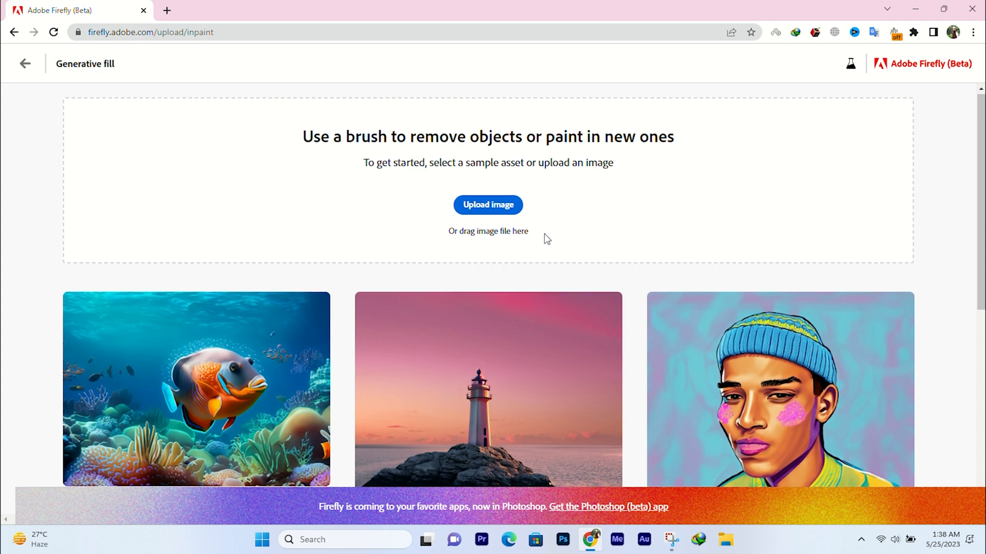
scroll(545, 238, "down", 4)
mouse_move(238, 261)
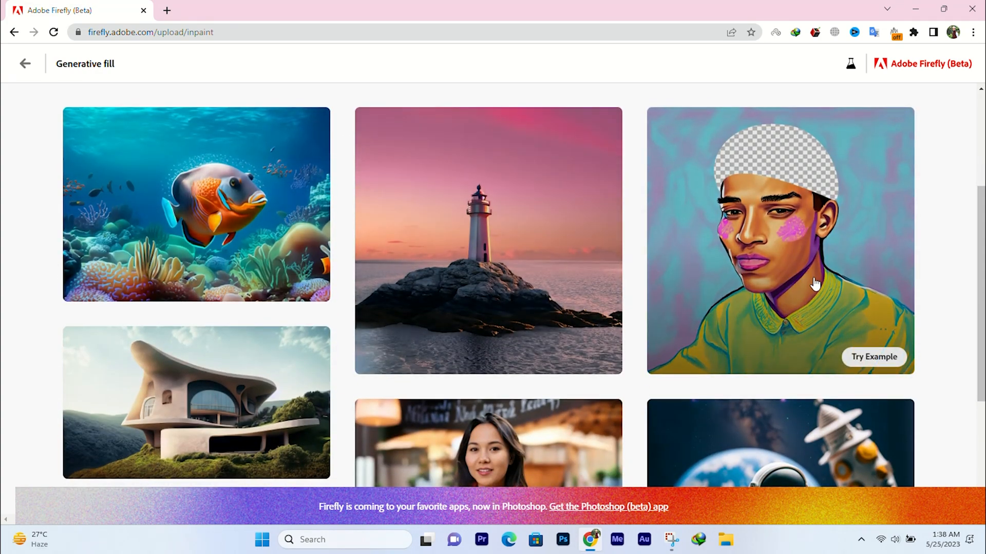
scroll(813, 283, "down", 3)
scroll(813, 283, "down", 1)
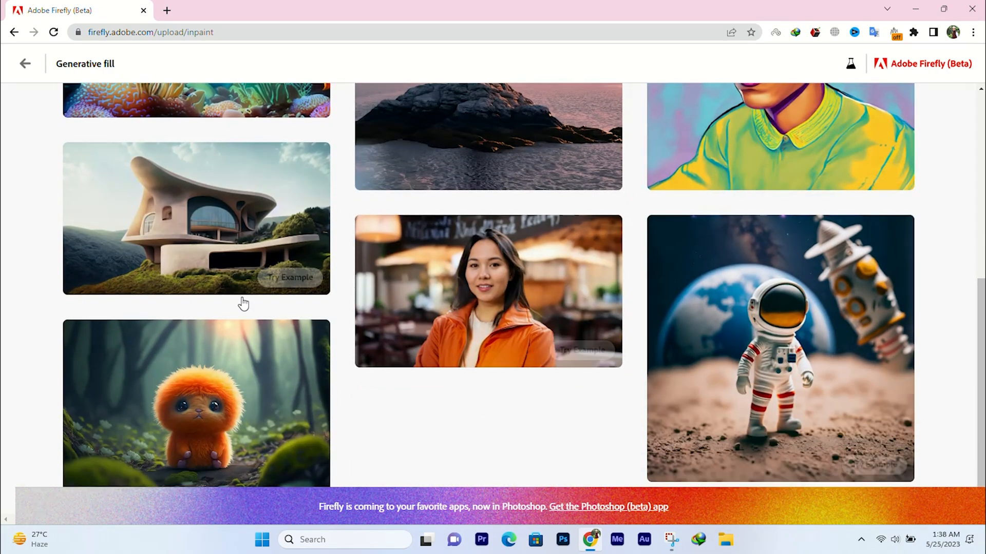
scroll(548, 304, "up", 2)
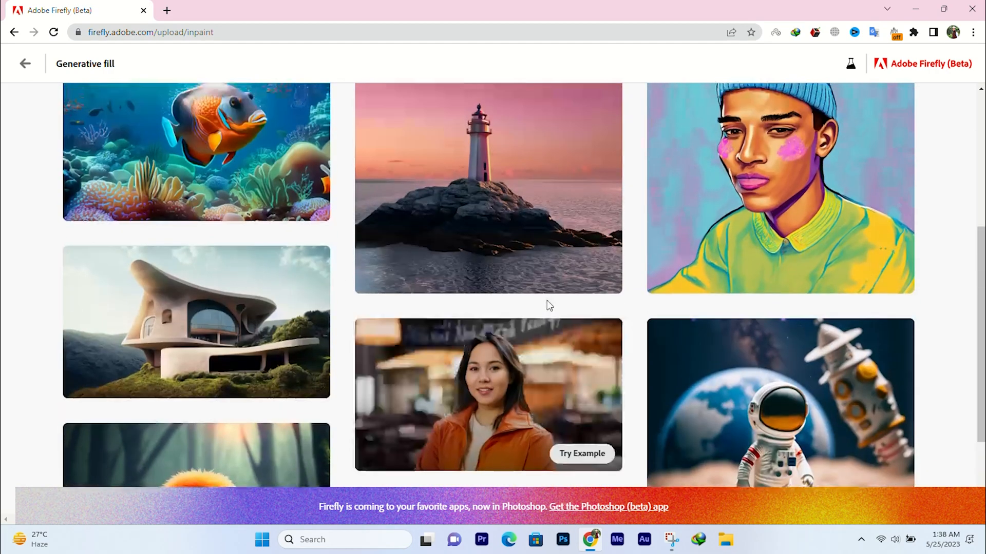
scroll(778, 231, "up", 3)
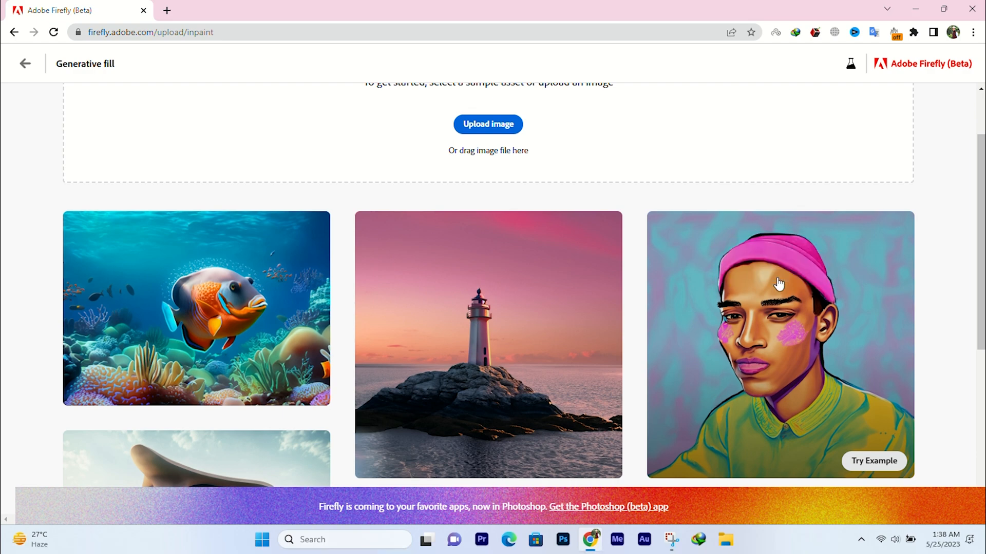
scroll(772, 287, "down", 1)
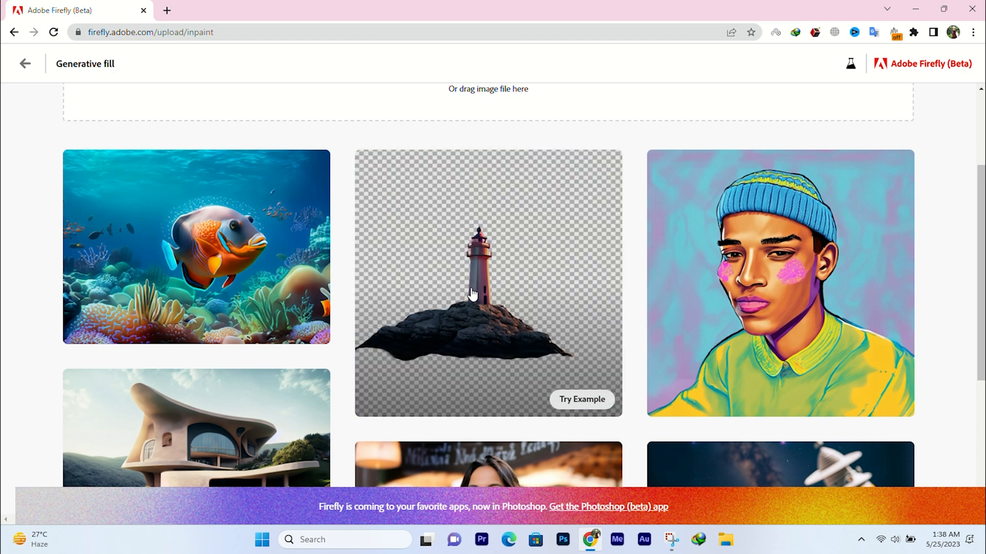
scroll(471, 290, "down", 1)
scroll(200, 233, "up", 1)
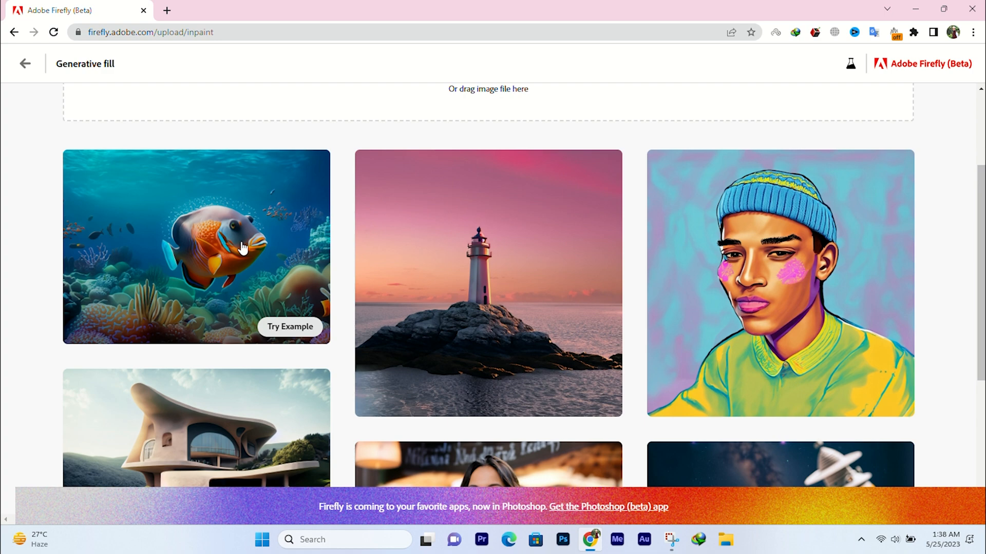
scroll(246, 239, "down", 1)
scroll(252, 277, "down", 2)
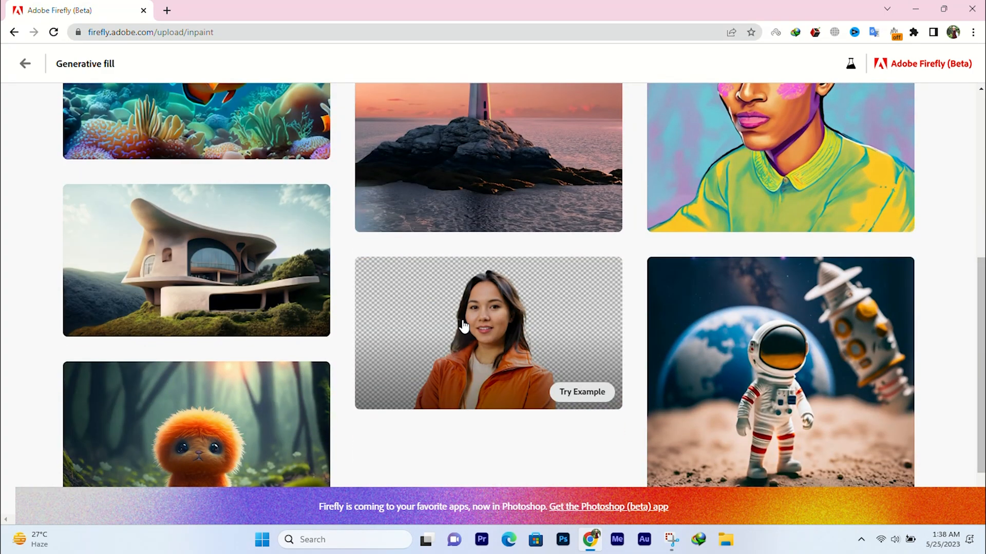
scroll(464, 325, "down", 1)
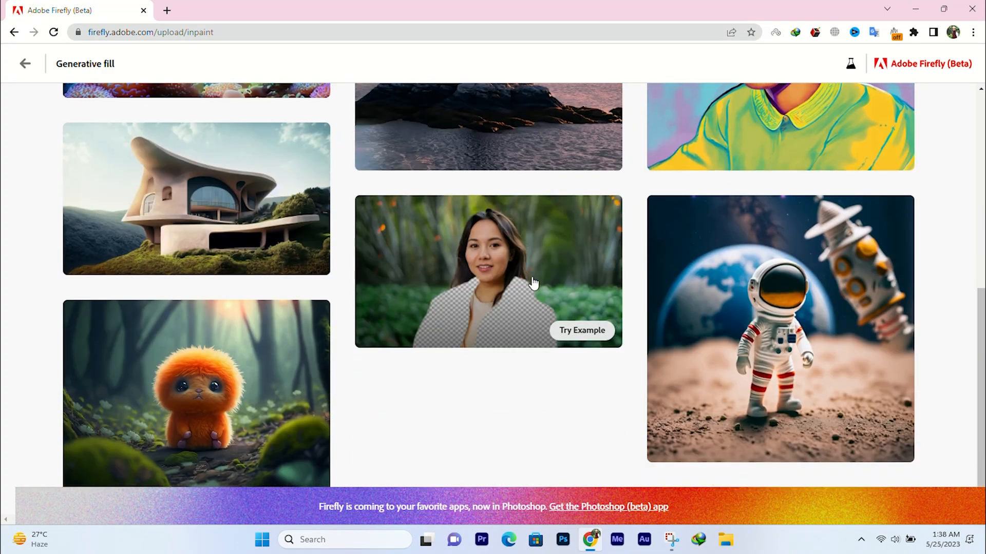
mouse_move(765, 275)
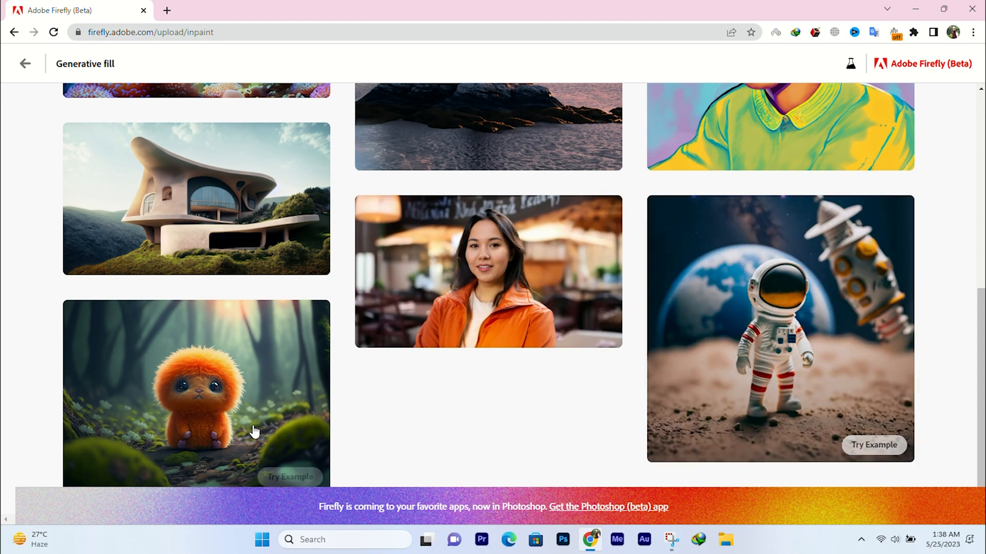
scroll(332, 368, "up", 2)
scroll(332, 368, "up", 4)
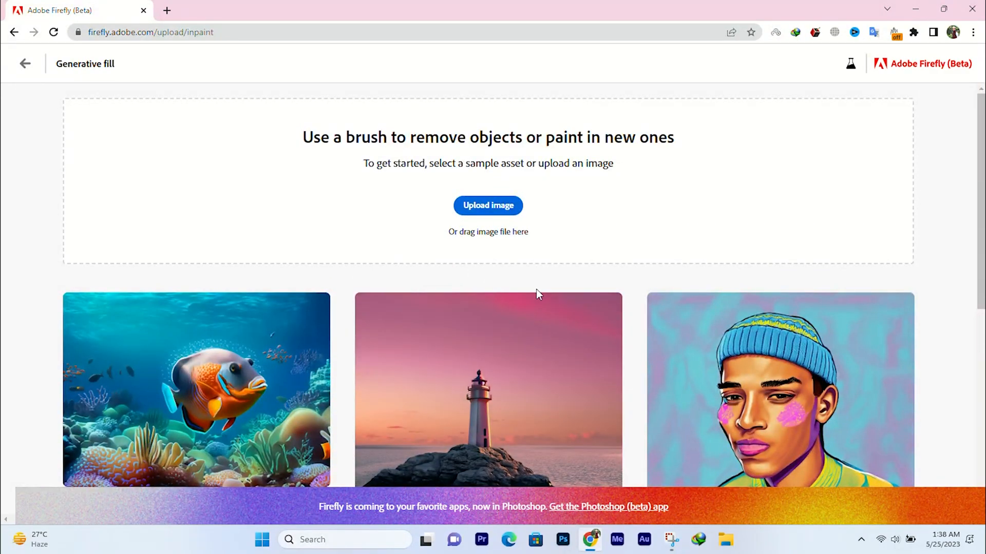
- Open the sample portrait of the man in the blue beanie and reposition it on the canvas with Pan
scroll(536, 288, "down", 3)
left_click(778, 238)
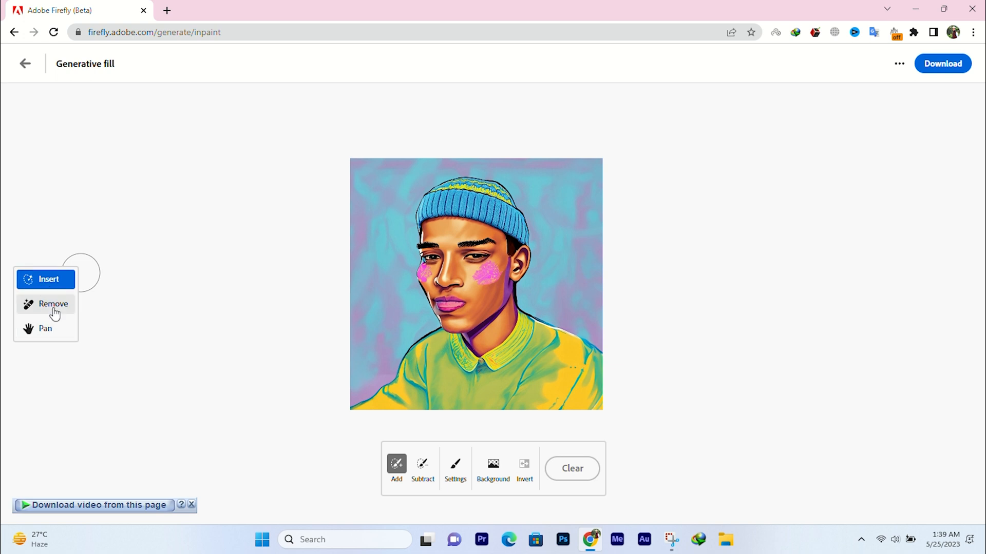
left_click(44, 329)
left_click_drag(477, 269, 485, 253)
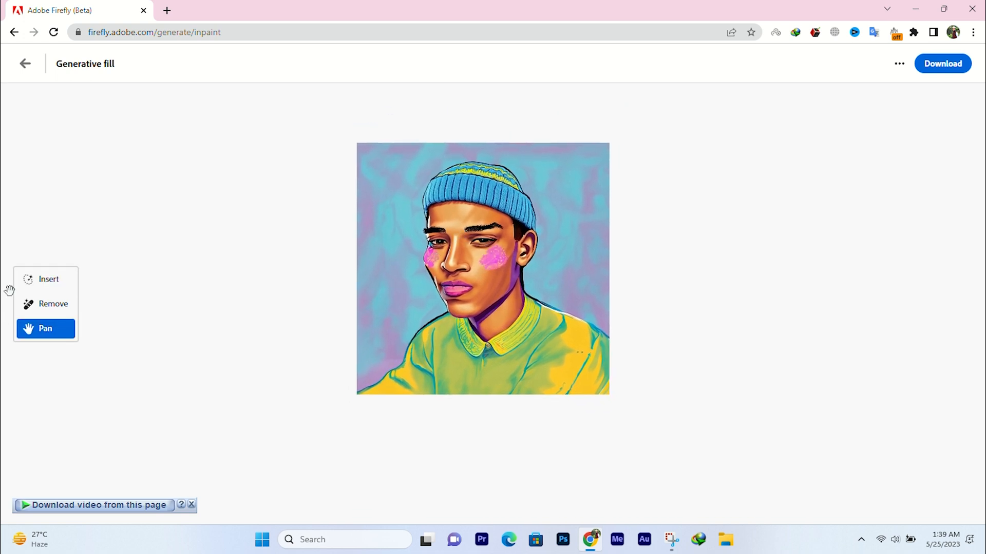
- Paint over the man's blue beanie in Remove mode and generate the removal
left_click(46, 307)
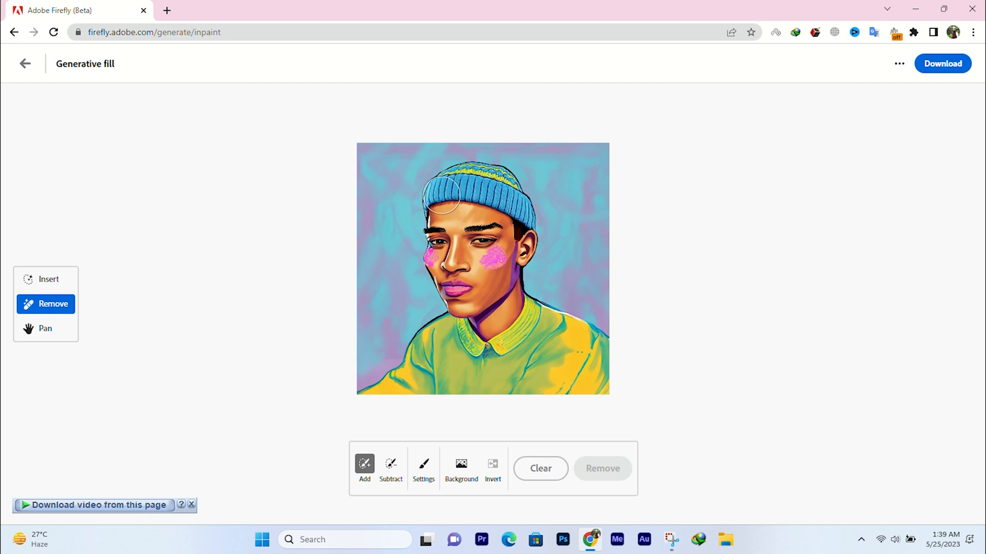
scroll(475, 192, "up", 2)
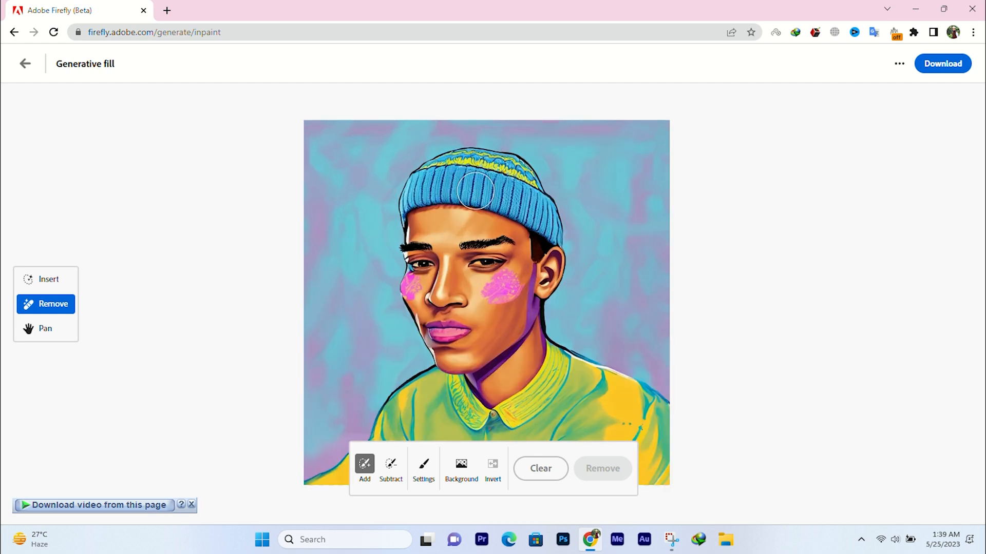
scroll(475, 192, "up", 2)
left_click(384, 193)
mouse_move(384, 193)
left_mouse_down()
mouse_move(465, 146)
mouse_move(531, 153)
mouse_move(577, 221)
mouse_move(569, 229)
mouse_move(389, 203)
mouse_move(513, 174)
mouse_move(472, 142)
mouse_move(369, 228)
left_mouse_up()
left_click(595, 251)
scroll(380, 280, "down", 2)
left_click(602, 476)
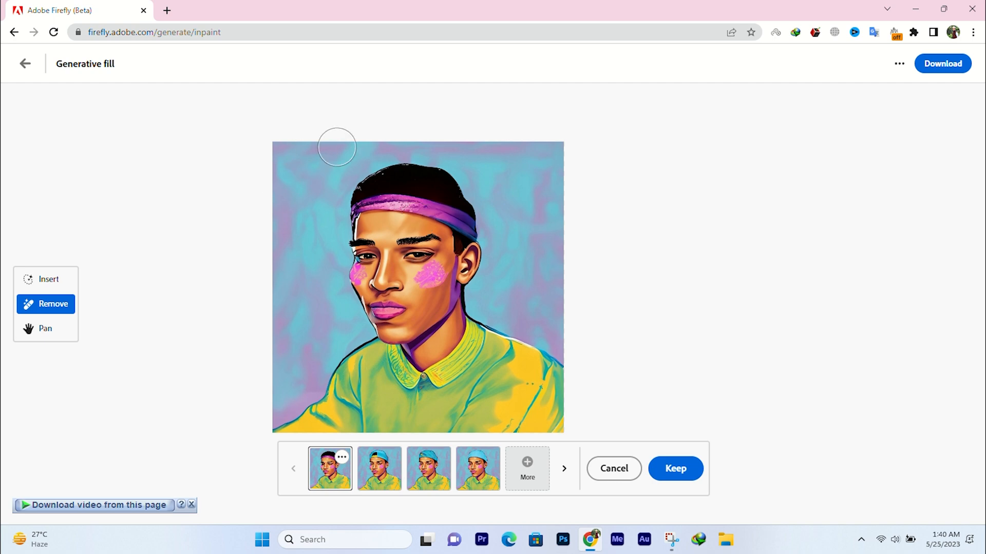
- Compare the four removal variations of the beanie and discard them, returning to the masked portrait
left_click(385, 473)
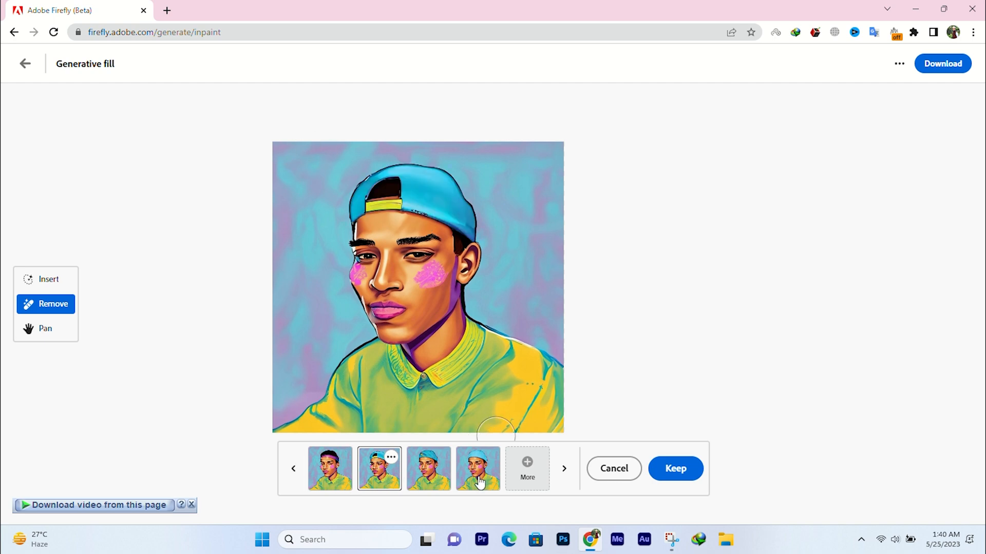
left_click(431, 481)
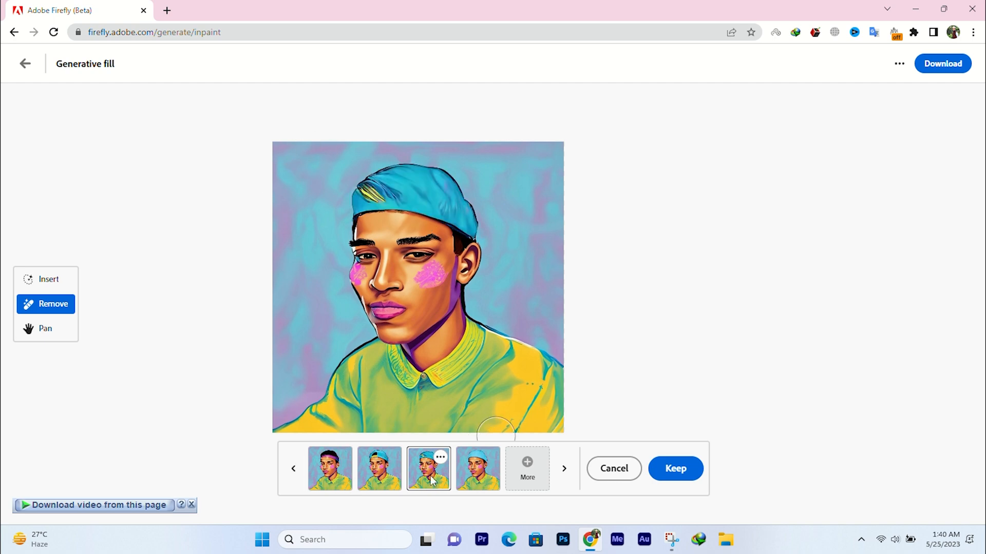
left_click(484, 474)
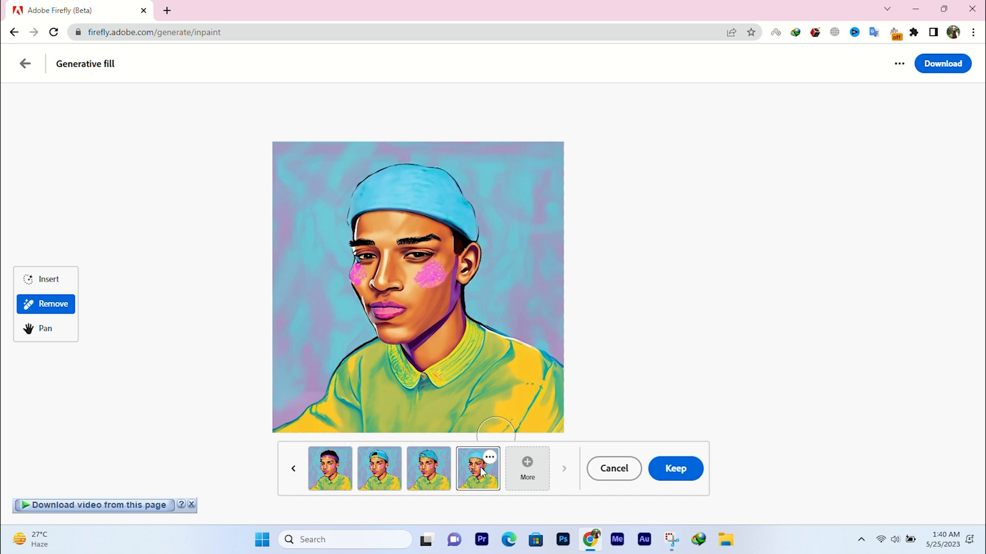
left_click(327, 477)
left_click(368, 474)
left_click(431, 469)
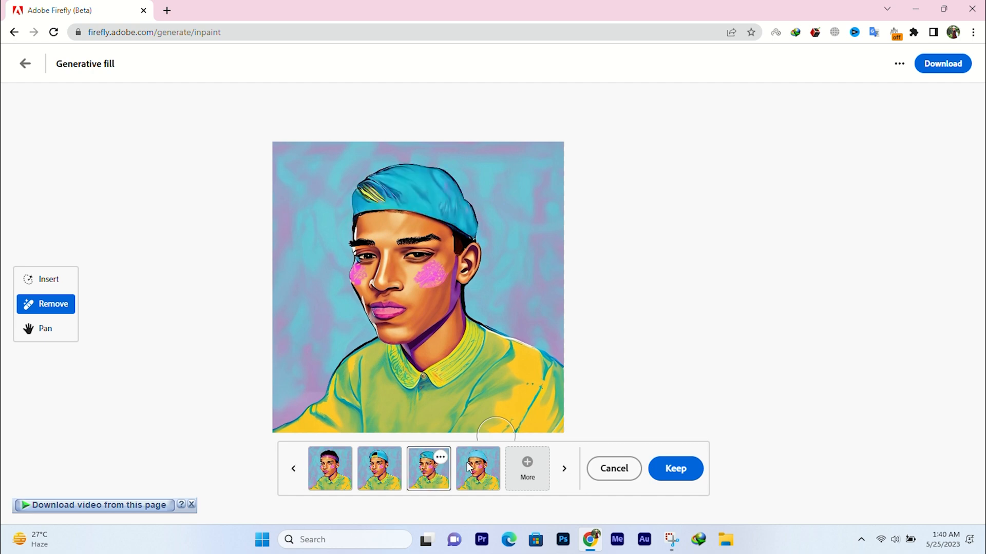
left_click(480, 469)
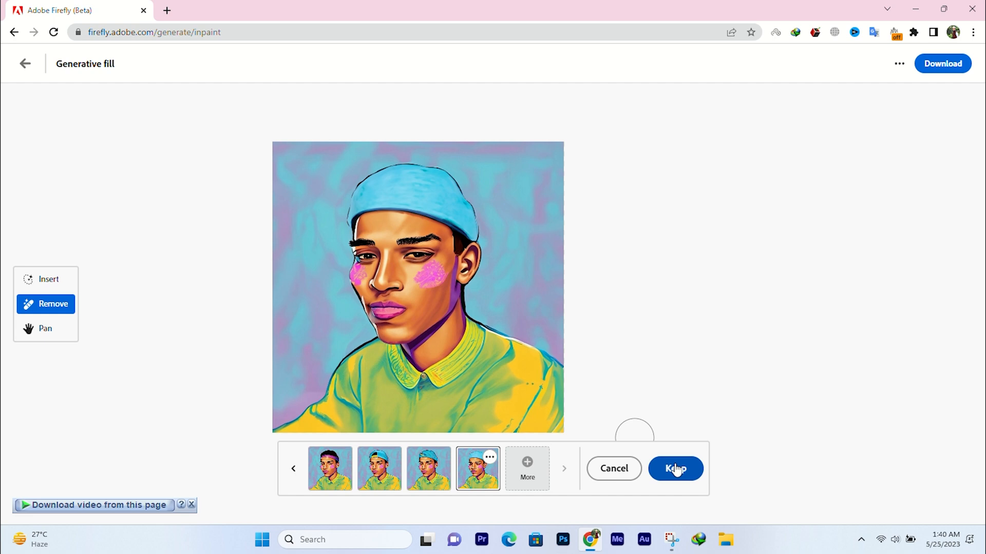
left_click(617, 477)
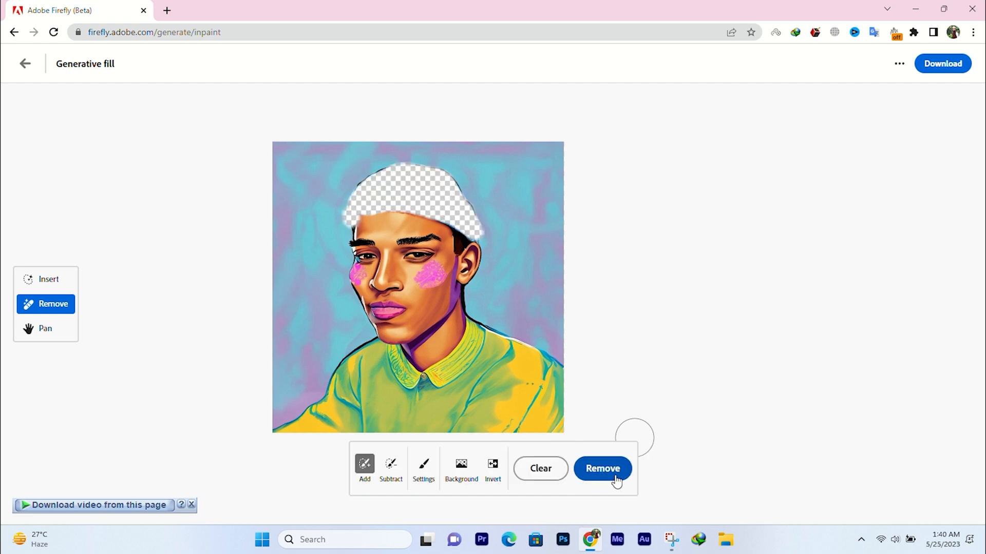
- Switch to Insert and generate "cap" in the masked beanie area
left_click(50, 290)
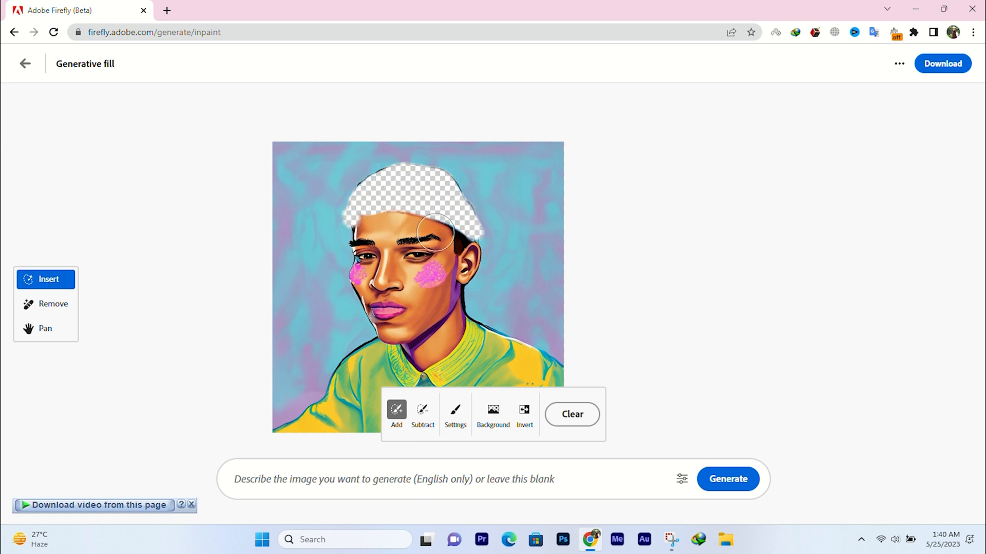
left_click(381, 479)
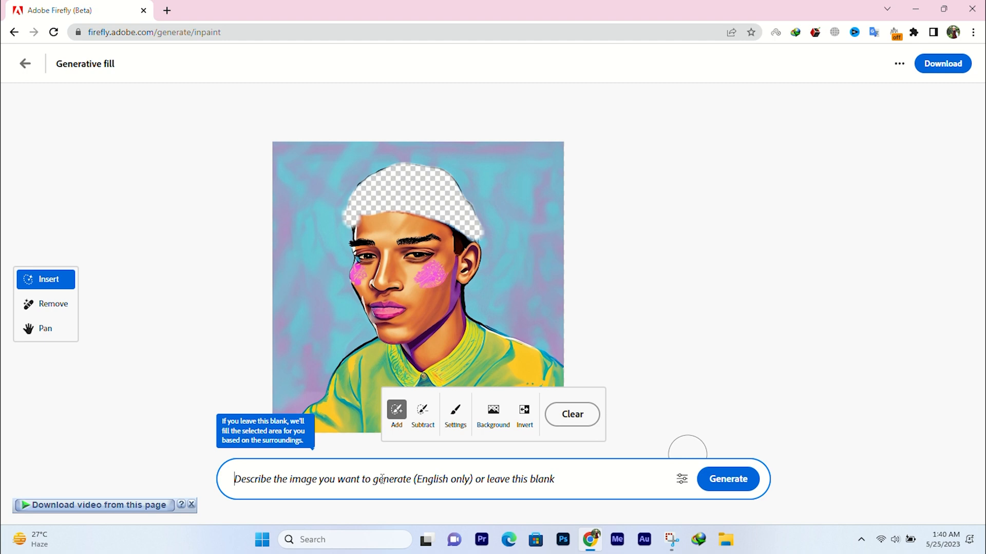
type("cap")
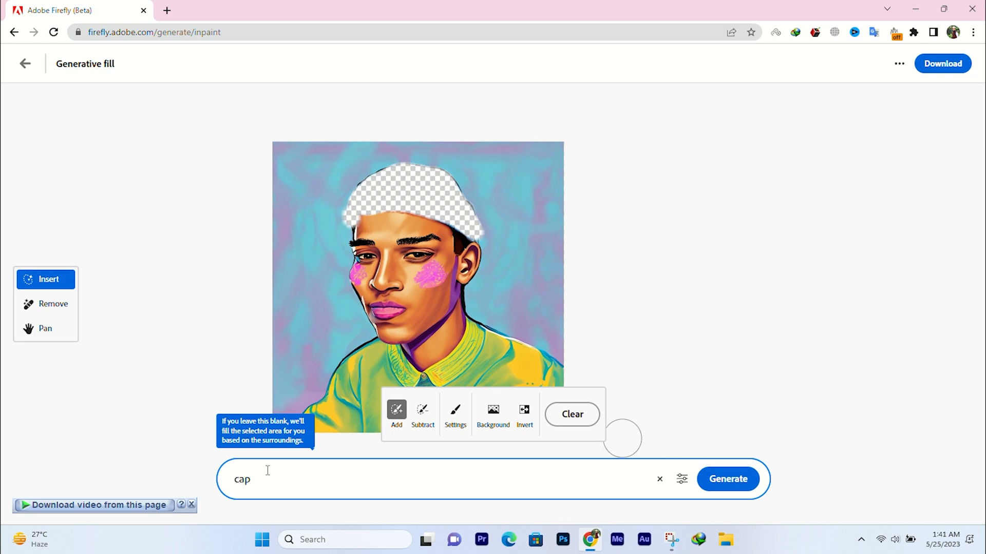
left_click(740, 479)
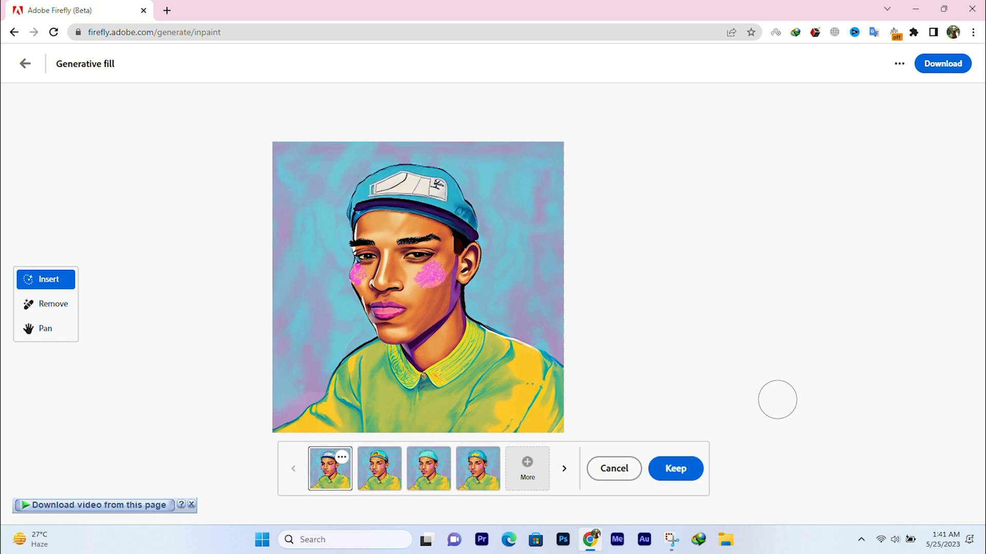
- Preview the remaining cap variations and discard the generated results
left_click(369, 466)
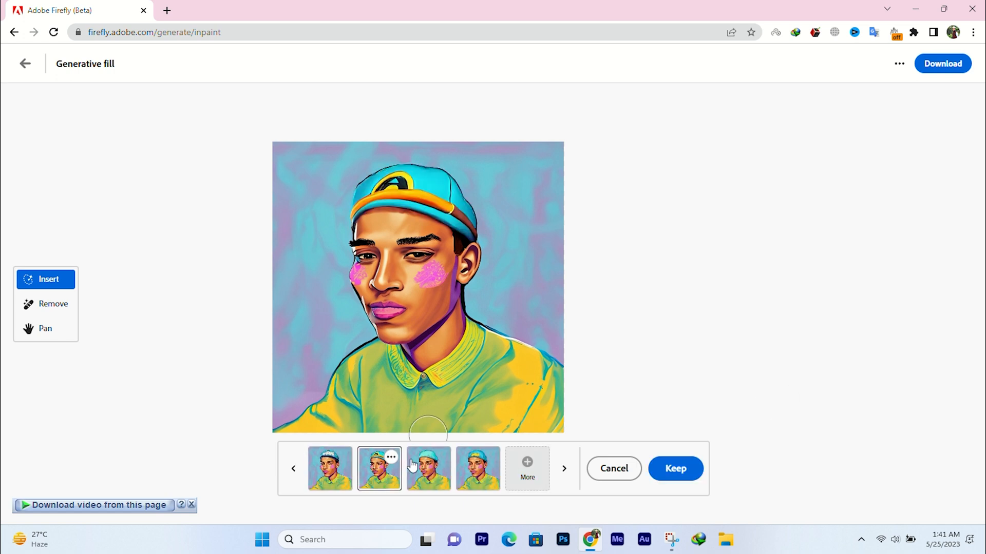
left_click(429, 464)
left_click(461, 467)
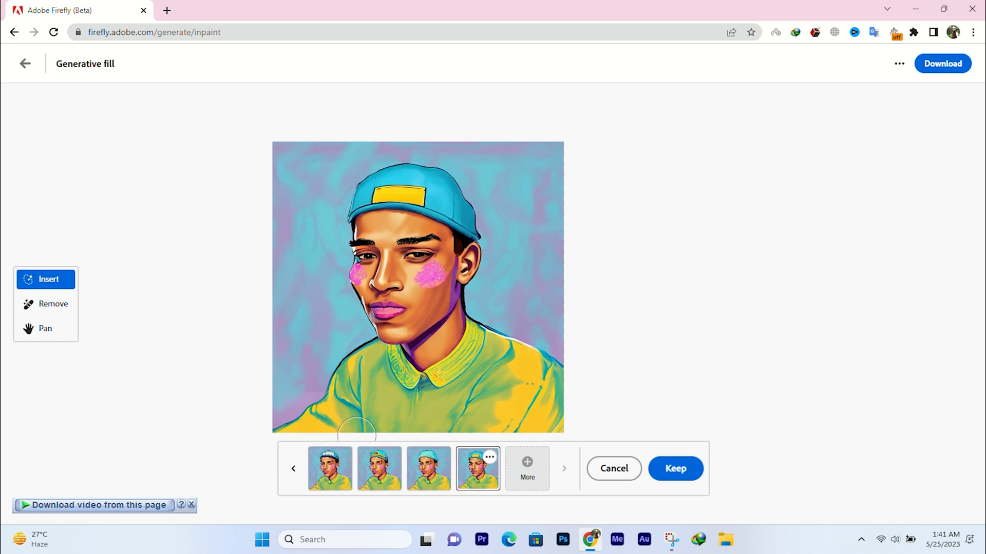
left_click(624, 470)
- Replace the prompt with "cat" and generate it in the masked beanie area
triple_click(375, 482)
type("cat")
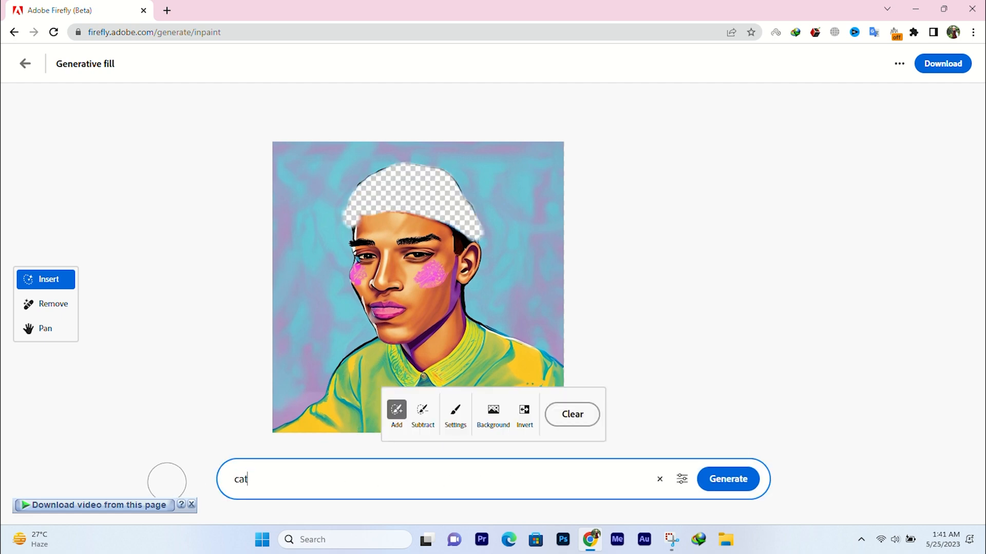
key("Return")
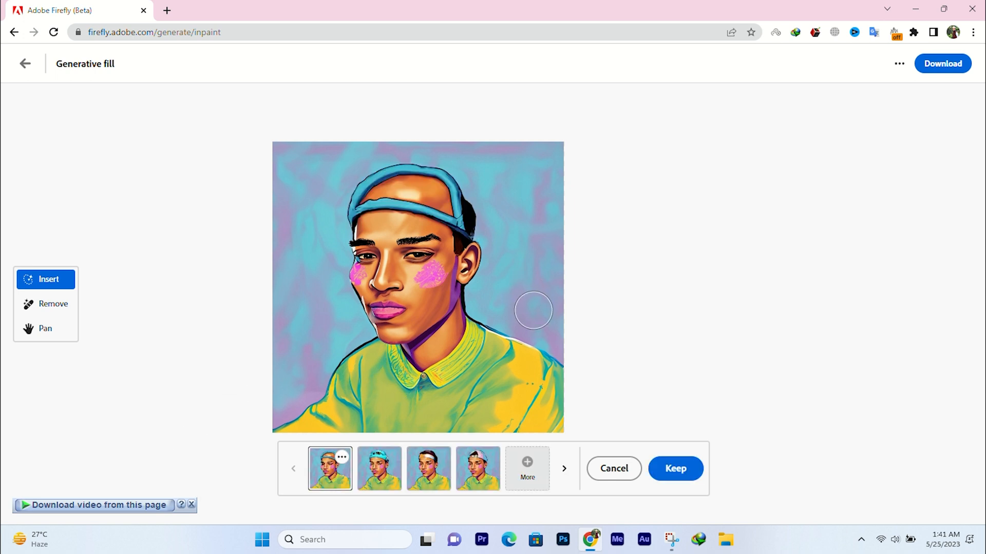
- Compare the four cat variations on the man's head and discard them
left_click(378, 477)
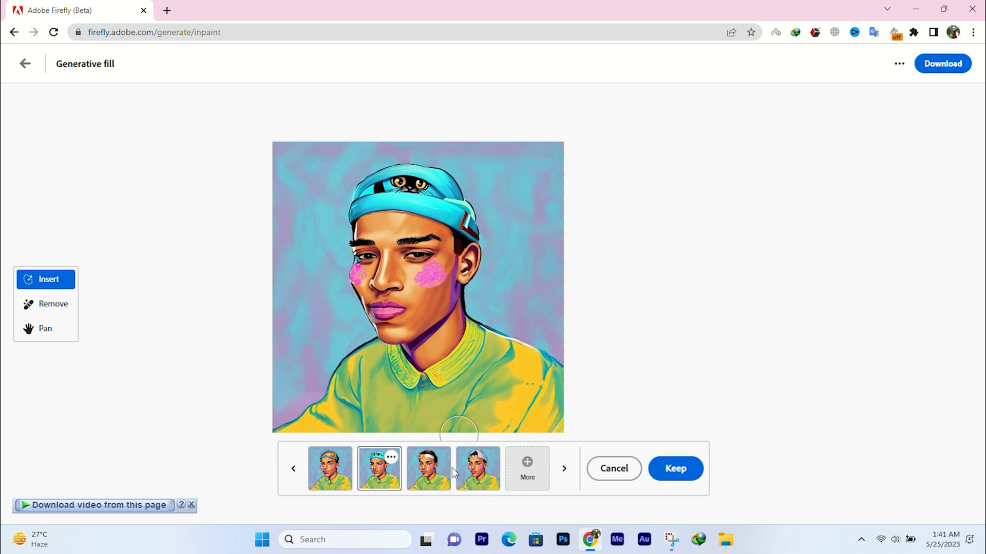
left_click(429, 475)
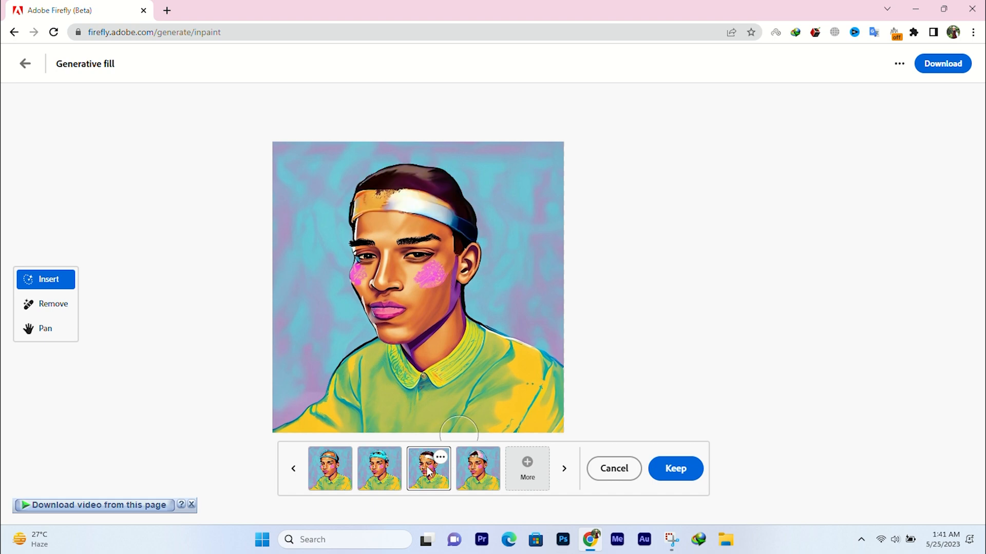
left_click(484, 468)
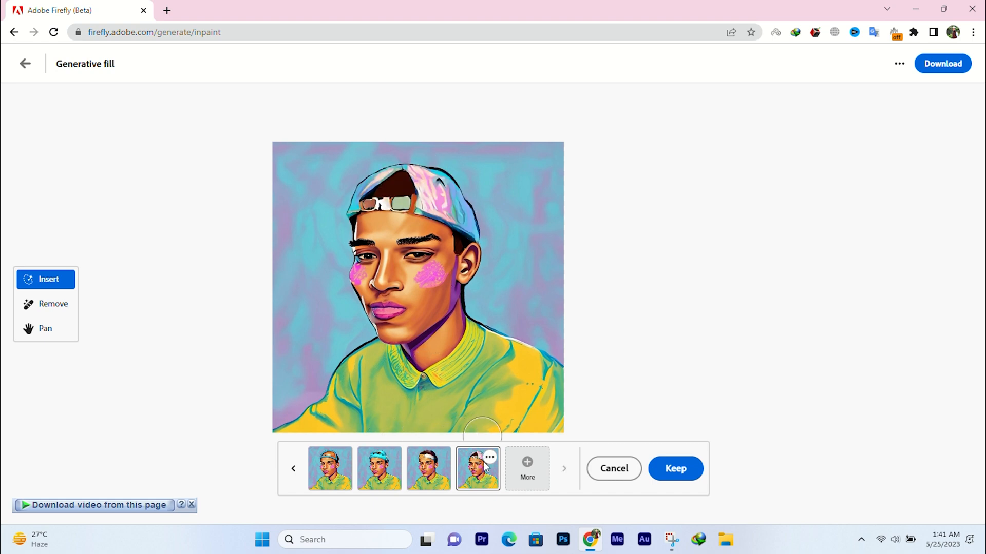
left_click(428, 468)
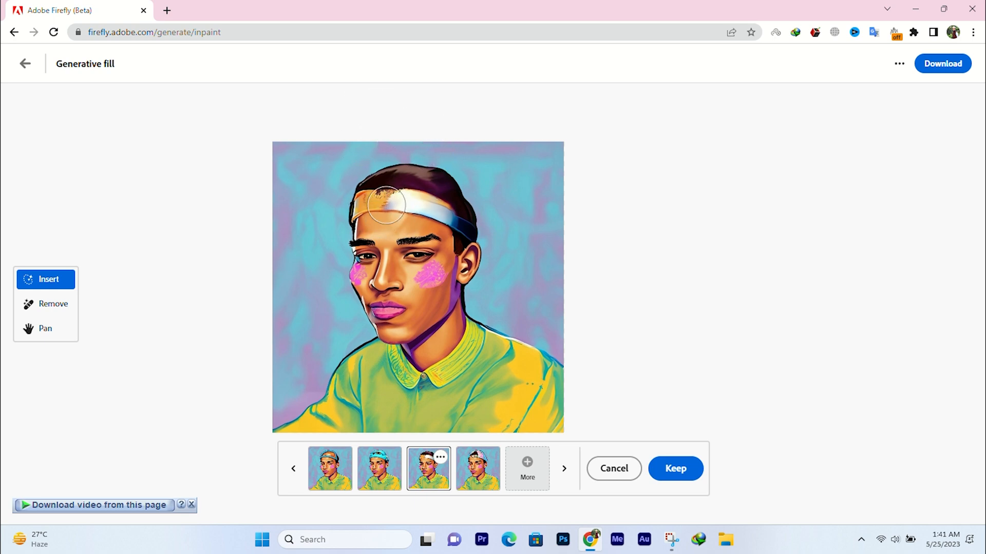
left_click(473, 471)
left_click(431, 477)
left_click(362, 479)
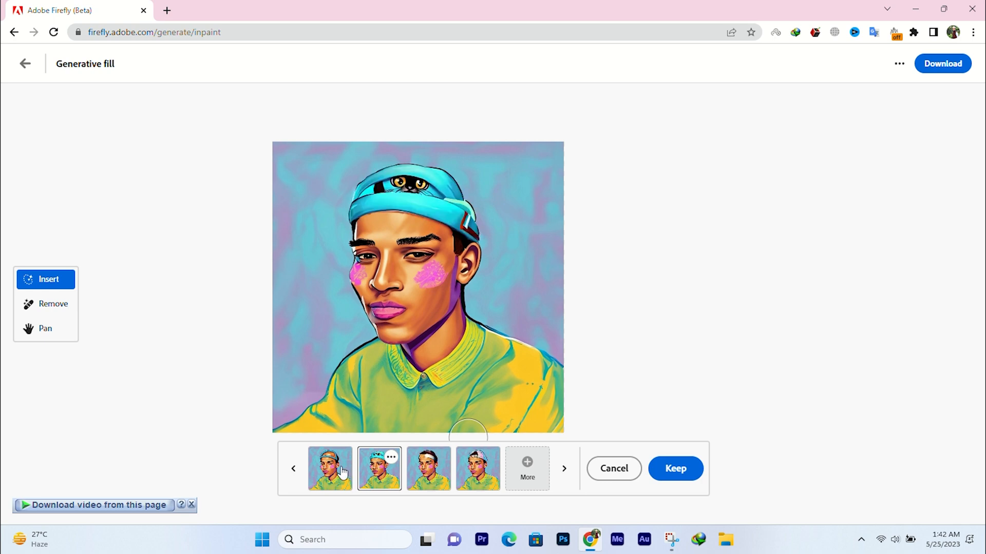
left_click(343, 472)
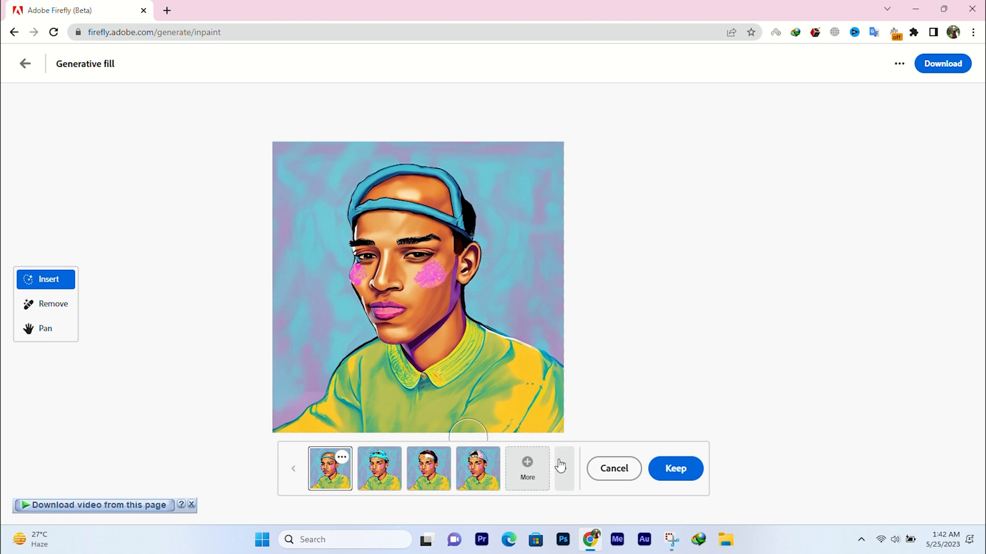
left_click(614, 469)
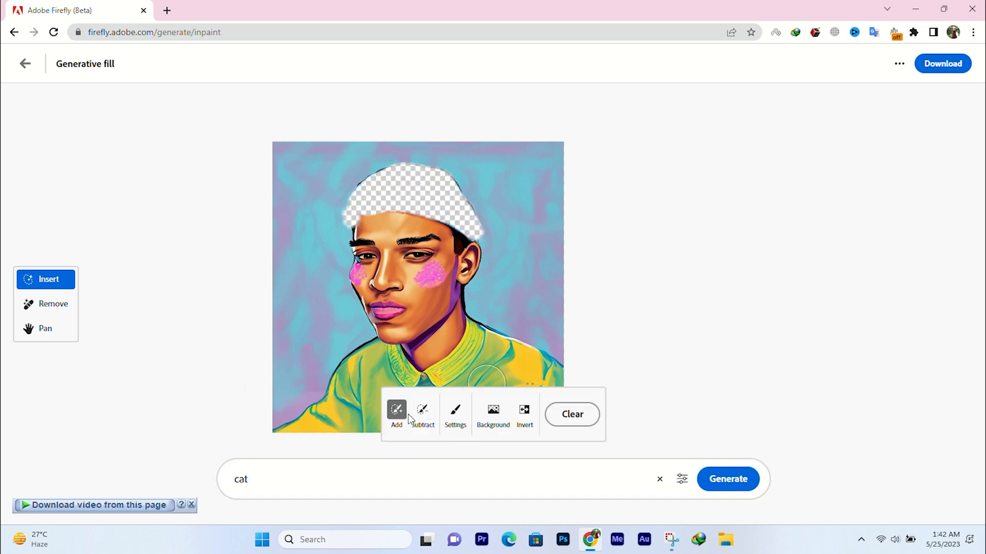
- Trim the excess mask around the outer edge of the beanie with the Subtract brush
scroll(441, 238, "up", 3)
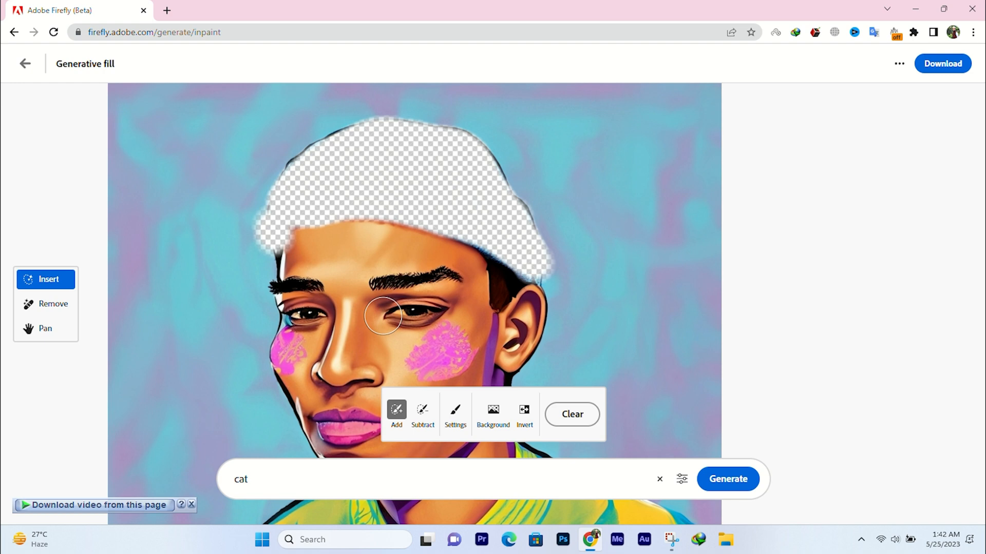
left_click(425, 413)
left_click(400, 416)
left_click(422, 411)
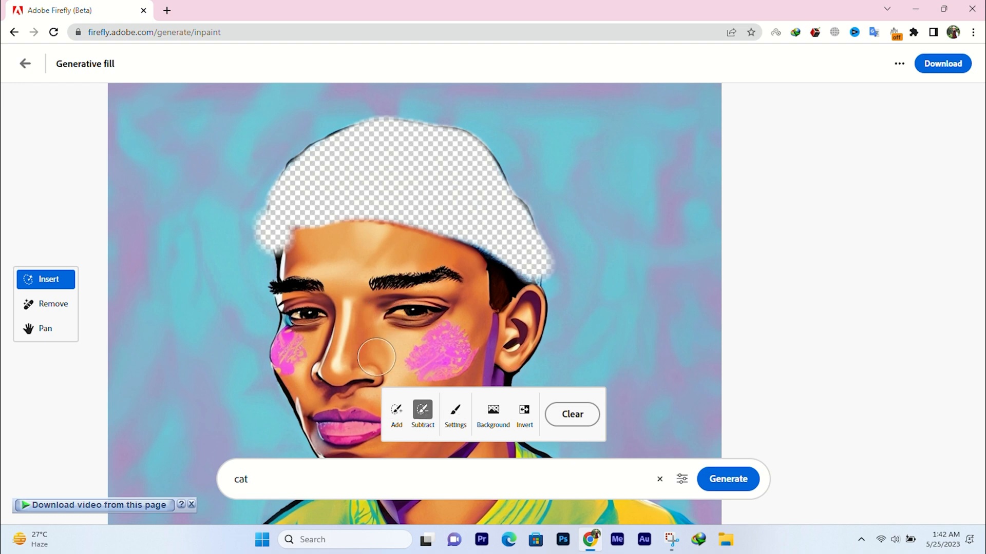
mouse_move(254, 255)
left_mouse_down()
mouse_move(259, 182)
mouse_move(274, 144)
mouse_move(300, 129)
left_mouse_up()
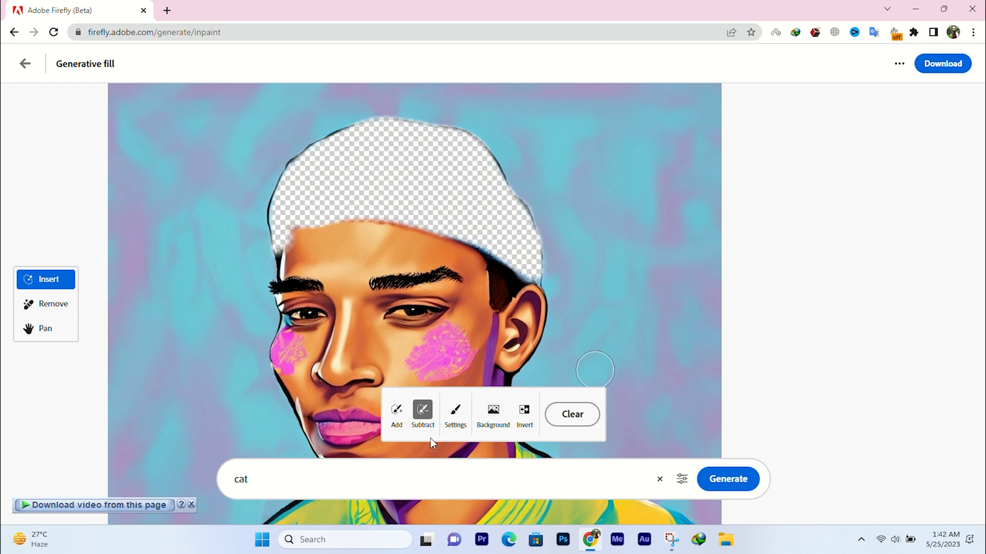
- Set the Subtract brush to 48% size, 49% hardness and 100% opacity
left_click(455, 416)
mouse_move(454, 301)
left_mouse_down()
mouse_move(438, 301)
mouse_move(453, 302)
mouse_move(456, 333)
mouse_move(467, 334)
mouse_move(455, 336)
left_mouse_up()
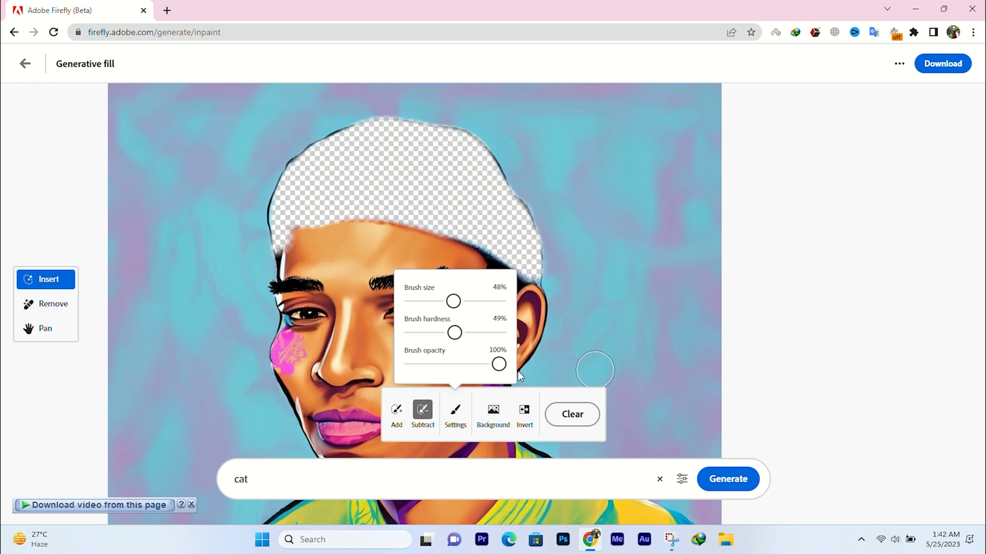
mouse_move(499, 365)
left_mouse_down()
mouse_move(454, 365)
mouse_move(511, 365)
left_mouse_up()
left_click(426, 418)
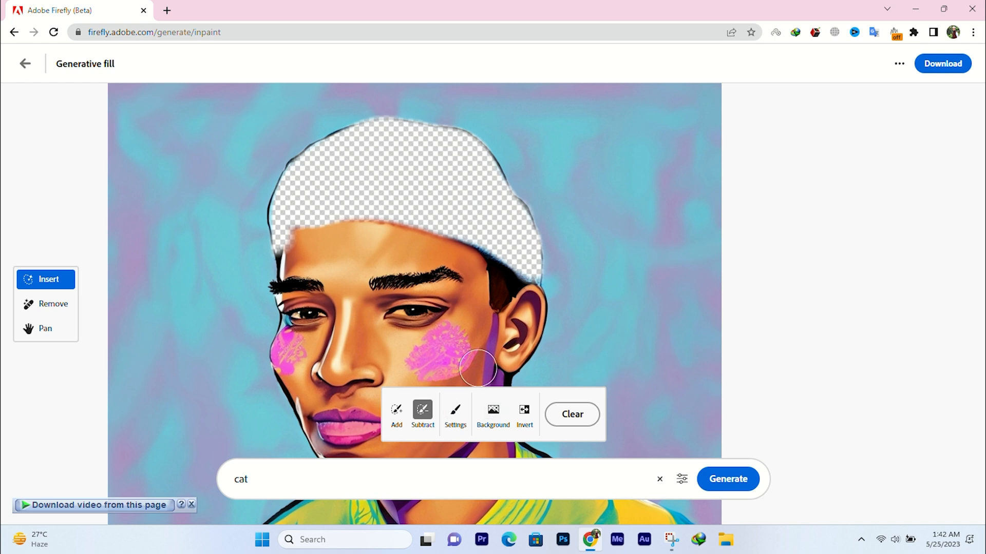
- Add the portrait's background to the masked area, and try inverting the mask before restoring it
scroll(474, 372, "down", 4)
scroll(473, 361, "down", 3)
scroll(474, 297, "up", 2)
scroll(470, 294, "up", 2)
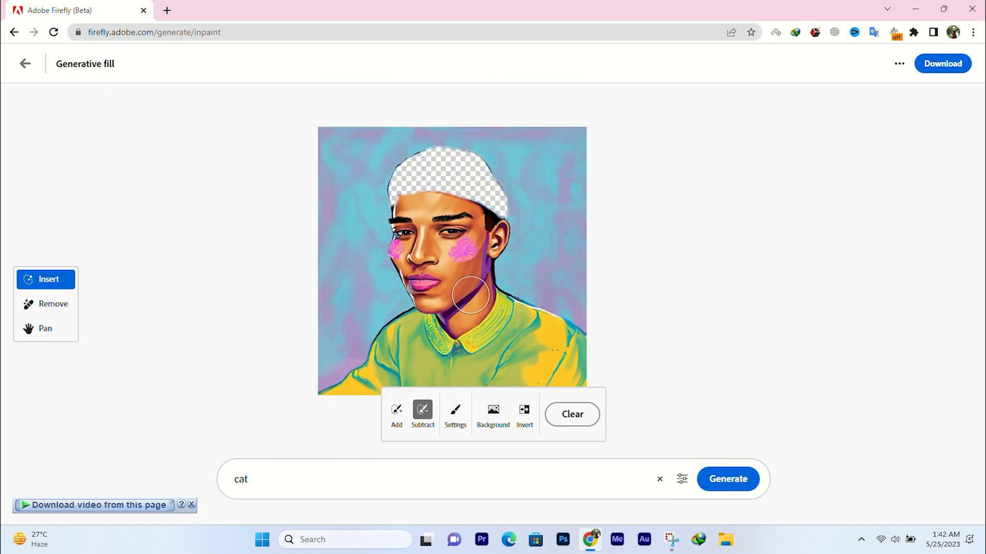
left_click(493, 414)
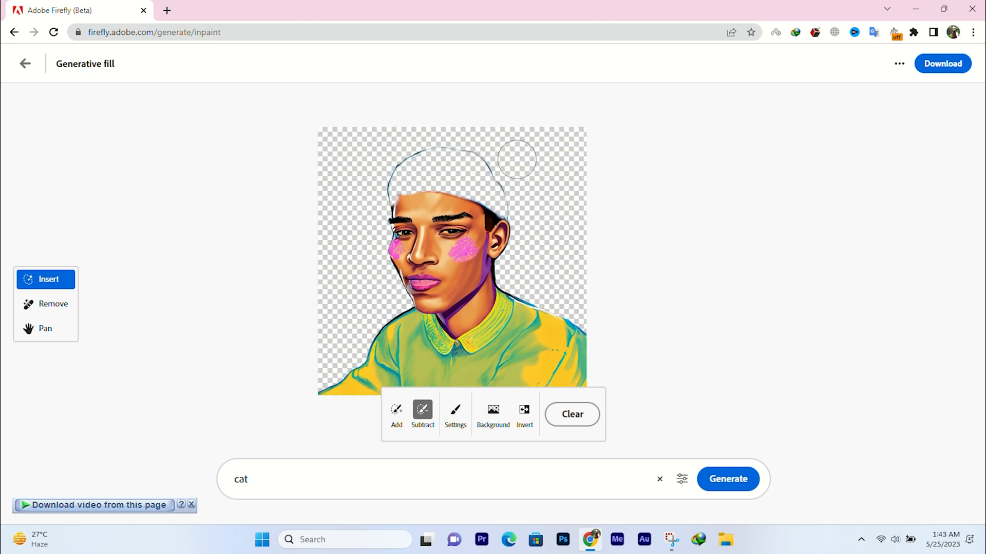
left_click(525, 414)
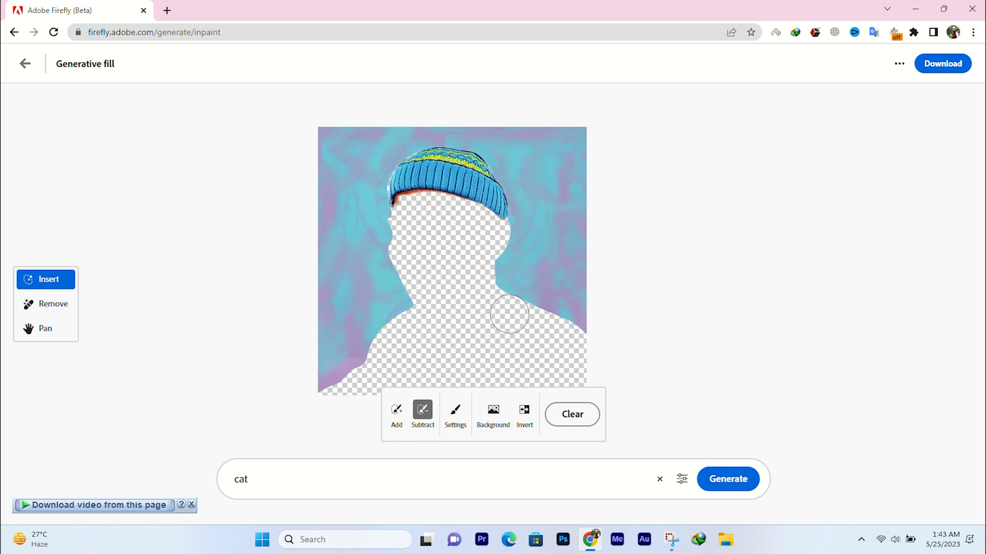
left_click(524, 419)
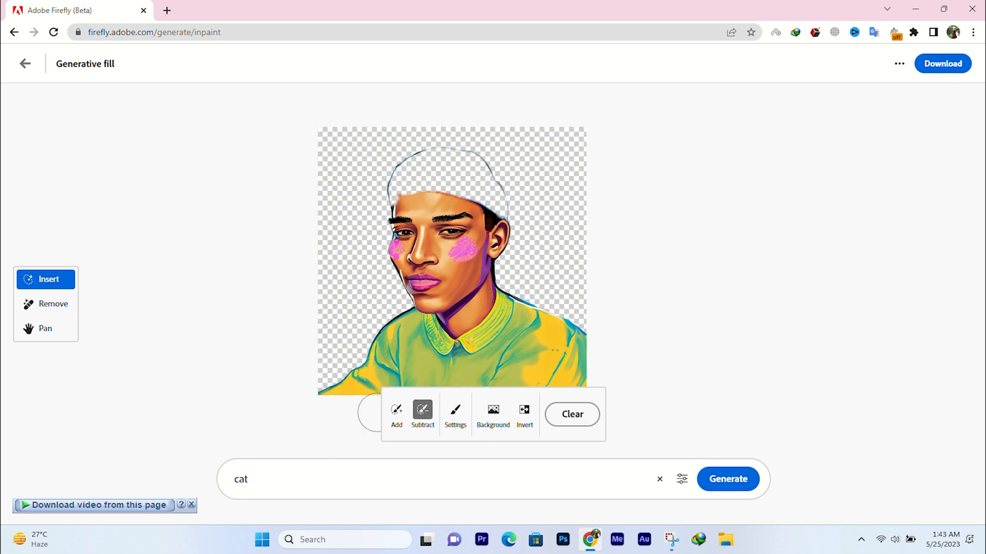
- Replace the prompt with "beautiful background" and generate it in the masked background and beanie area
left_click(270, 483)
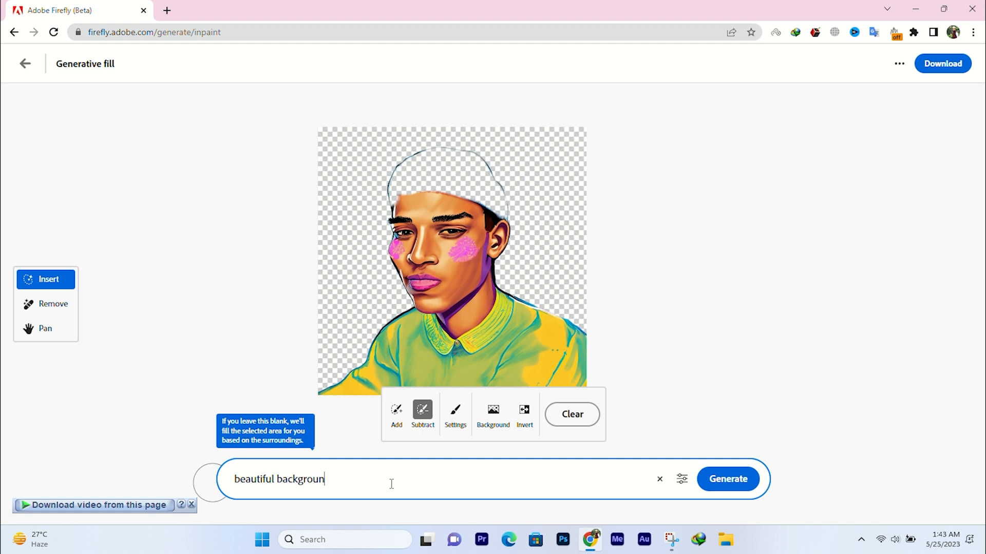
key("Return")
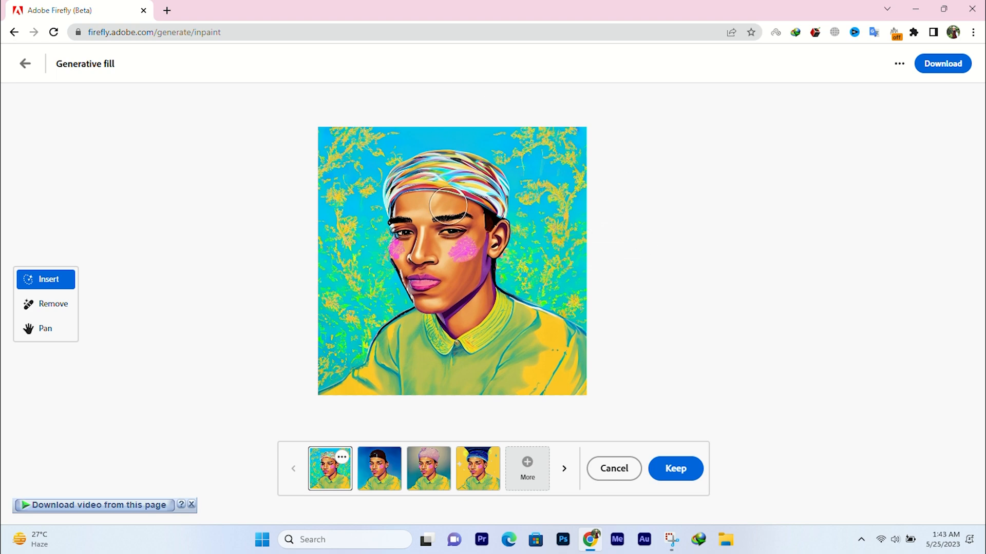
- Preview the second, third and fourth background variations generated for the portrait
left_click(393, 461)
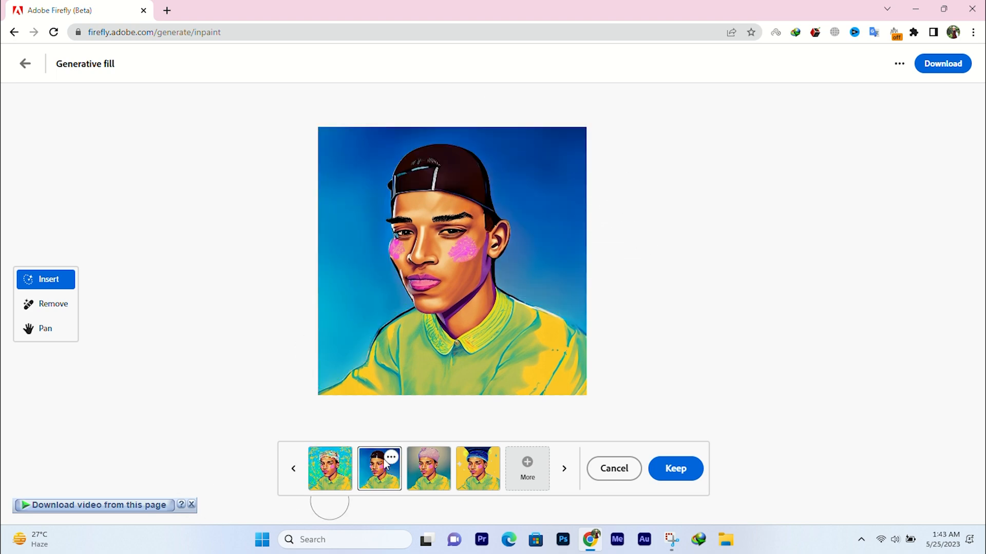
left_click(441, 477)
left_click(477, 468)
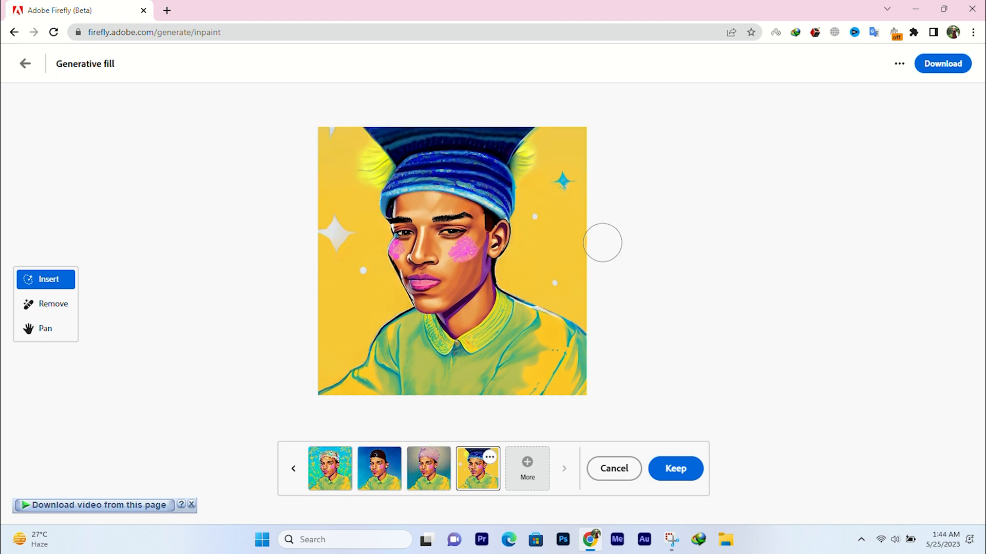
- Leave the portrait edit and open the underwater fish sample image for generative fill
left_click(25, 63)
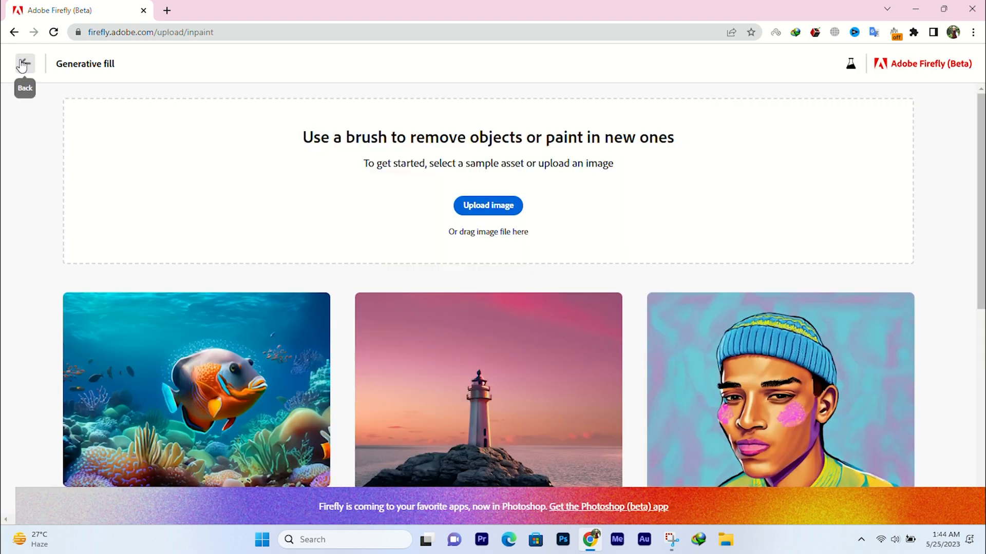
scroll(393, 250, "down", 3)
left_click(236, 222)
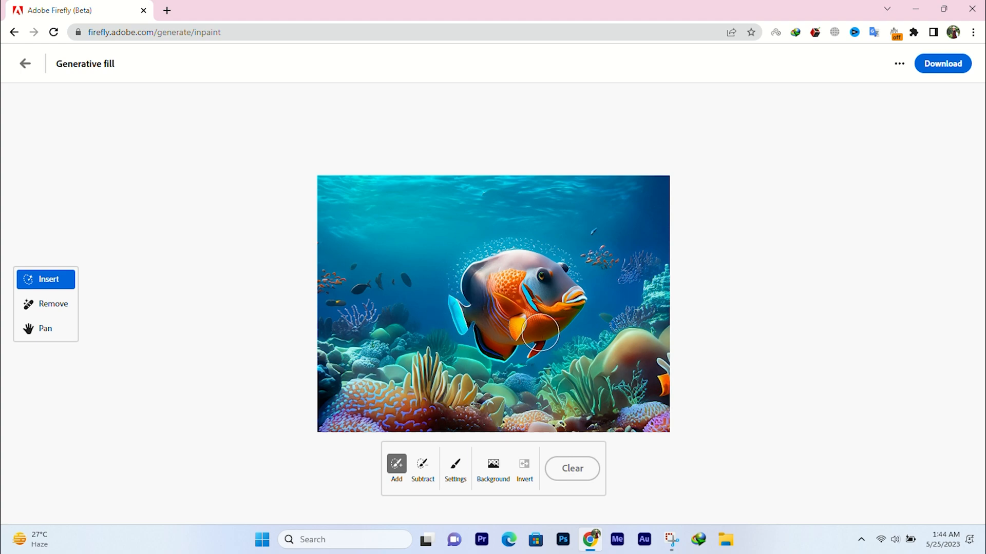
- Mask the whole fish with the Add brush, including its fins and tail
scroll(526, 322, "up", 3)
scroll(377, 300, "up", 3)
scroll(375, 297, "up", 3)
mouse_move(333, 224)
left_mouse_down()
mouse_move(347, 291)
mouse_move(408, 315)
left_mouse_up()
scroll(409, 316, "down", 3)
mouse_move(434, 126)
left_mouse_down()
mouse_move(503, 294)
mouse_move(690, 290)
left_mouse_up()
scroll(691, 290, "down", 4)
scroll(514, 205, "up", 4)
left_click_drag(241, 444, 561, 191)
scroll(561, 191, "down", 6)
scroll(475, 128, "up", 5)
left_click_drag(481, 195, 98, 170)
scroll(416, 249, "down", 5)
mouse_move(329, 241)
left_mouse_down()
mouse_move(427, 264)
mouse_move(419, 285)
mouse_move(439, 282)
left_mouse_up()
scroll(374, 236, "down", 5)
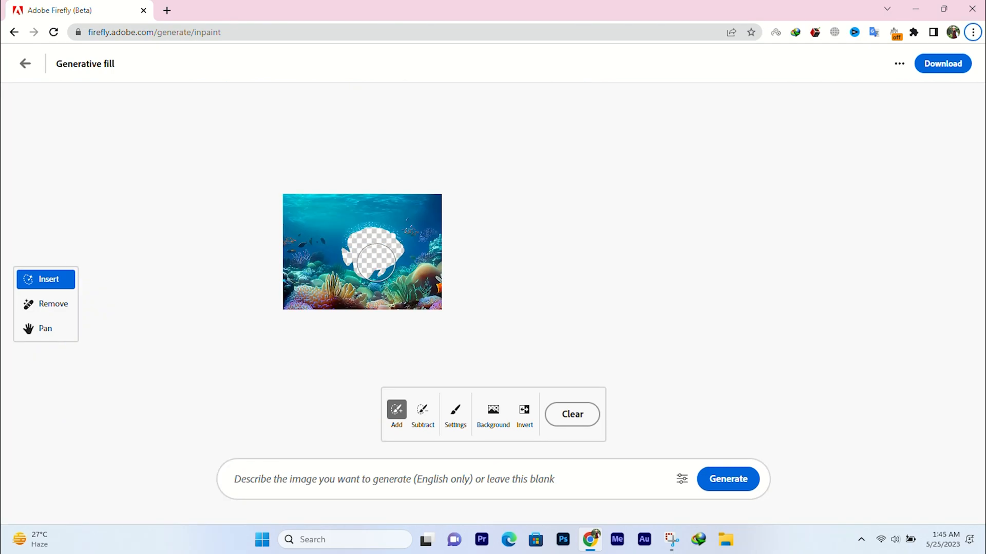
- Generate a "dolphin" in the masked fish area
scroll(373, 264, "up", 3)
left_click(324, 478)
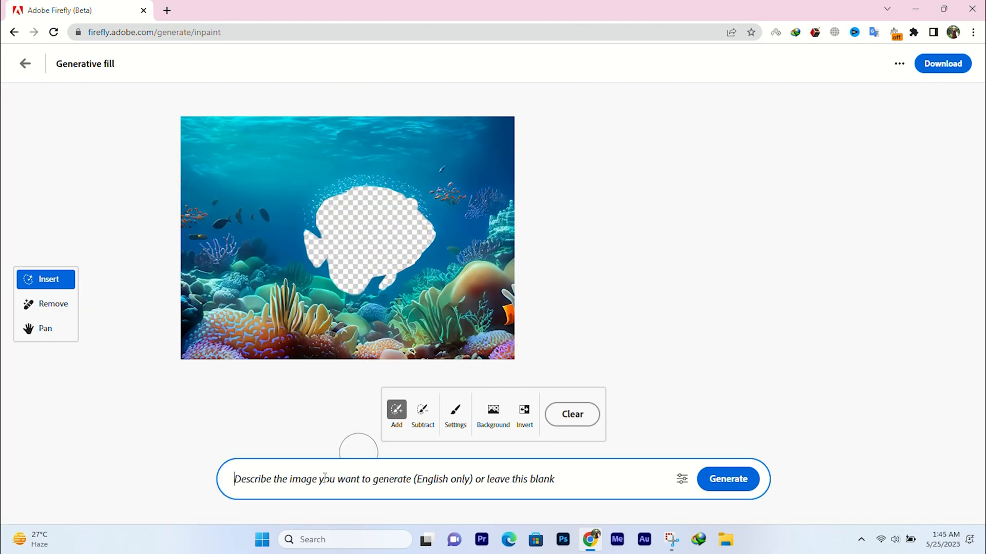
type("dolphin")
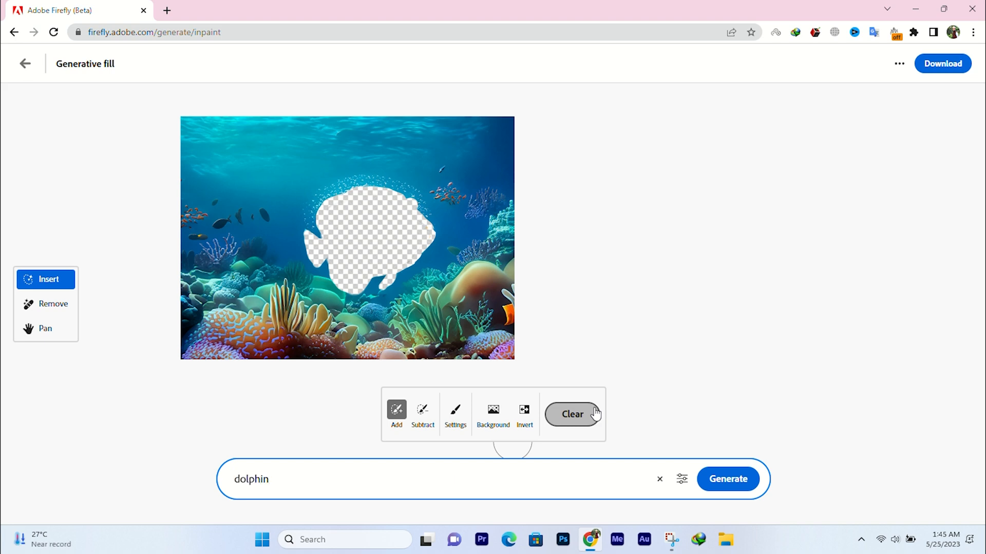
key("Return")
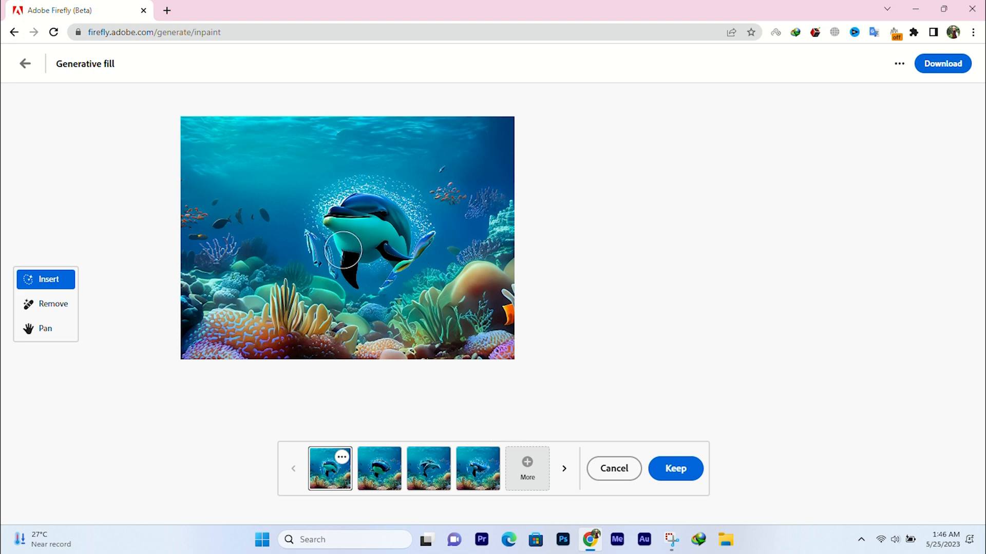
- Compare the four generated dolphin variations up close
scroll(339, 245, "up", 3)
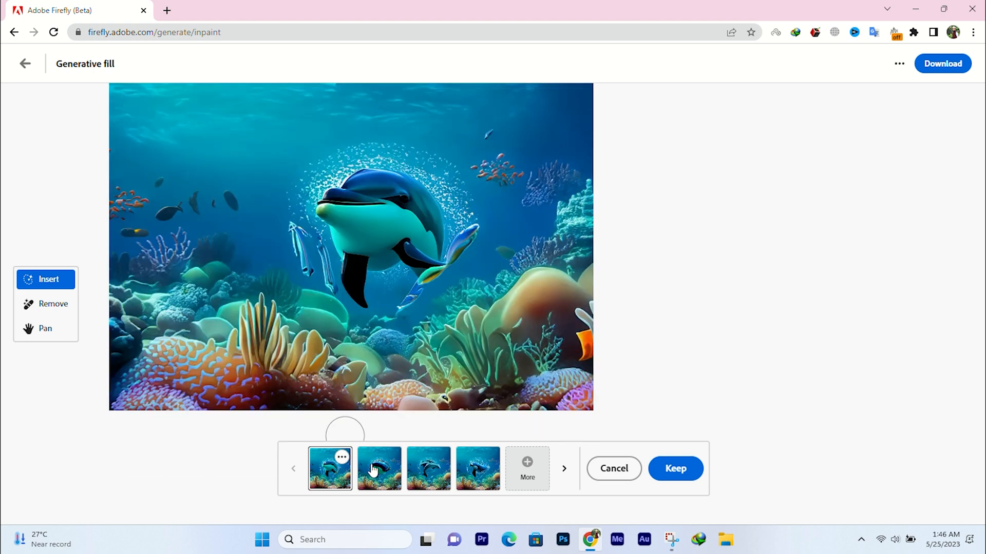
left_click(373, 467)
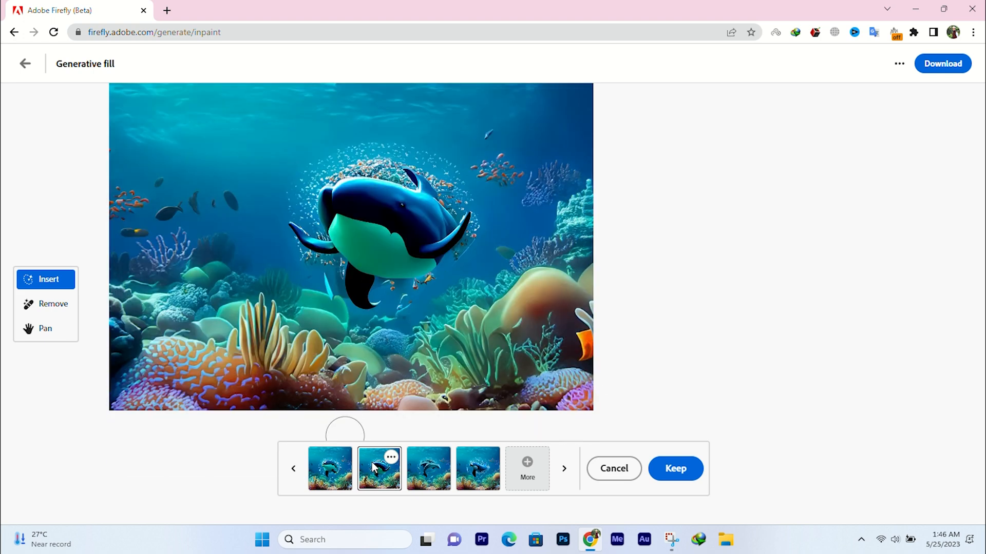
left_click(430, 468)
scroll(379, 225, "up", 1)
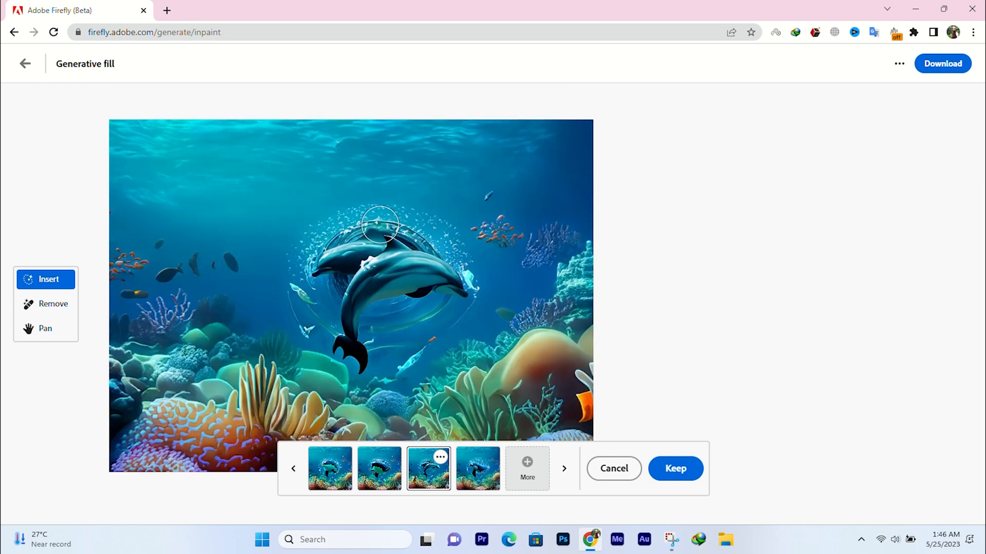
scroll(380, 225, "down", 1)
left_click(477, 484)
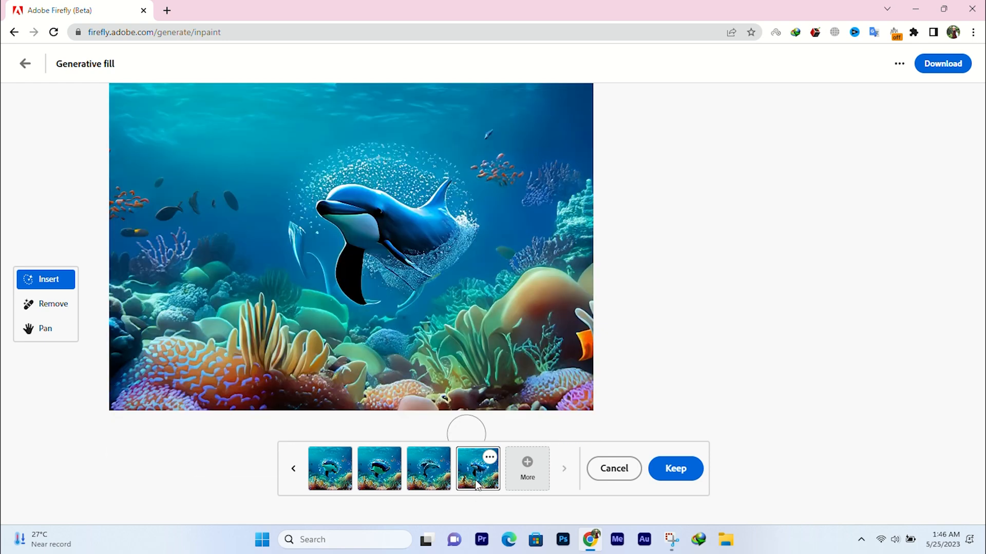
- Generate more dolphin variations and preview each of the new results
left_click(526, 471)
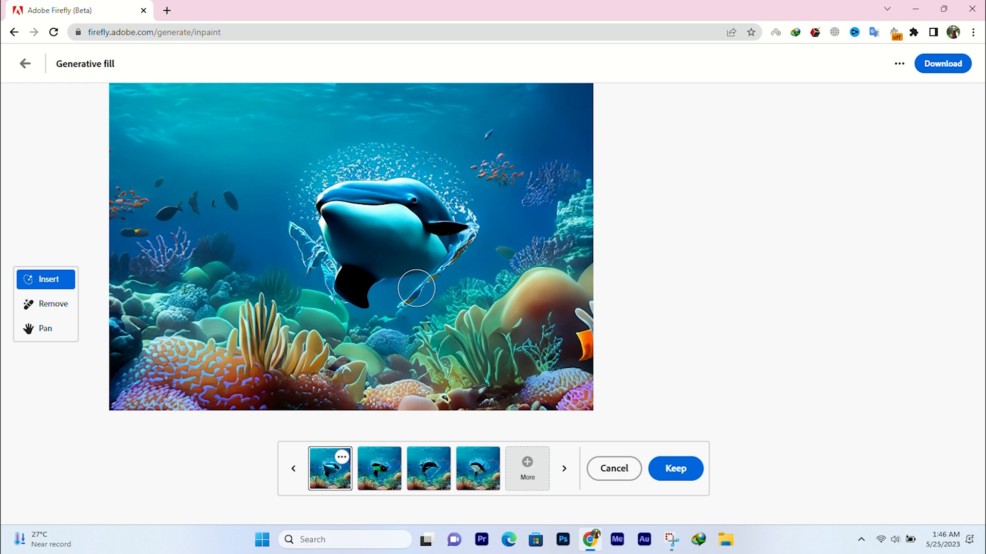
left_click(383, 464)
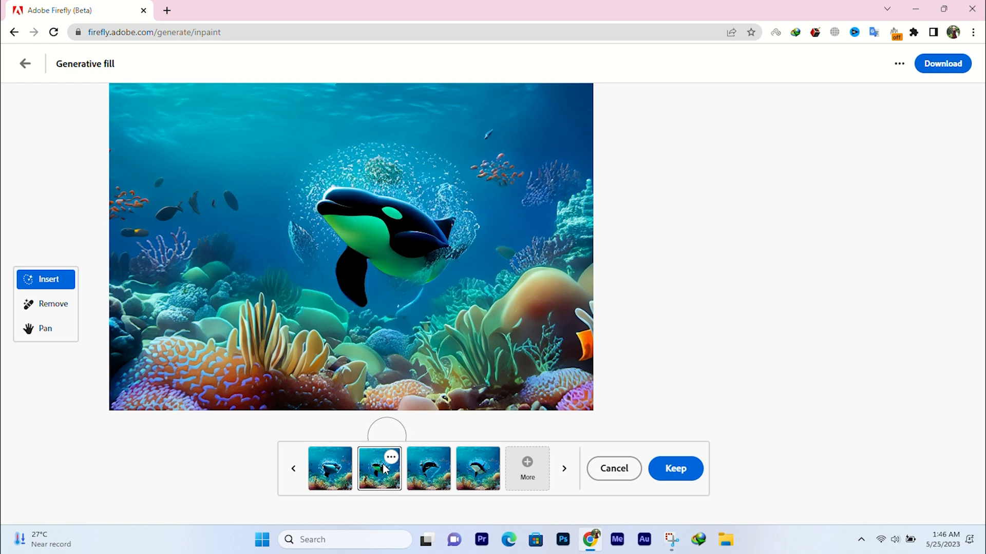
left_click(422, 468)
left_click(479, 470)
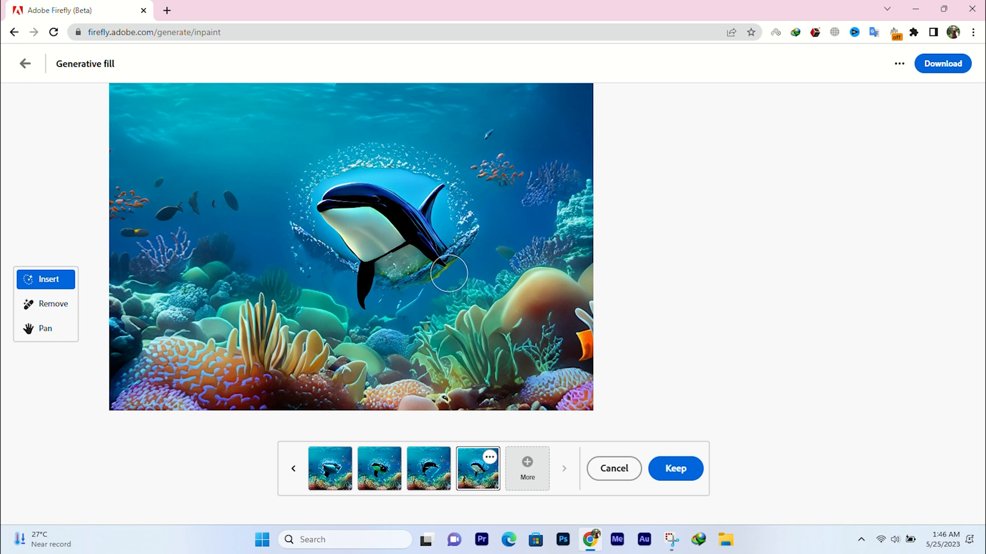
- Try switching to Remove without saving the edit, and discard the generated dolphin results
left_click(48, 308)
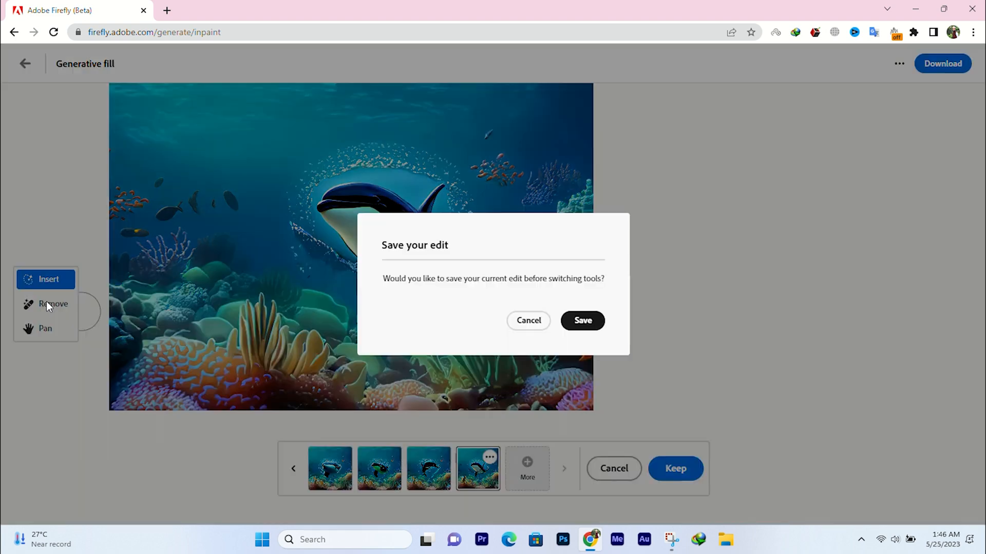
left_click(529, 320)
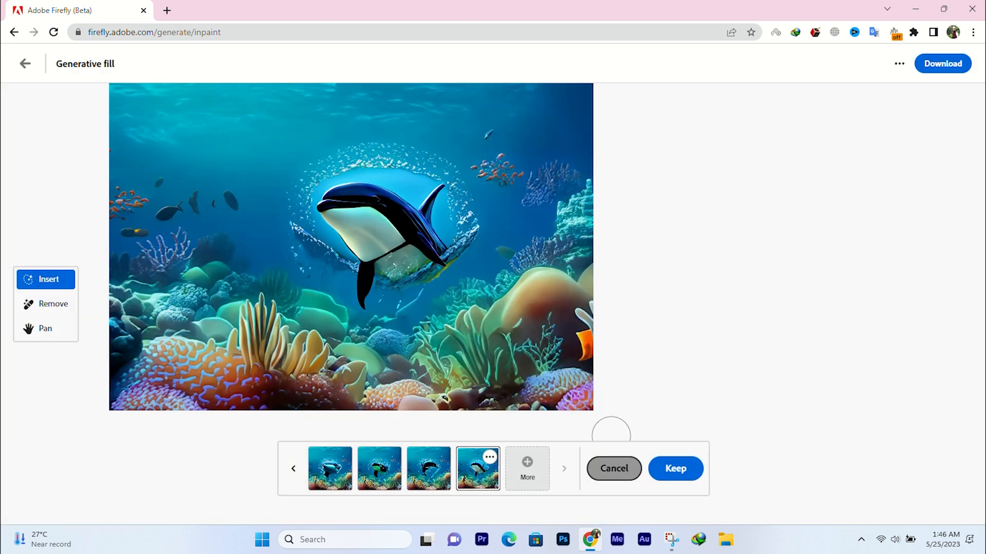
left_click(612, 465)
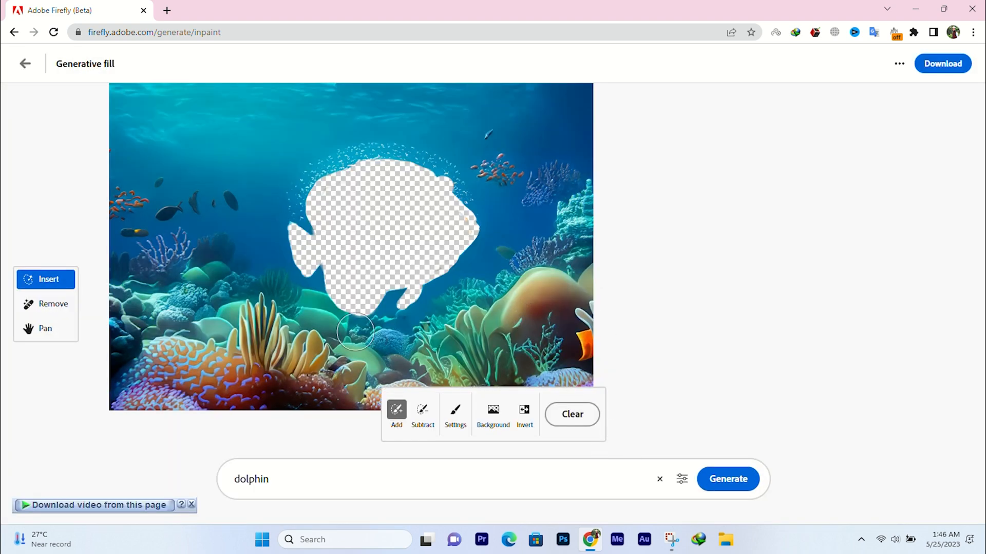
- Remove the masked fish from the underwater scene with the Remove tool
left_click(46, 304)
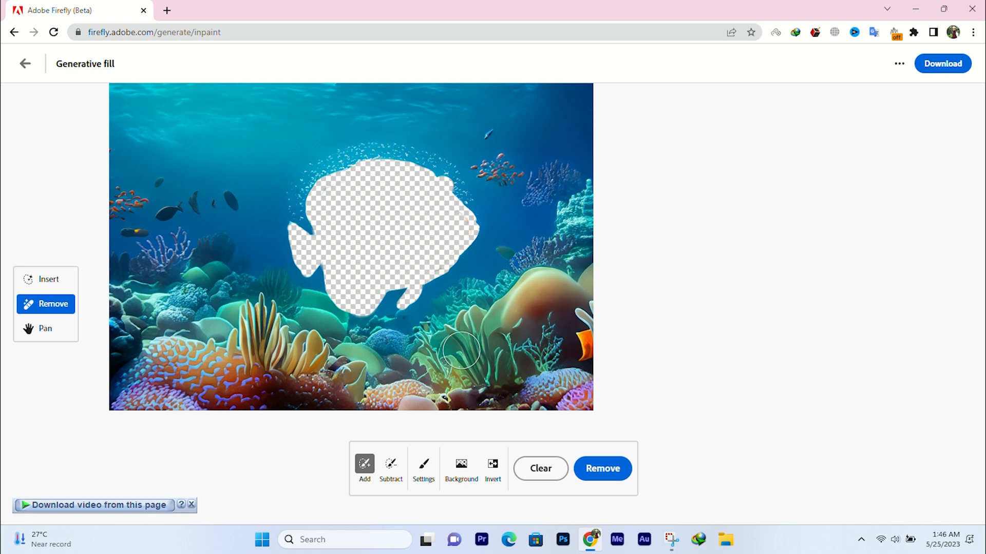
scroll(461, 355, "down", 3)
left_click(598, 469)
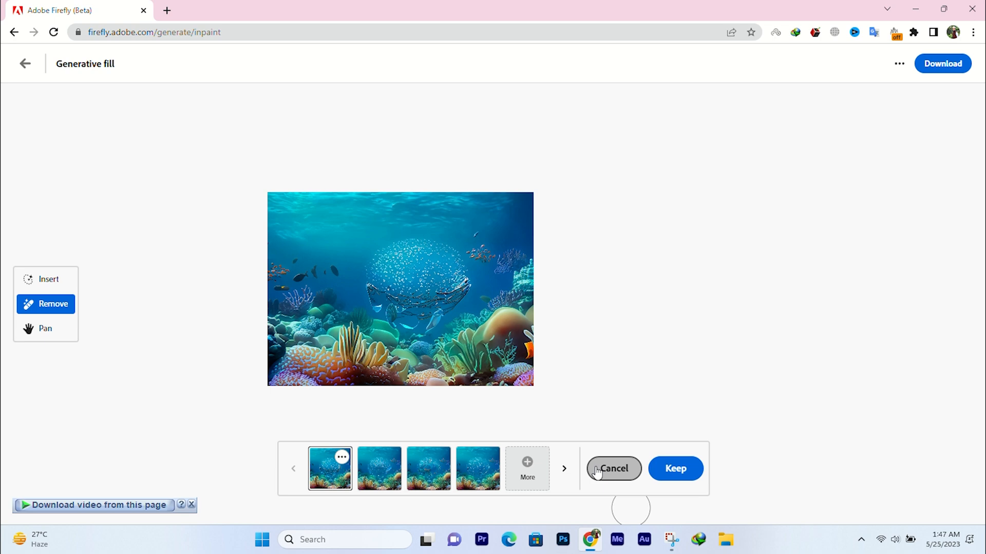
- Examine the removal variations, checking the area where the fish was up close
scroll(422, 365, "up", 3)
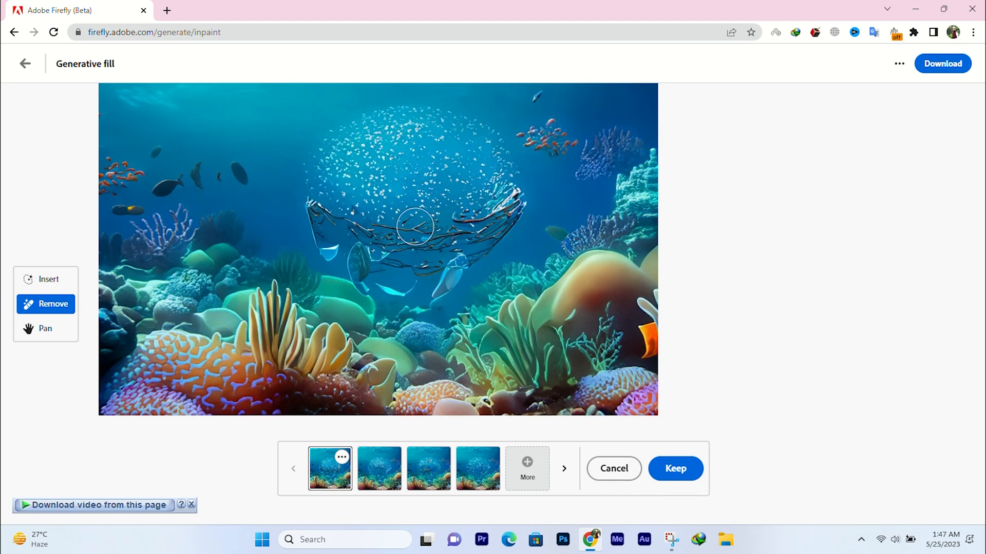
left_click(387, 476)
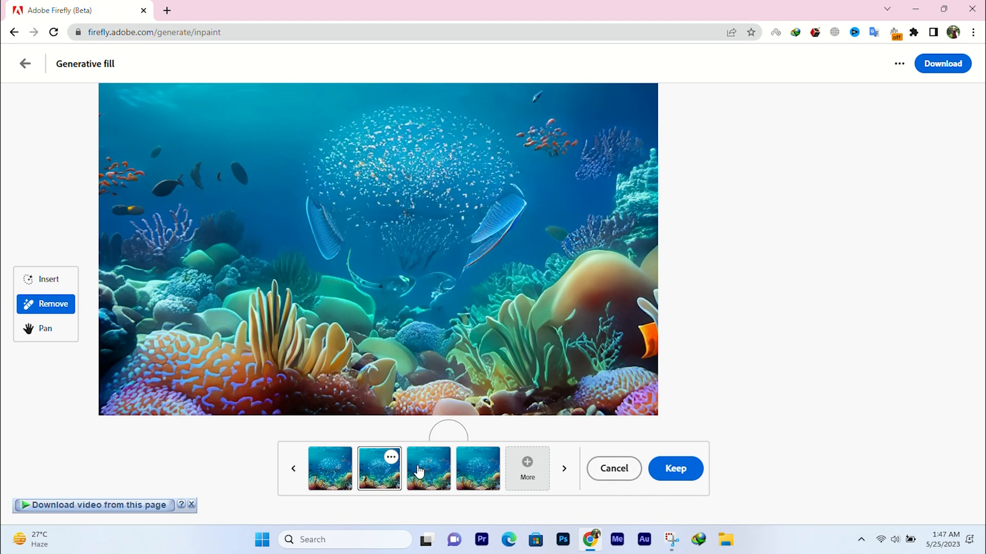
left_click(418, 471)
left_click(479, 465)
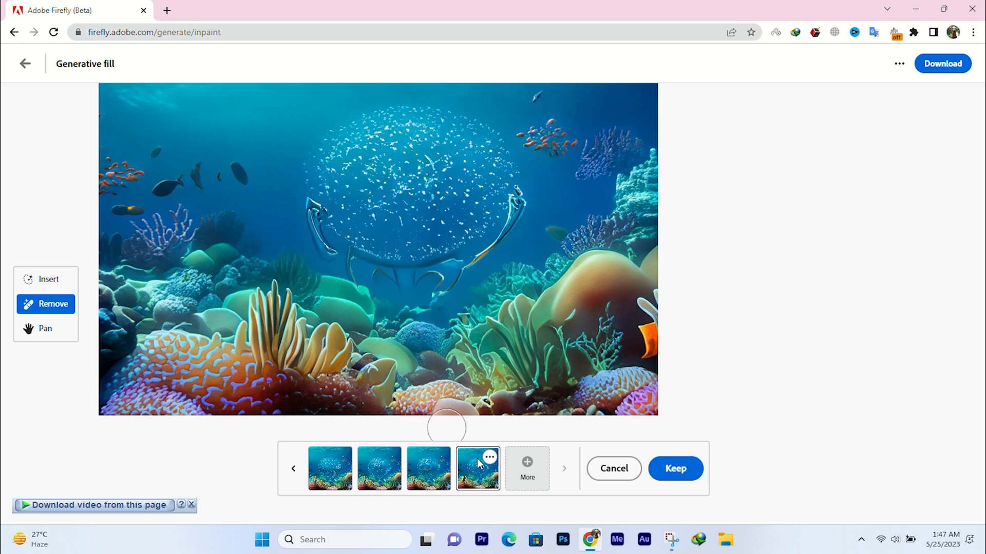
scroll(454, 288, "down", 2)
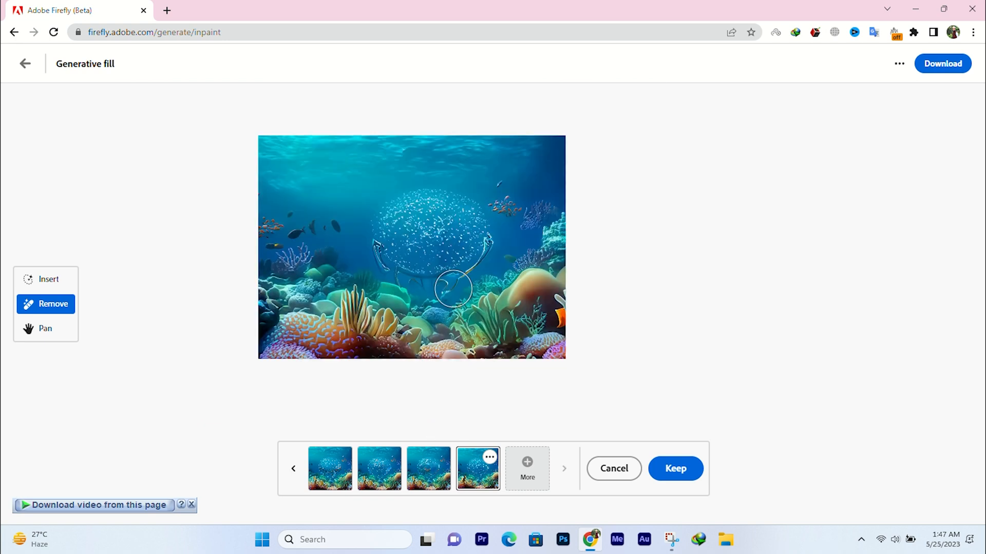
scroll(435, 260, "up", 2)
scroll(437, 256, "up", 4)
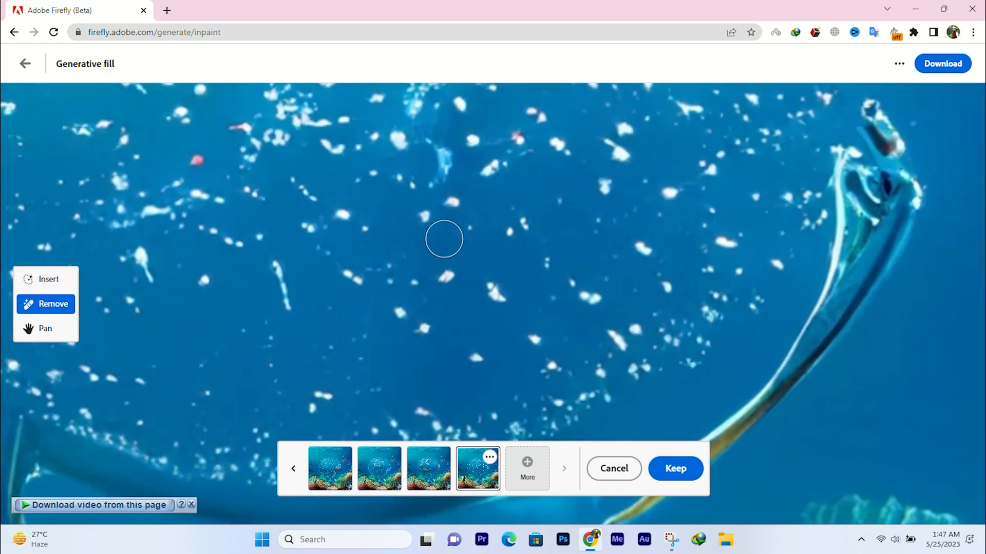
scroll(444, 239, "down", 5)
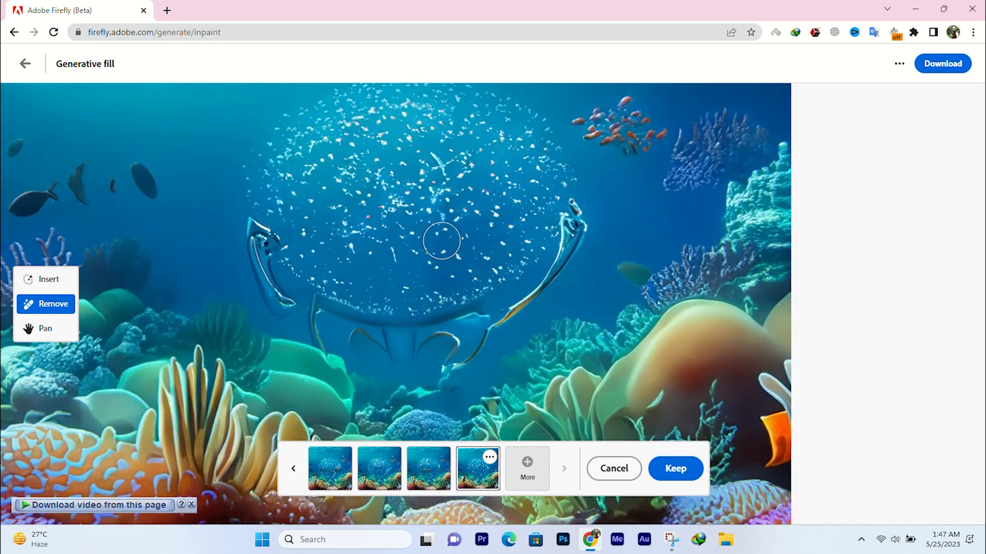
left_click(428, 469)
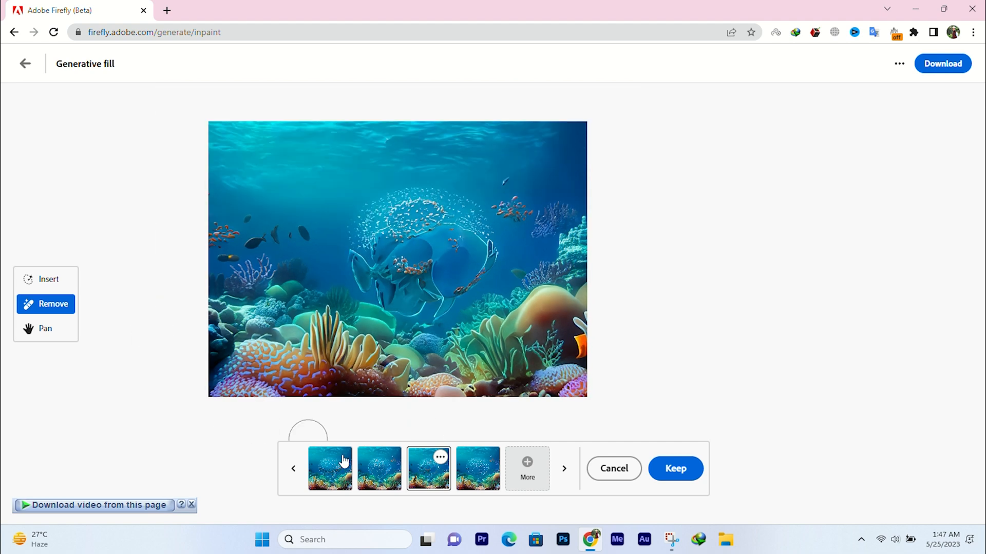
- Run the removal of the masked fish again, and discard the results without saving the edit
left_click(664, 472)
left_click(619, 472)
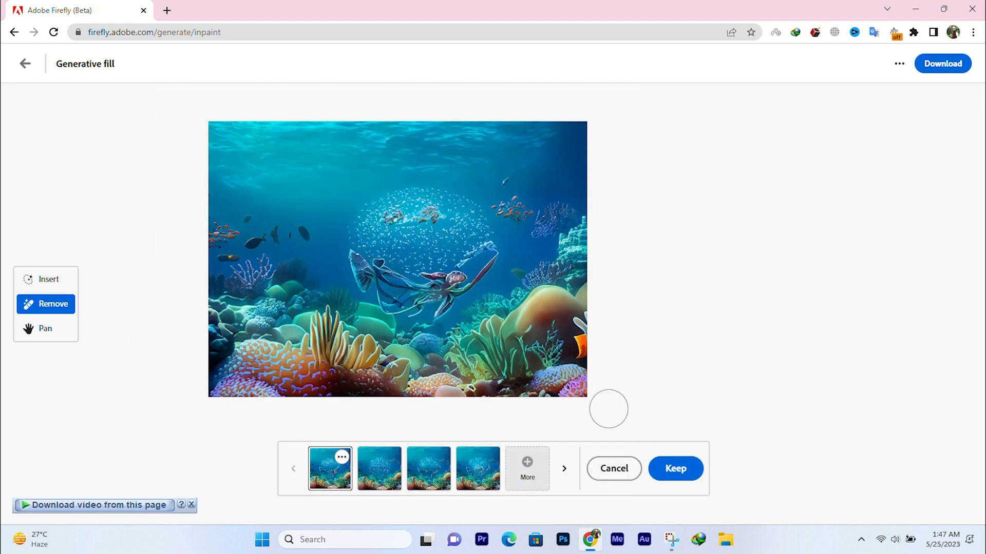
left_click(51, 282)
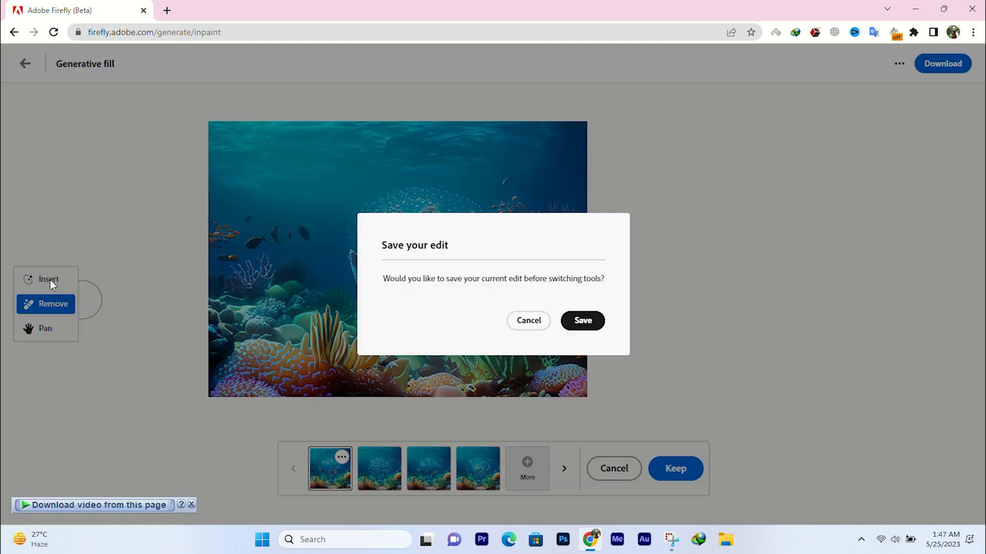
left_click(528, 321)
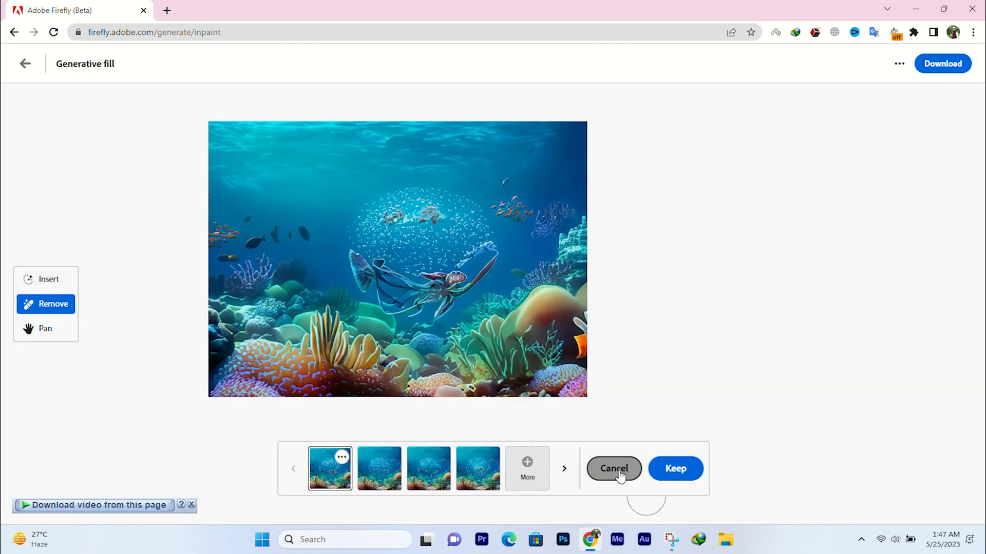
left_click(614, 468)
- Switch to Insert and generate a "snake" in the masked fish area
left_click(55, 280)
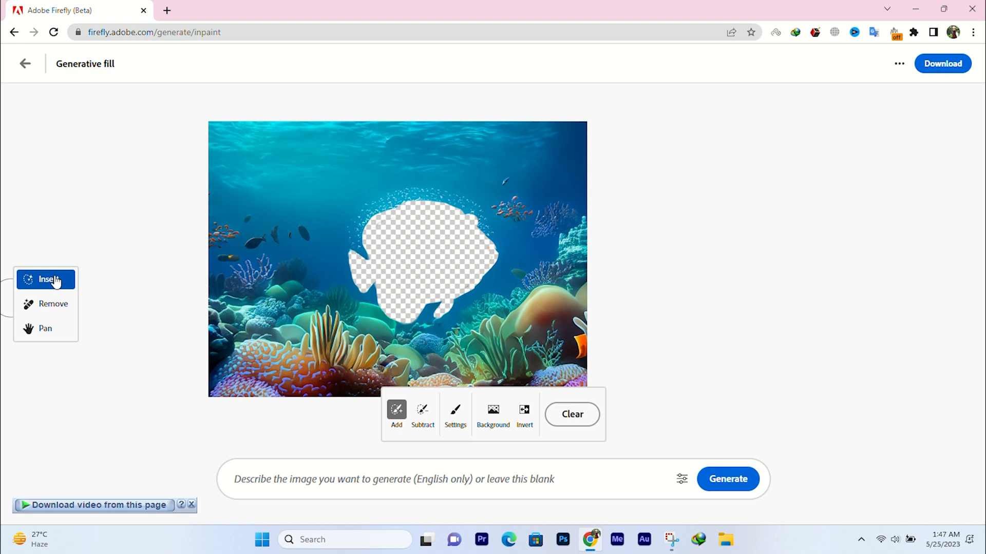
left_click(301, 479)
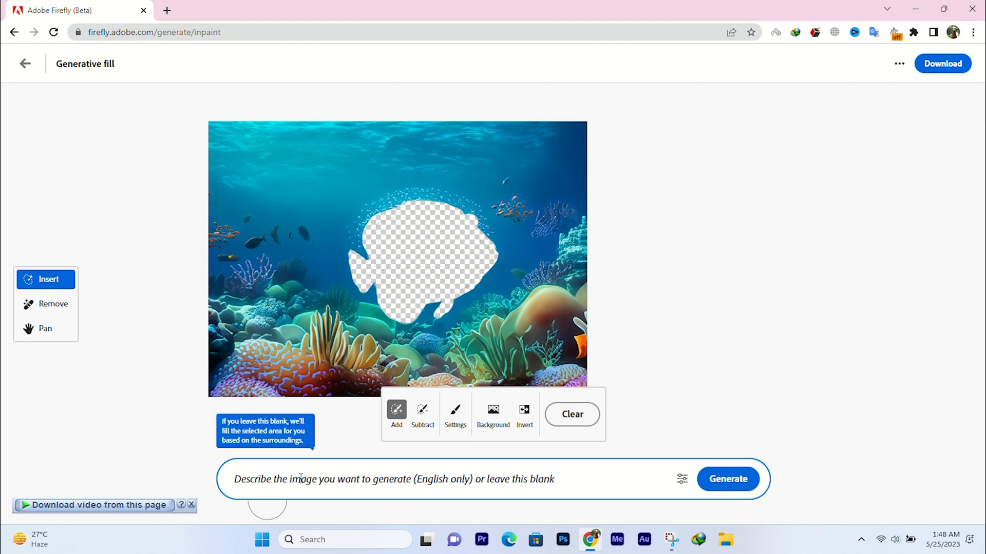
type("snake")
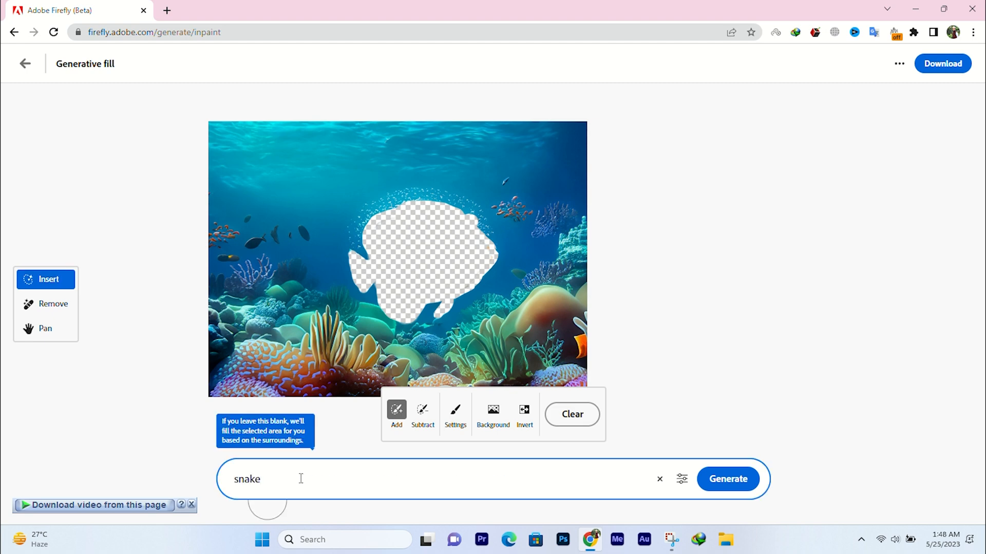
key("Return")
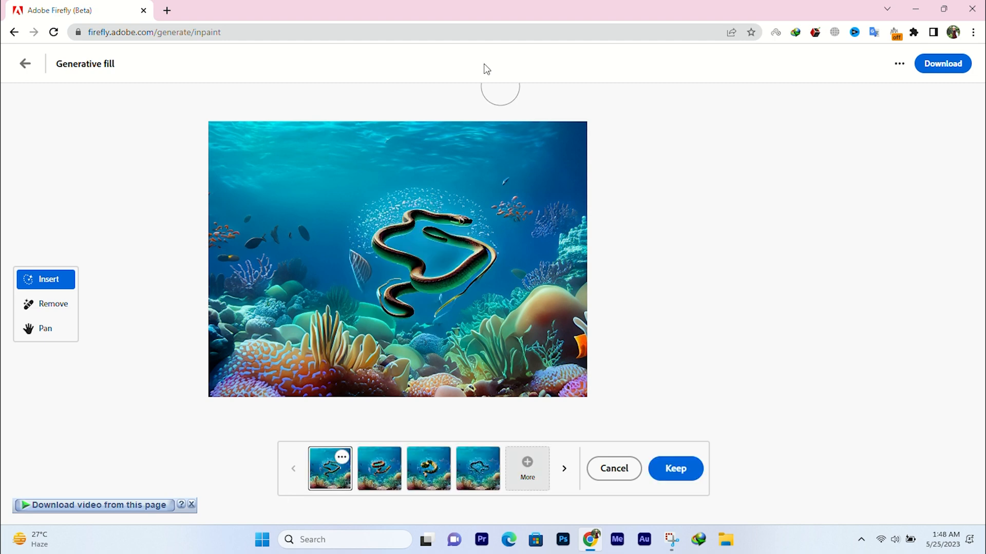
- Examine the other generated snake variations in the underwater scene, zooming in and back out
scroll(452, 241, "up", 2)
left_click(379, 468)
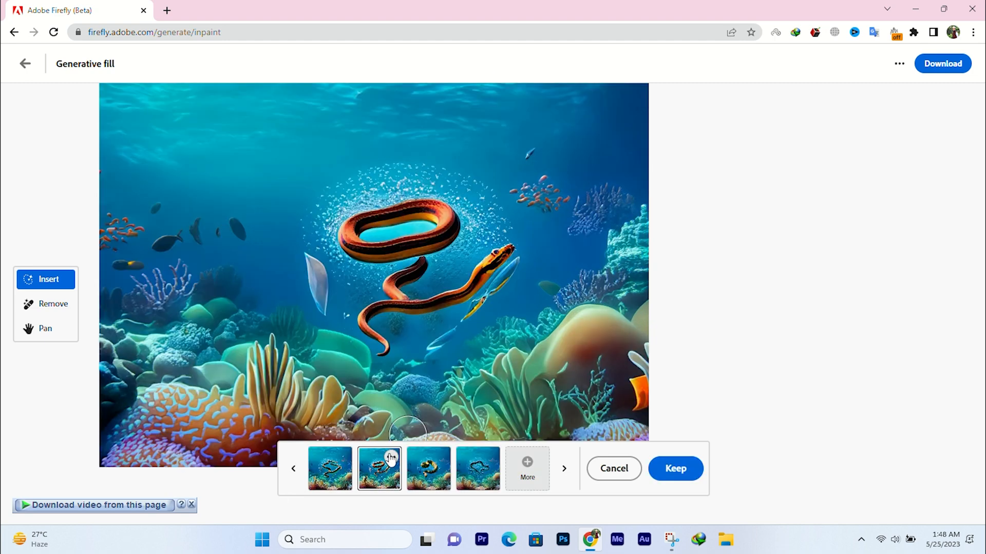
left_click(430, 475)
left_click(477, 469)
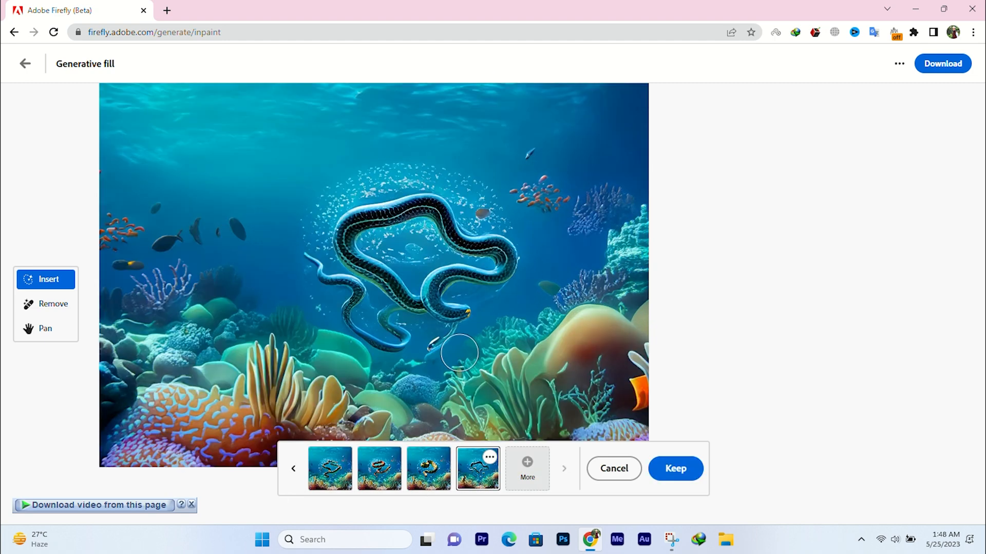
scroll(456, 257, "down", 3)
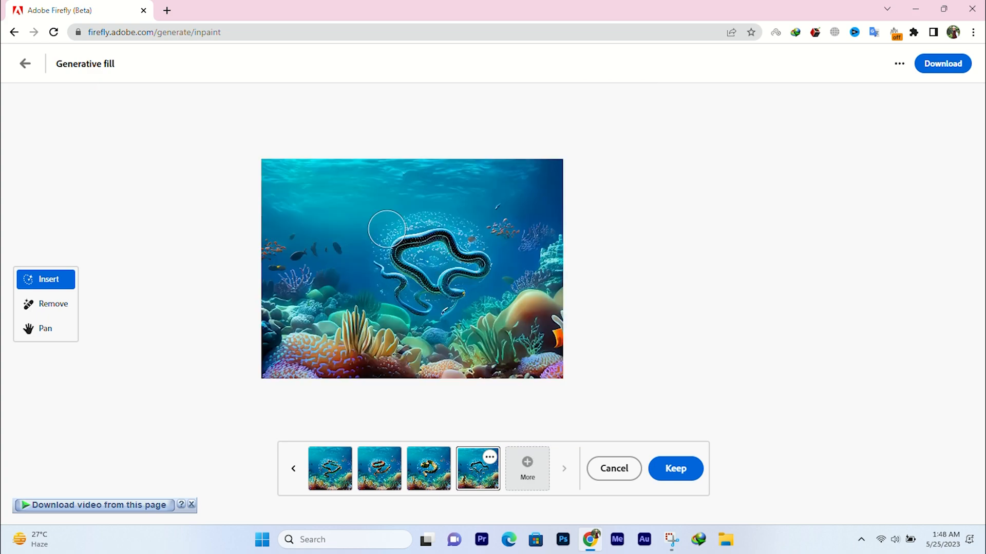
- Leave the underwater scene and upload the portrait file "Elon_Musk_Royal_Society_(crop2)" for Generative fill
left_click(25, 63)
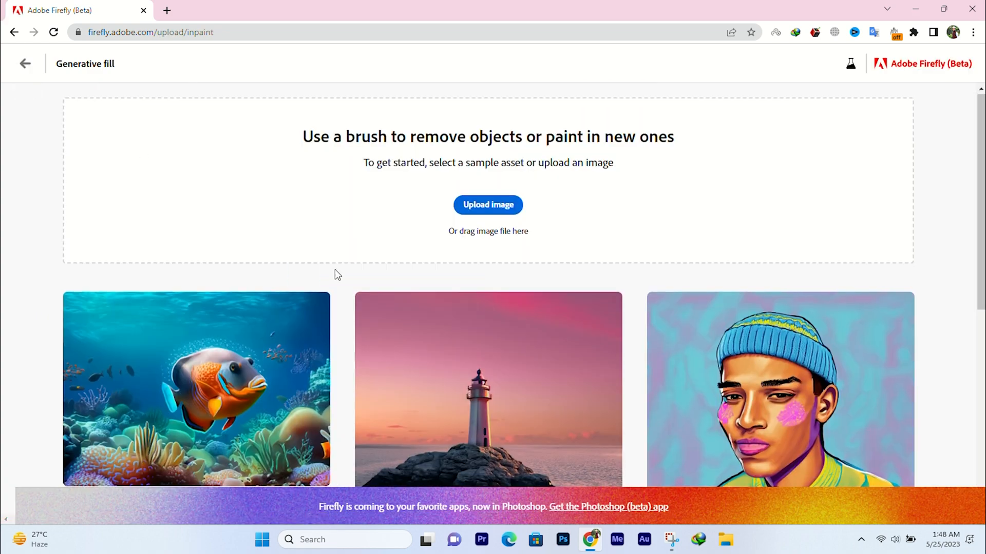
scroll(562, 342, "down", 5)
scroll(356, 423, "down", 2)
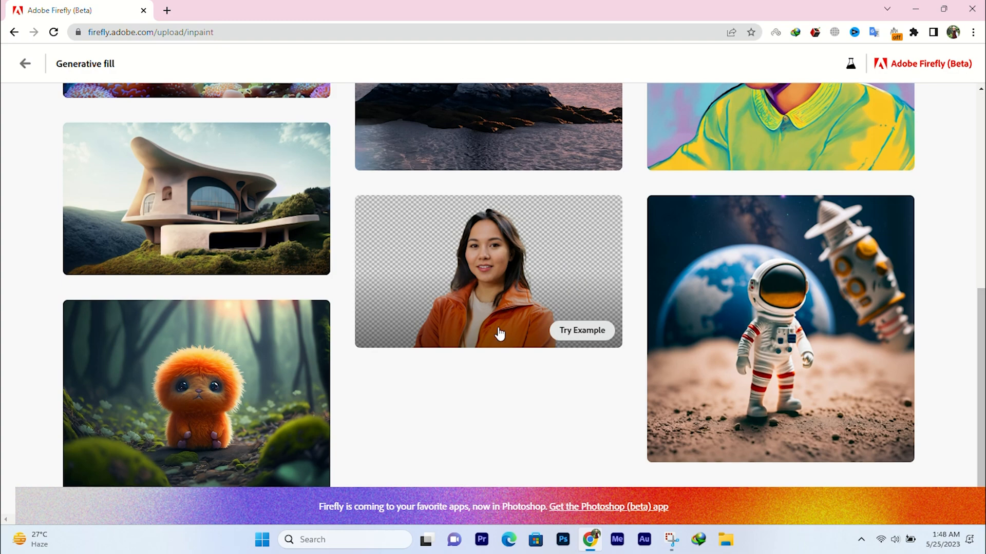
scroll(735, 330, "up", 10)
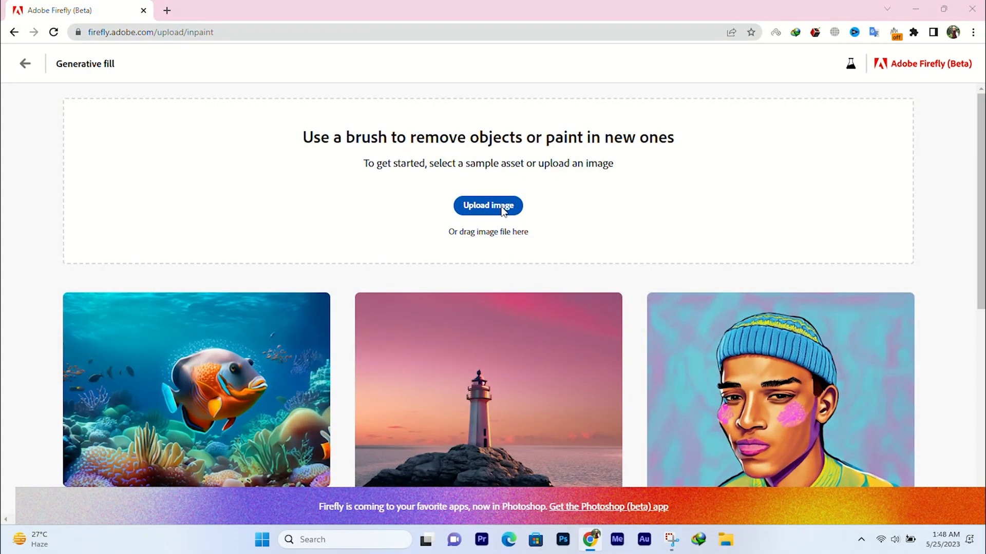
left_click(503, 207)
scroll(310, 189, "down", 5)
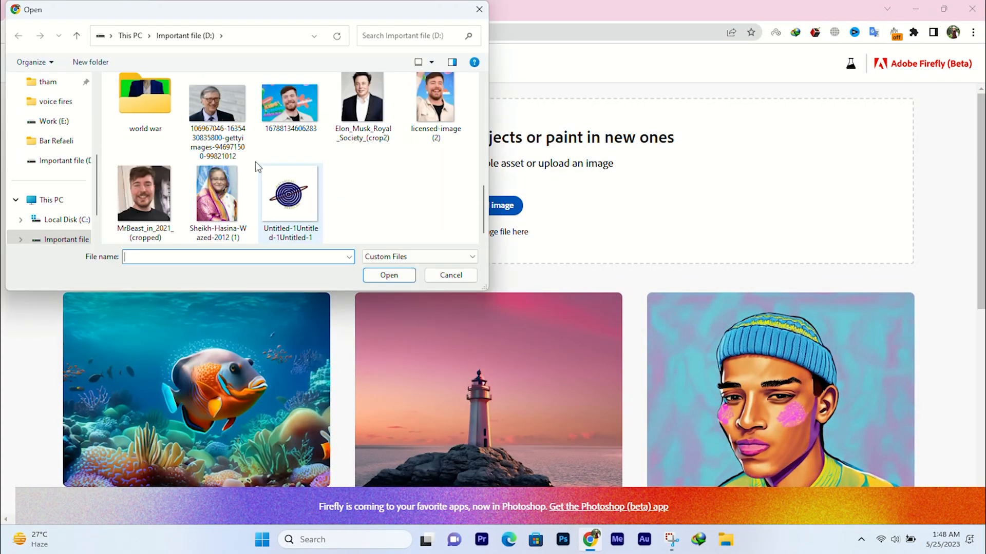
left_click(362, 98)
left_click(389, 275)
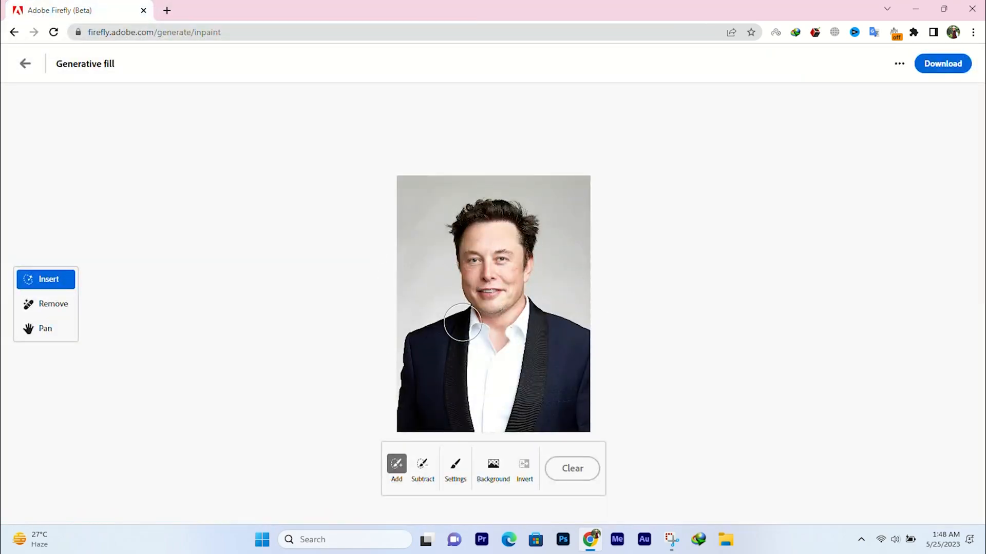
- Mask the whole dark suit jacket on both sides of the white shirt, and switch the brush to Subtract for correcting the edges
scroll(509, 291, "up", 3)
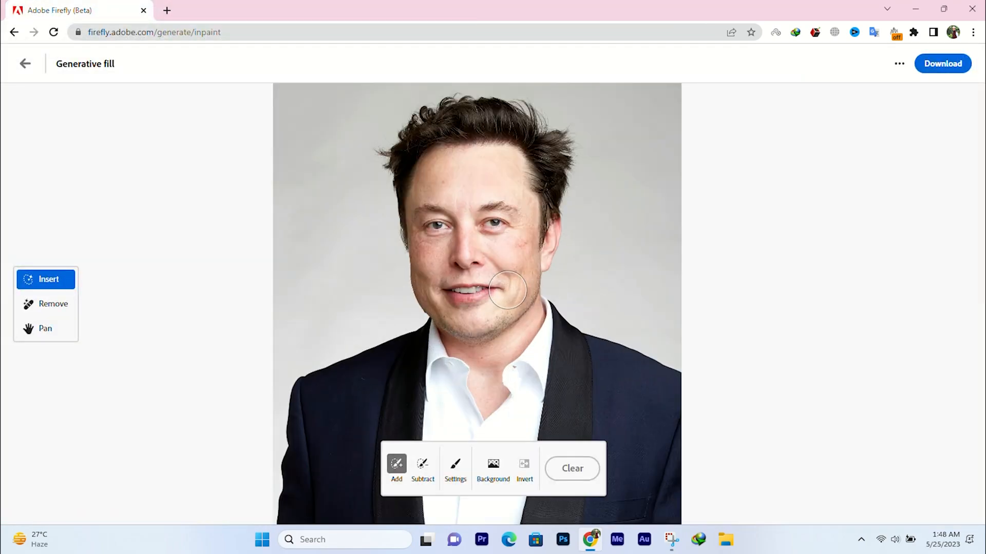
scroll(416, 313, "up", 3)
scroll(441, 294, "down", 3)
scroll(464, 245, "down", 5)
scroll(468, 301, "up", 3)
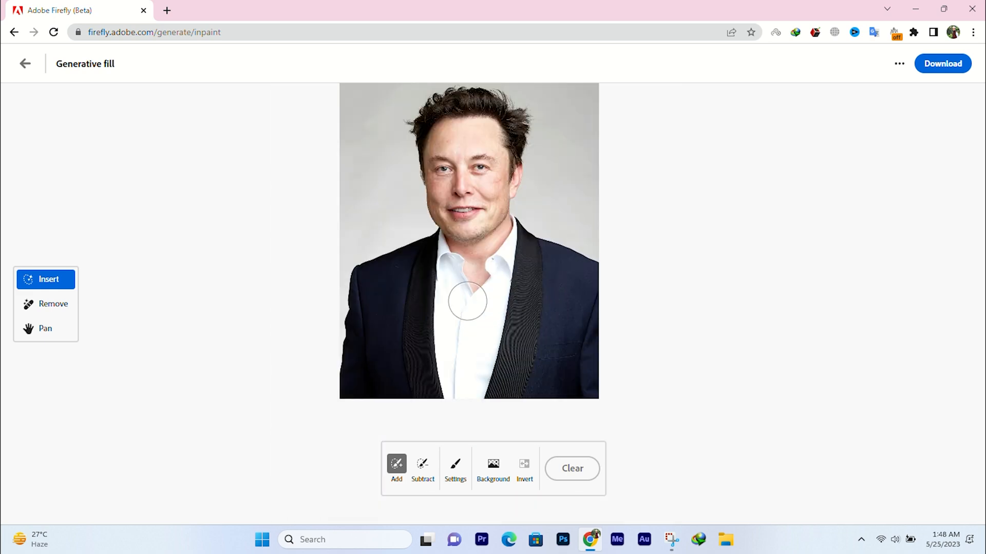
scroll(418, 284, "up", 4)
scroll(418, 283, "up", 2)
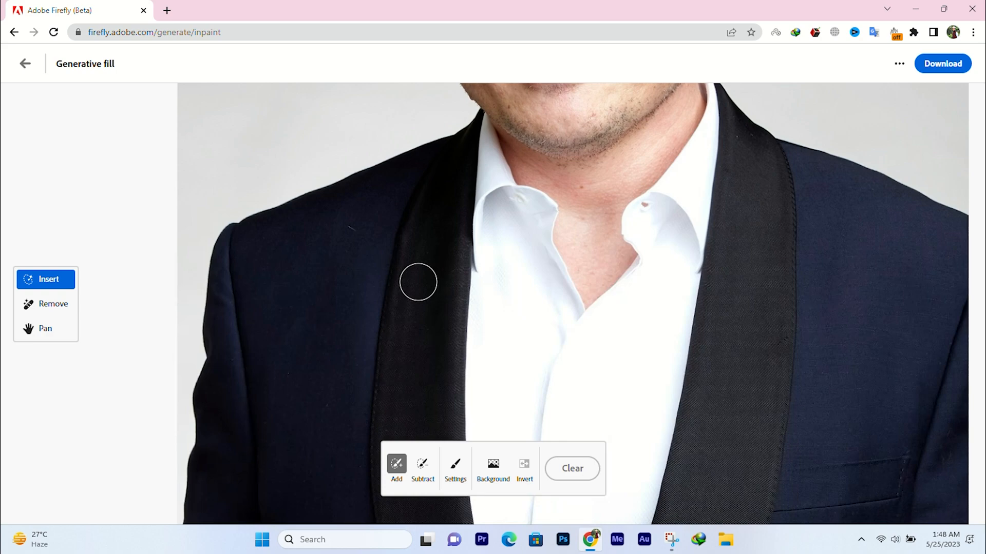
left_click_drag(231, 241, 209, 432)
scroll(293, 387, "down", 3)
scroll(292, 387, "down", 3)
left_click_drag(360, 103, 385, 236)
scroll(386, 236, "down", 1)
left_click_drag(524, 95, 506, 192)
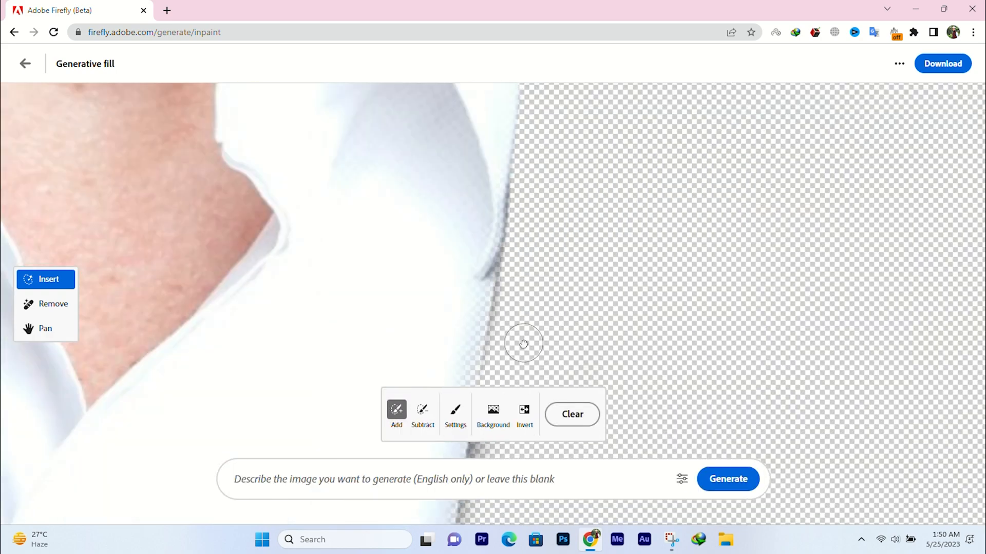
left_click(422, 415)
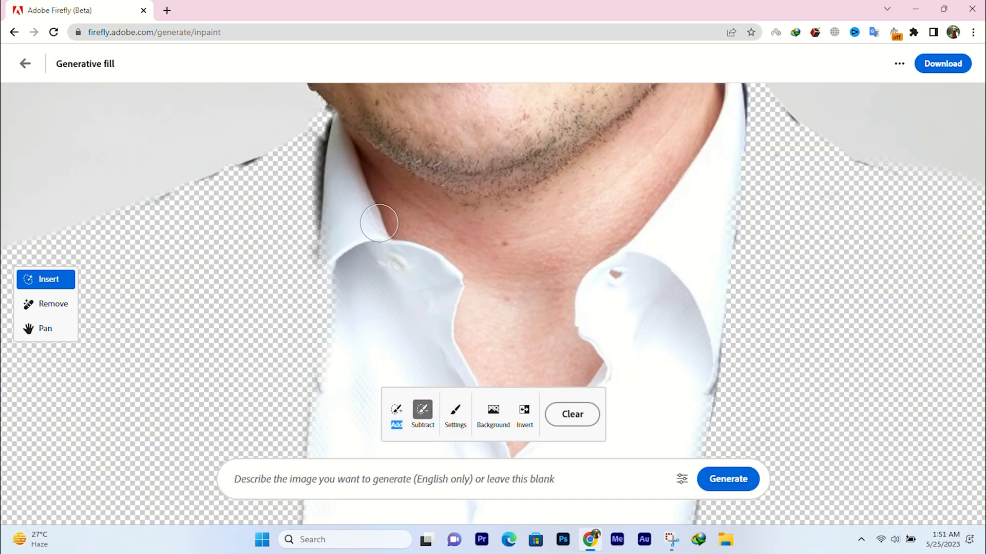
- Generate a fill from the prompt "red" in the masked jacket area and compare the resulting variations
scroll(378, 226, "down", 8)
left_click(394, 492)
type("t")
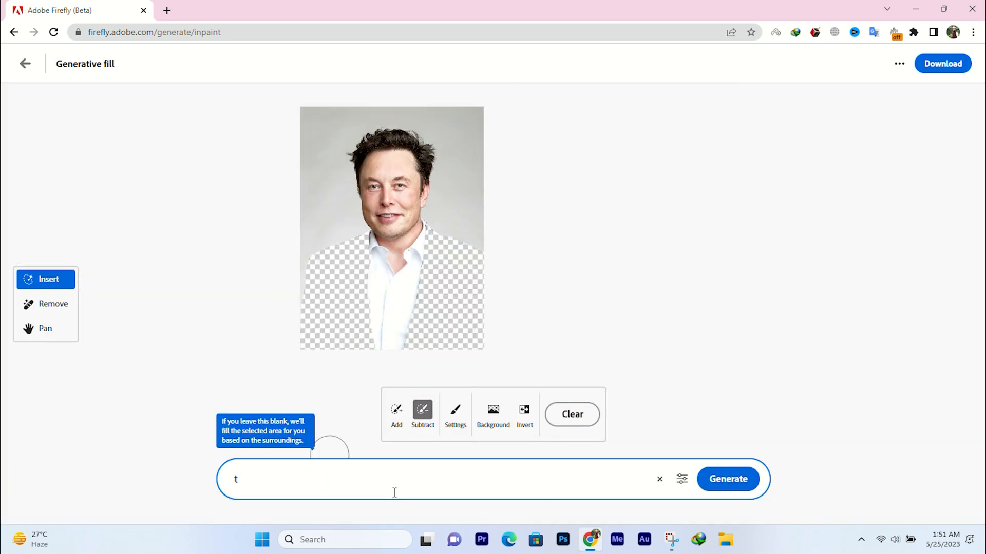
key("BackSpace")
type("red")
key("Tab")
key("Return")
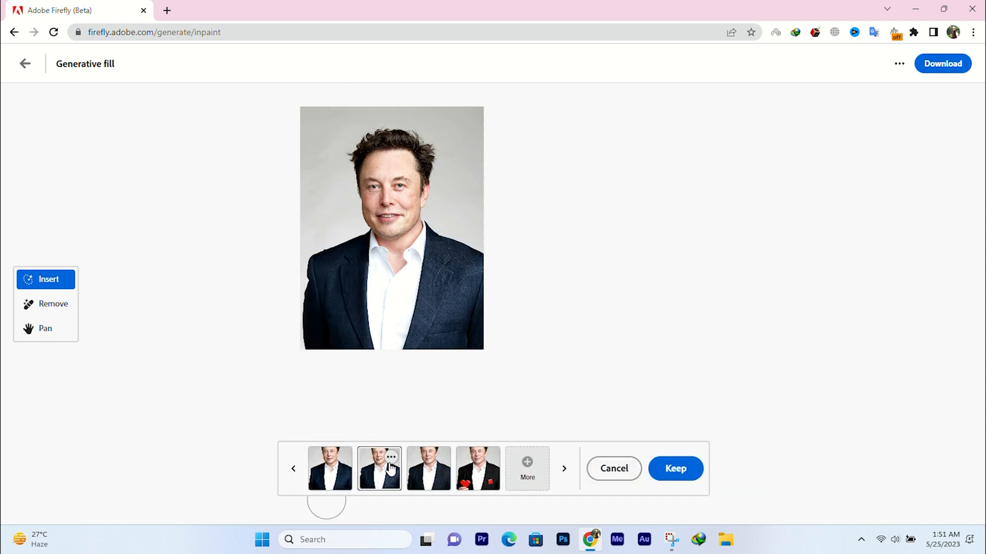
left_click(379, 472)
left_click(345, 472)
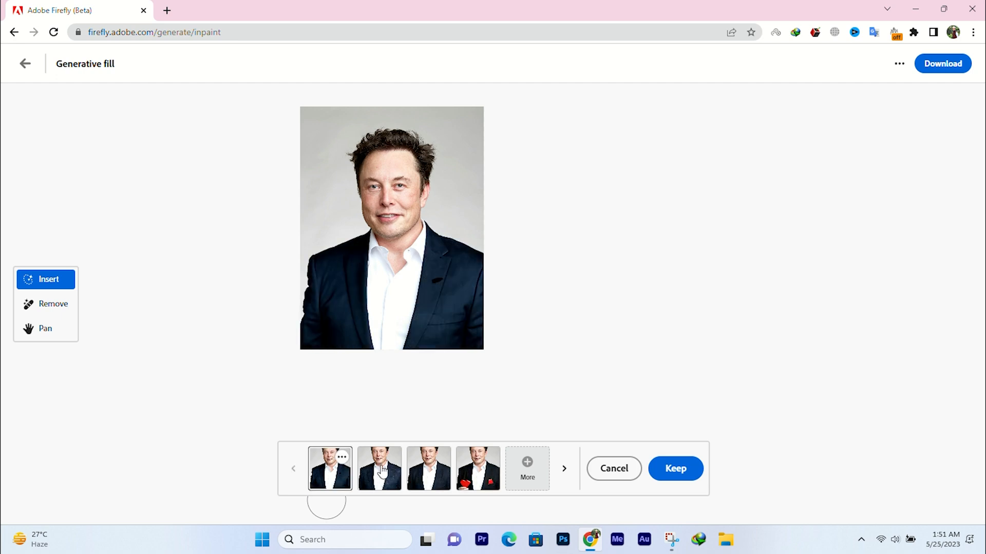
left_click(466, 468)
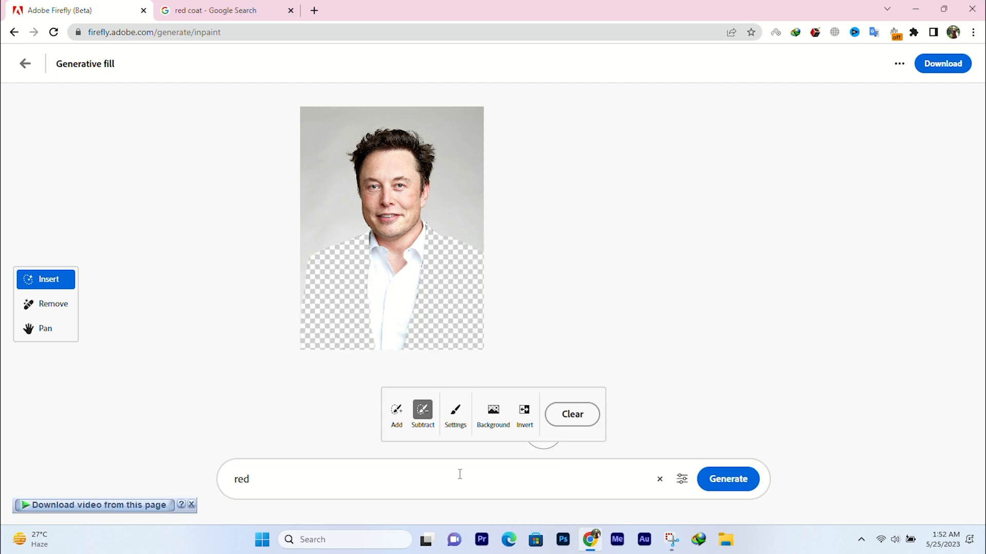
- Generate a "red coat" in the masked jacket area, look through the variations, and discard them
left_click(268, 485)
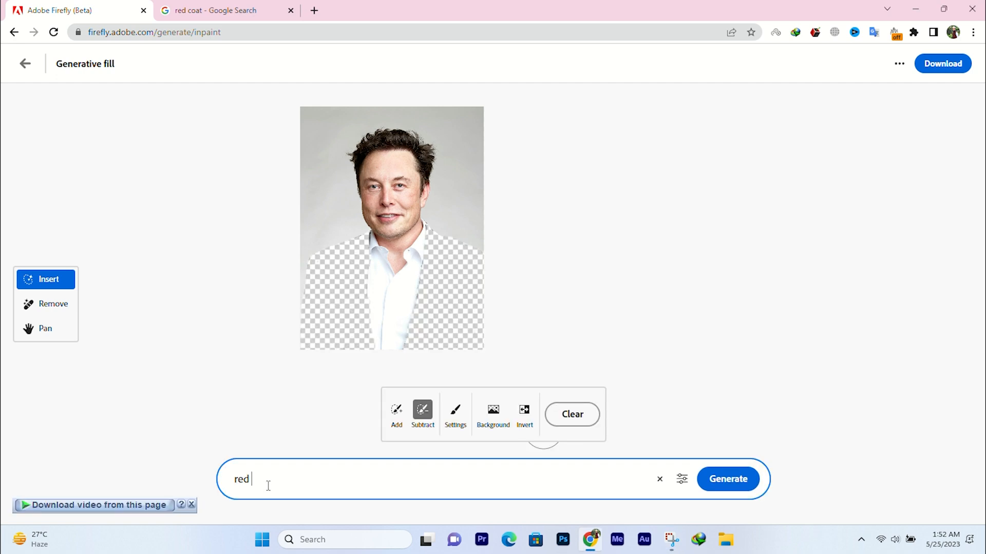
type("coat")
key("Return")
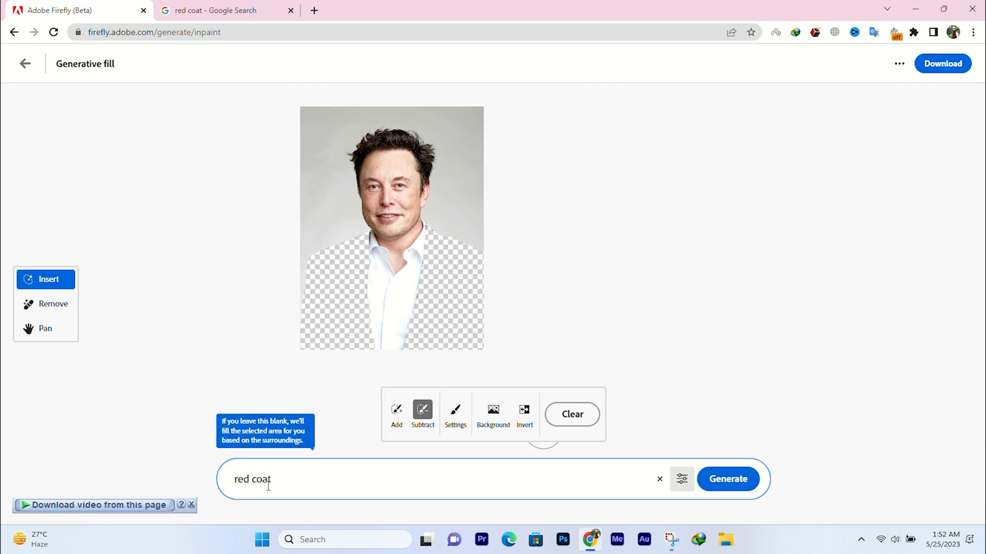
left_click(379, 462)
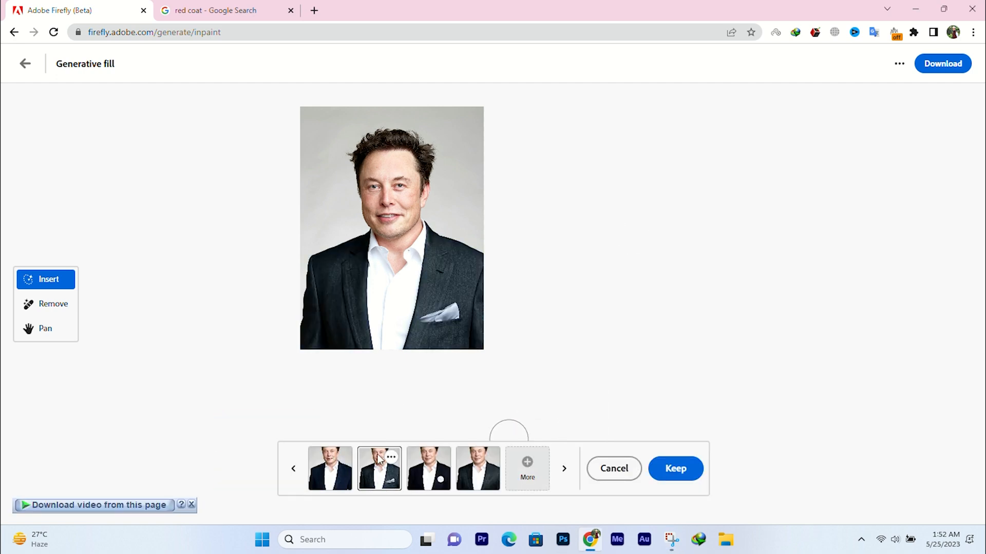
left_click(428, 468)
left_click(486, 468)
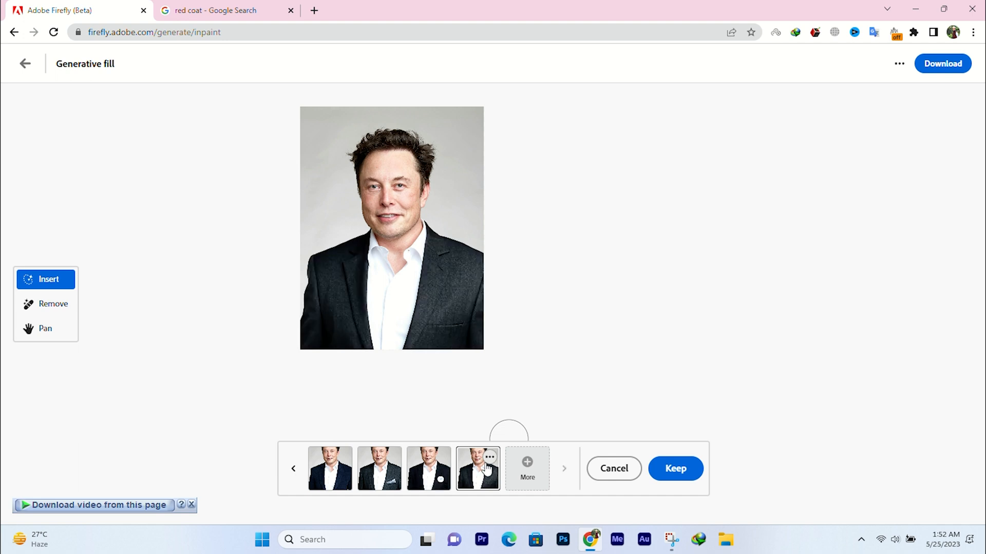
left_click(323, 470)
left_click(379, 468)
key("super+shift+s")
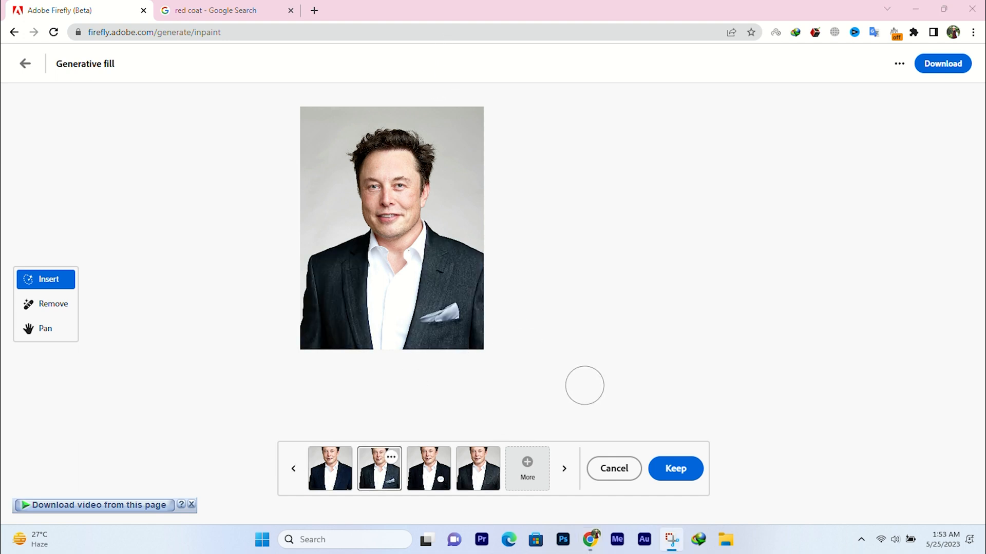
left_click(611, 465)
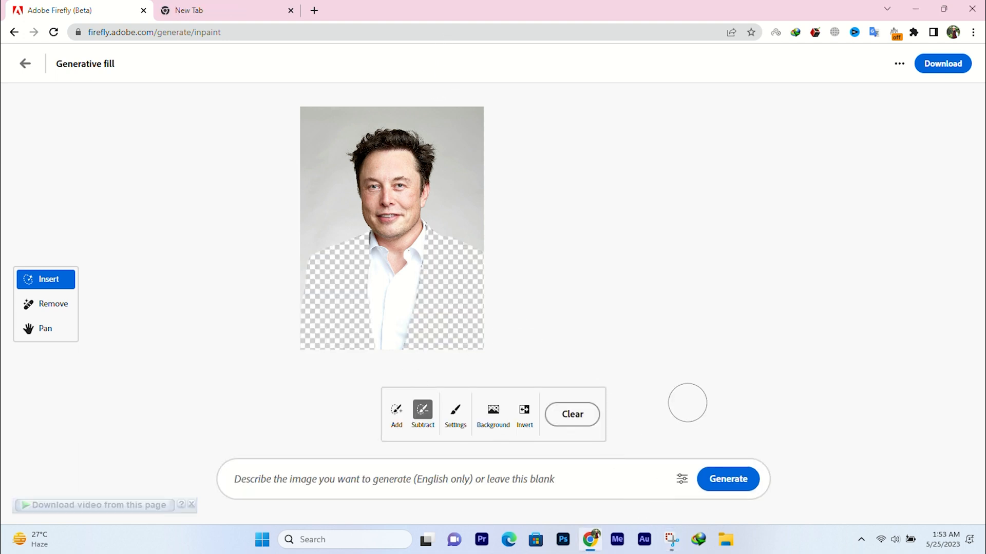
- Try the Remove tool on the masked jacket area and look through its variations
left_click(62, 308)
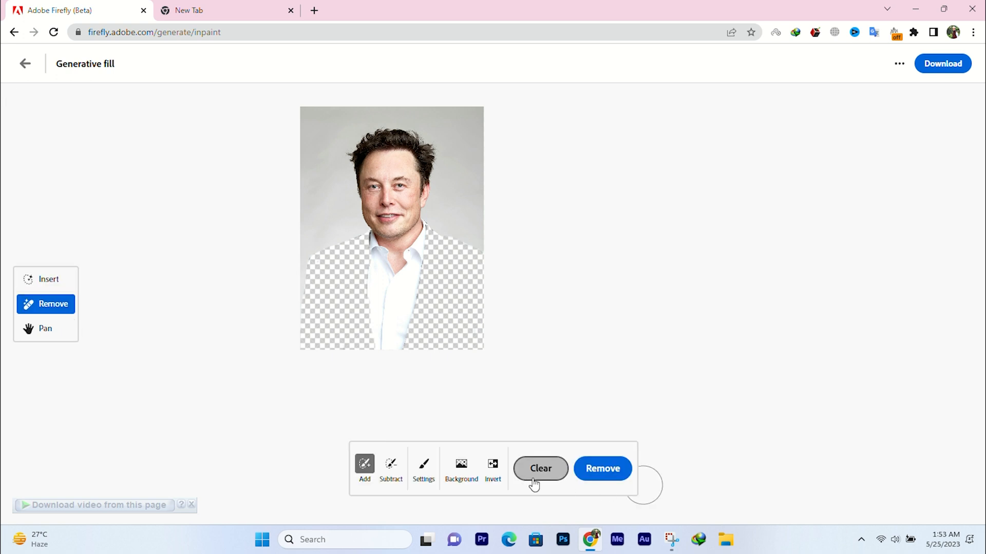
left_click(609, 474)
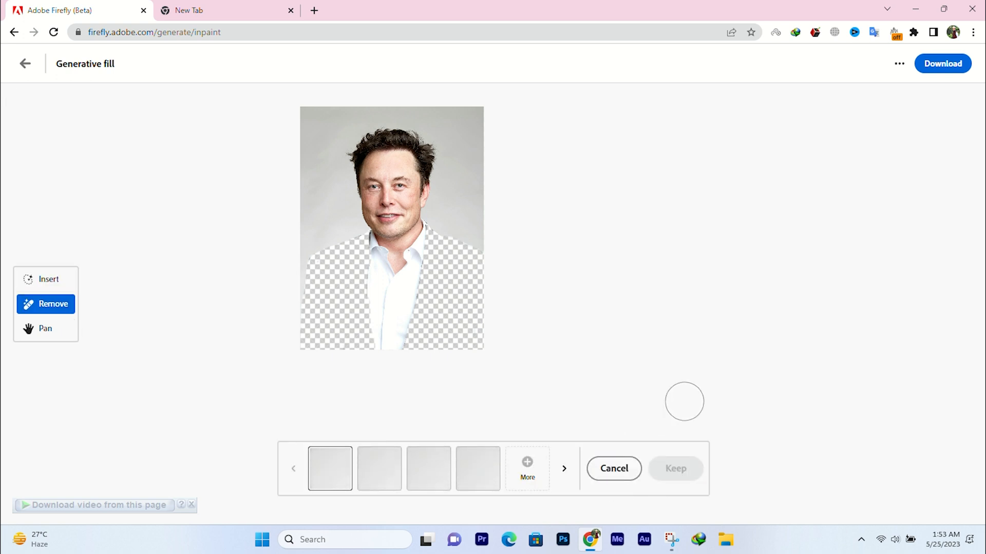
left_click(430, 471)
left_click(477, 479)
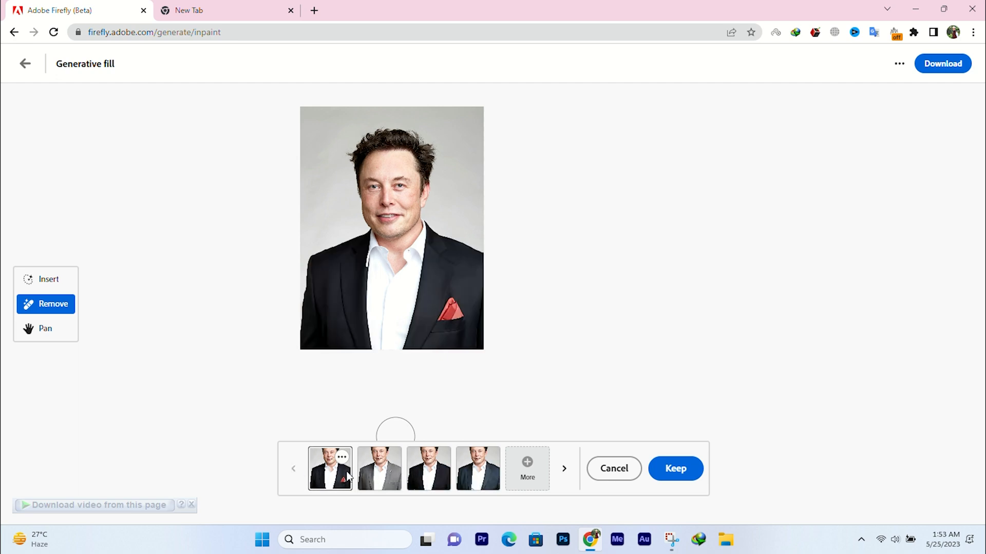
- Switch back to Insert, extend the mask over the white shirt and collar, and generate a "red t shirt" in the masked area
left_click(46, 279)
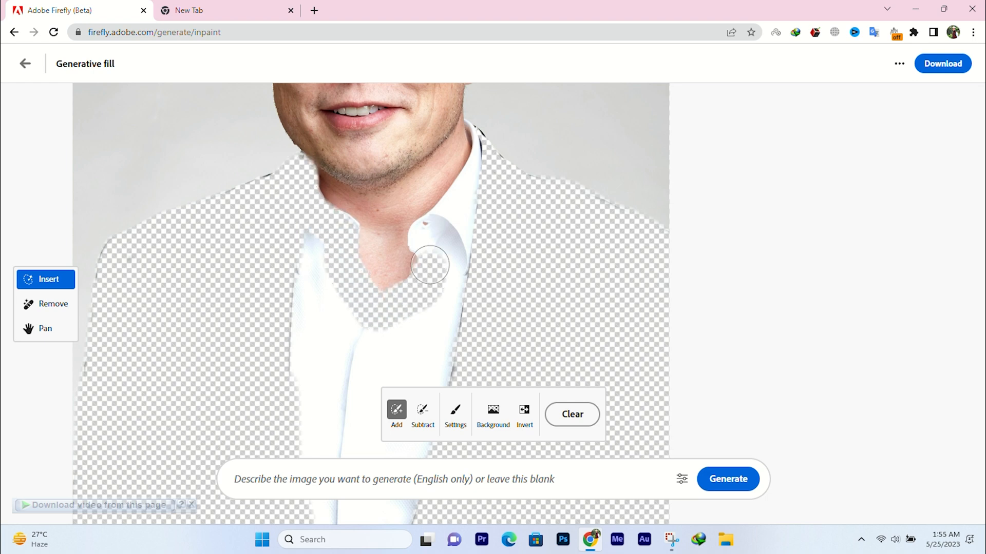
scroll(453, 281, "down", 5)
mouse_move(453, 281)
left_mouse_down()
mouse_move(419, 392)
mouse_move(406, 277)
mouse_move(430, 366)
mouse_move(392, 267)
left_mouse_up()
left_click(499, 473)
type("red t shirt")
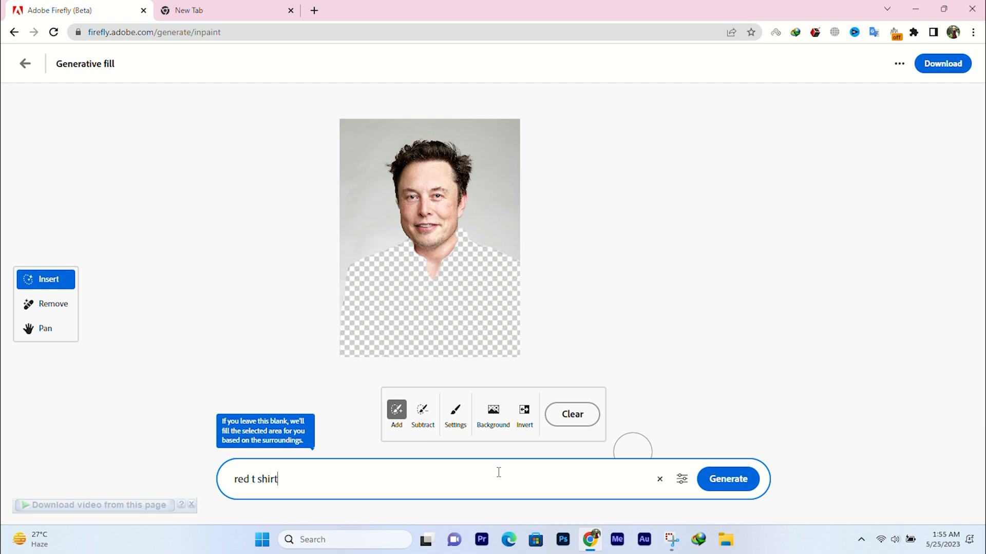
key("Return")
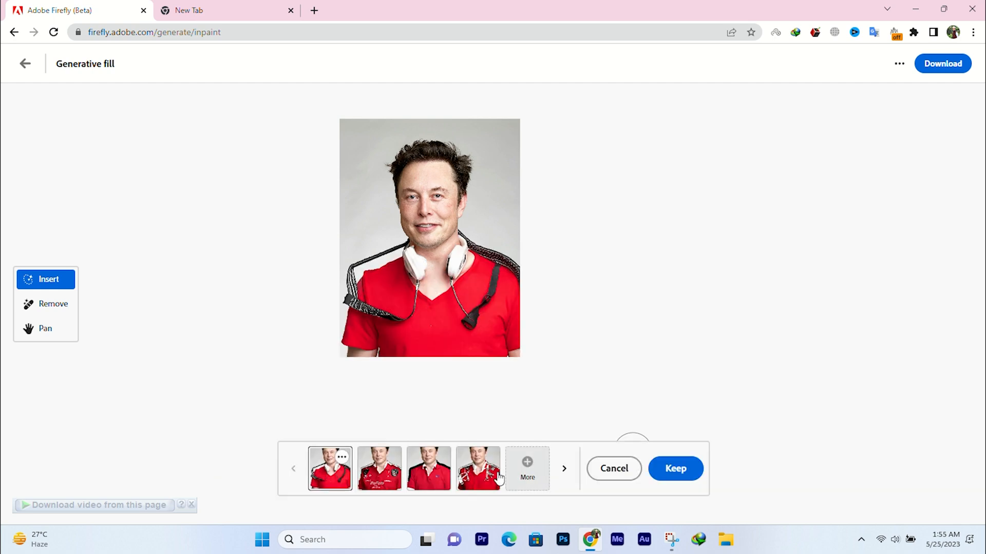
- Examine all four red t-shirt variations up close, checking the collar, shoulders and chest of each
scroll(472, 262, "up", 3)
scroll(469, 262, "down", 2)
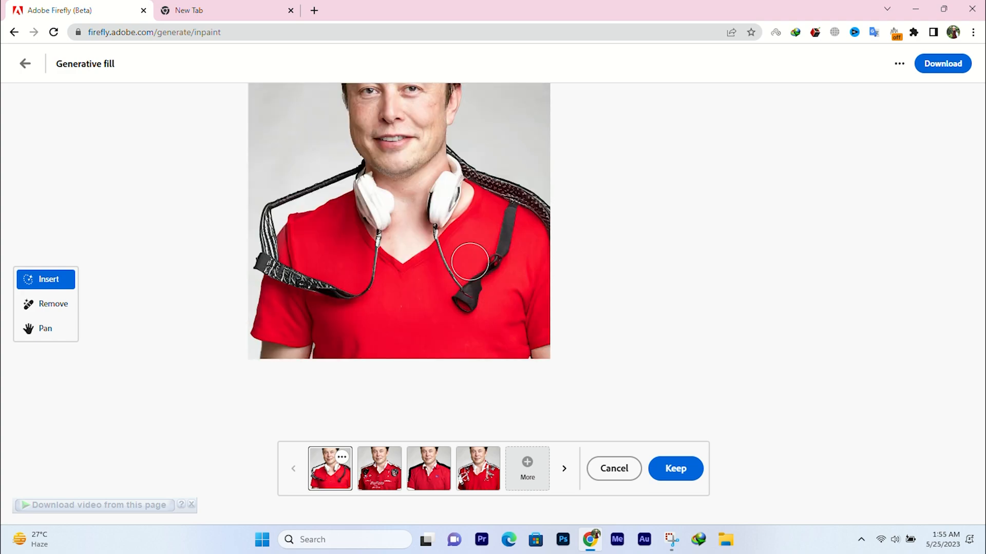
left_click(379, 465)
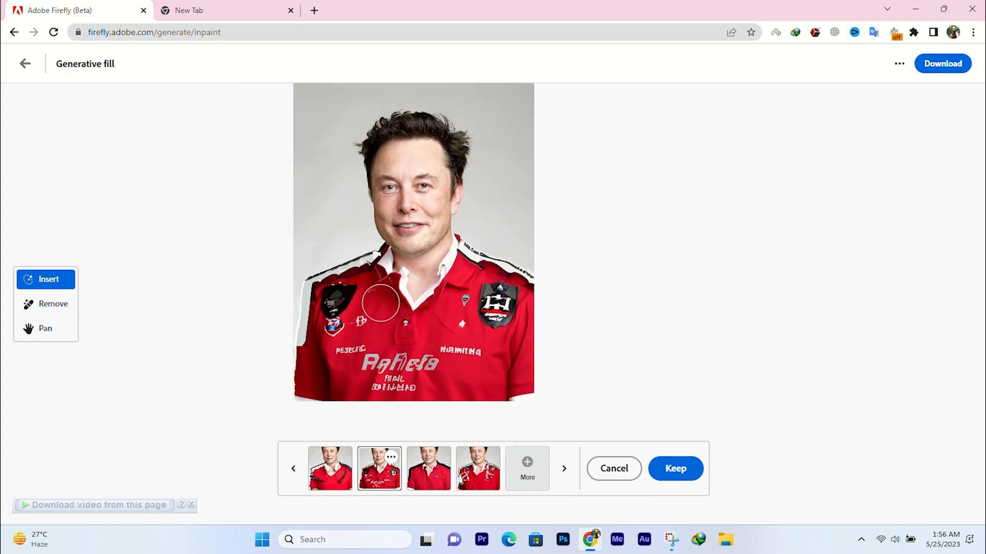
scroll(356, 284, "up", 4)
scroll(200, 385, "down", 5)
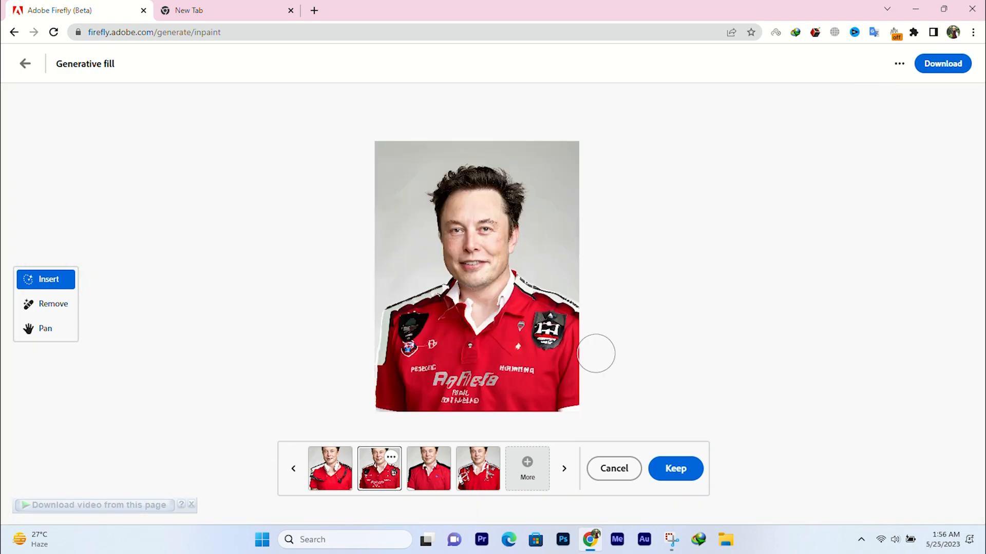
scroll(413, 358, "up", 2)
left_click(432, 464)
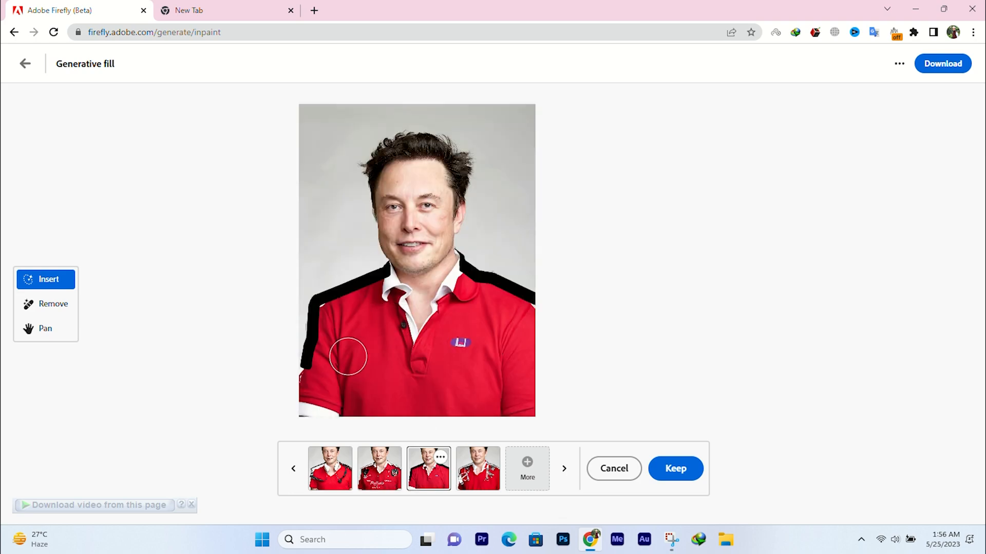
scroll(320, 360, "up", 4)
scroll(320, 287, "down", 4)
left_click(480, 460)
scroll(503, 319, "down", 2)
scroll(614, 316, "up", 4)
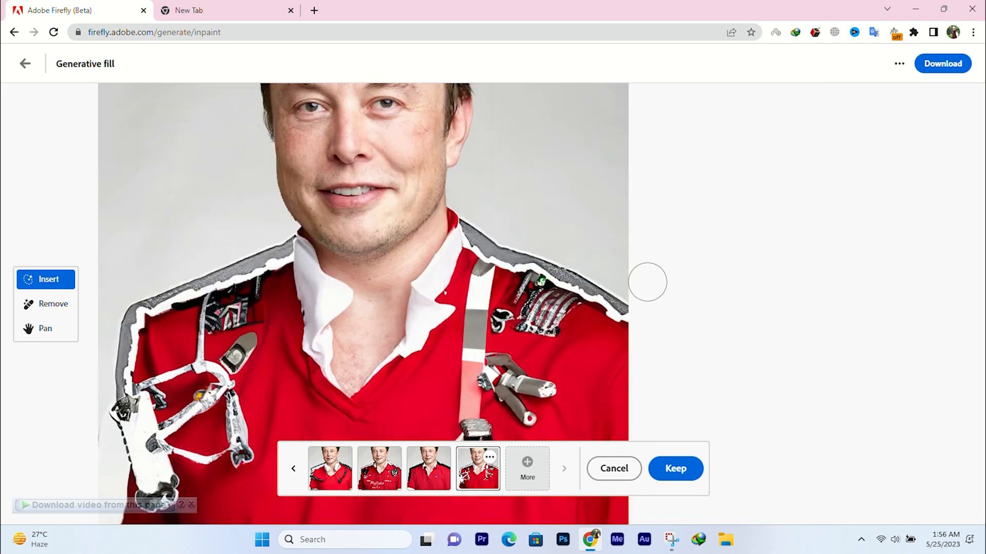
scroll(612, 319, "down", 5)
scroll(637, 308, "up", 4)
scroll(370, 309, "down", 4)
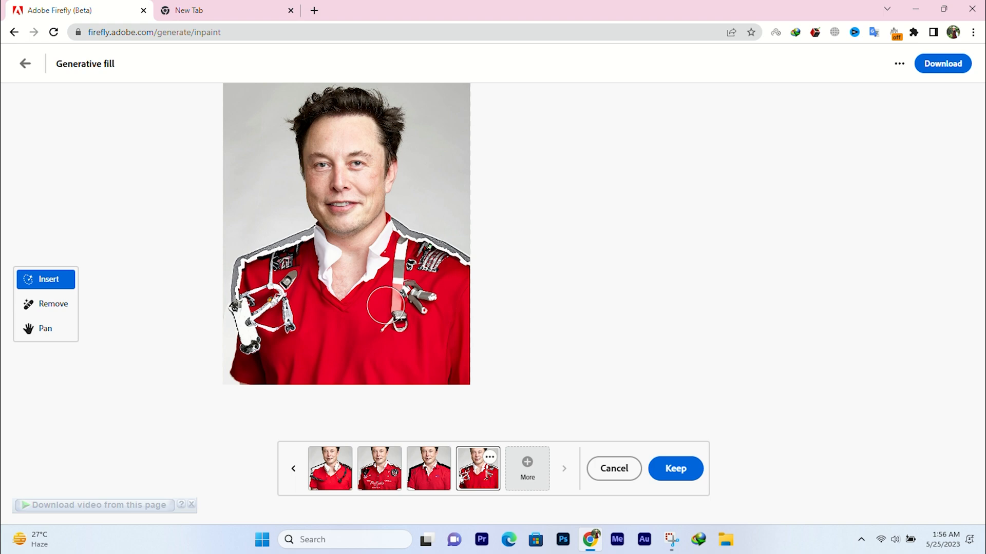
- Generate more red t shirt variations for the masked area, look through all four new ones, and discard them
left_click(527, 463)
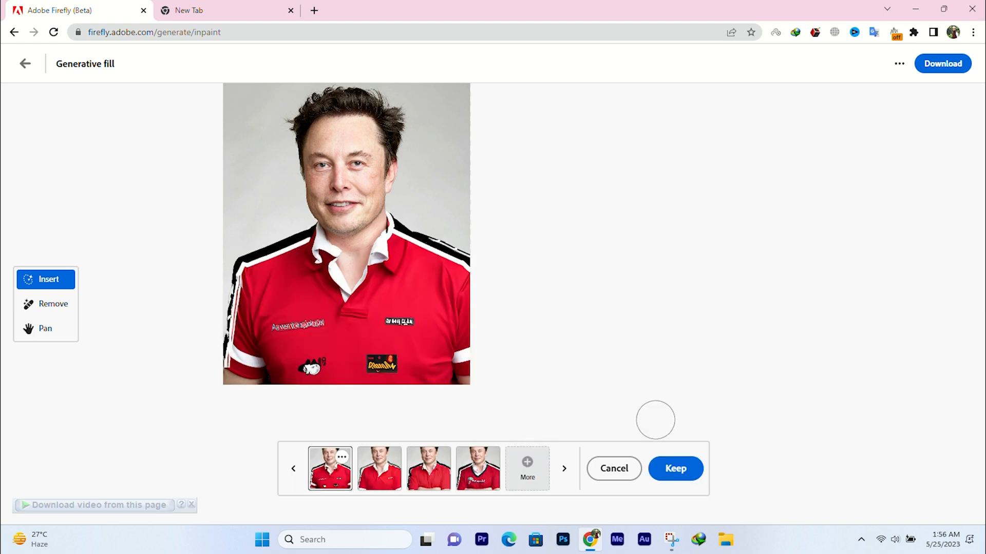
left_click(389, 478)
left_click(419, 475)
left_click(471, 478)
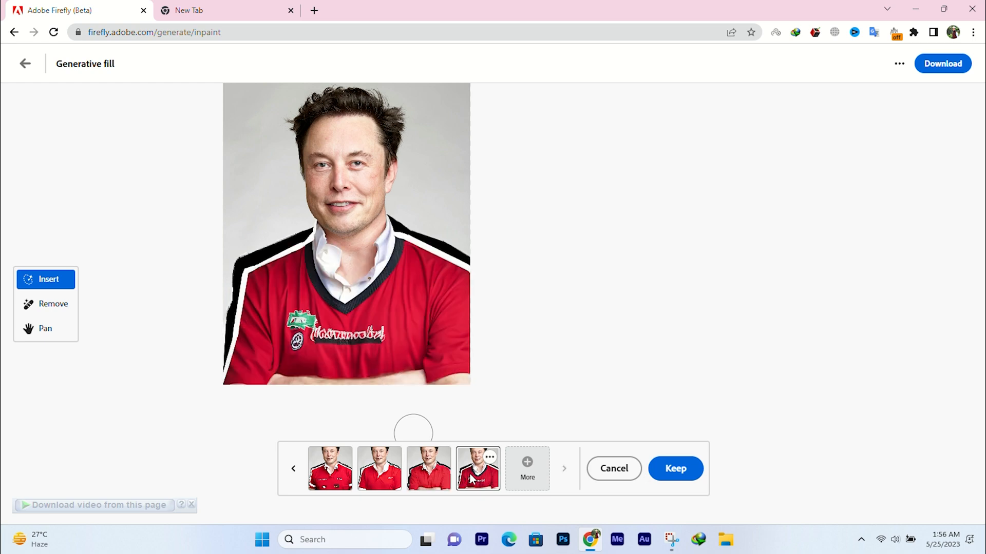
left_click(614, 468)
- Change the prompt color from red to green, generate the shirt, and inspect the first variation's collar and chest up close
double_click(249, 481)
left_click(734, 482)
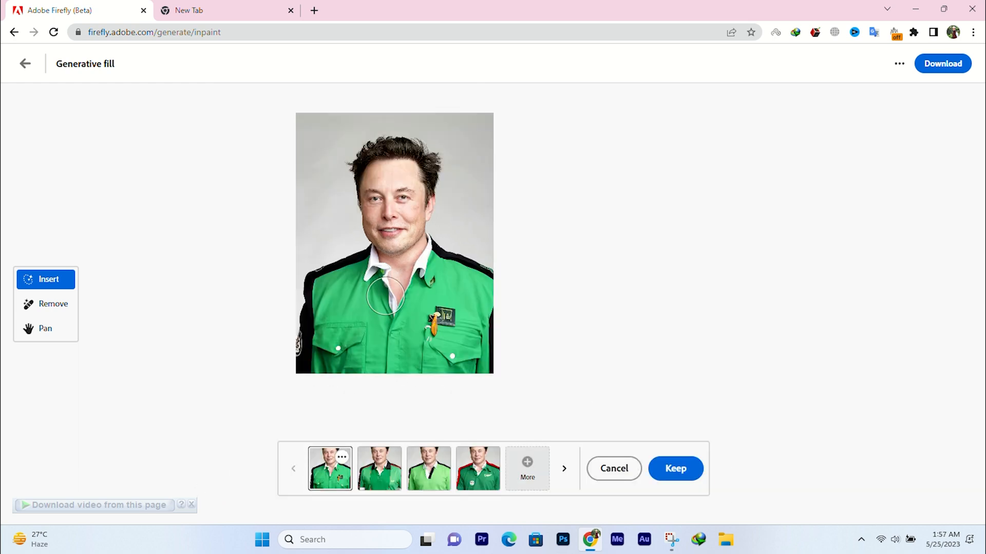
scroll(386, 295, "up", 3)
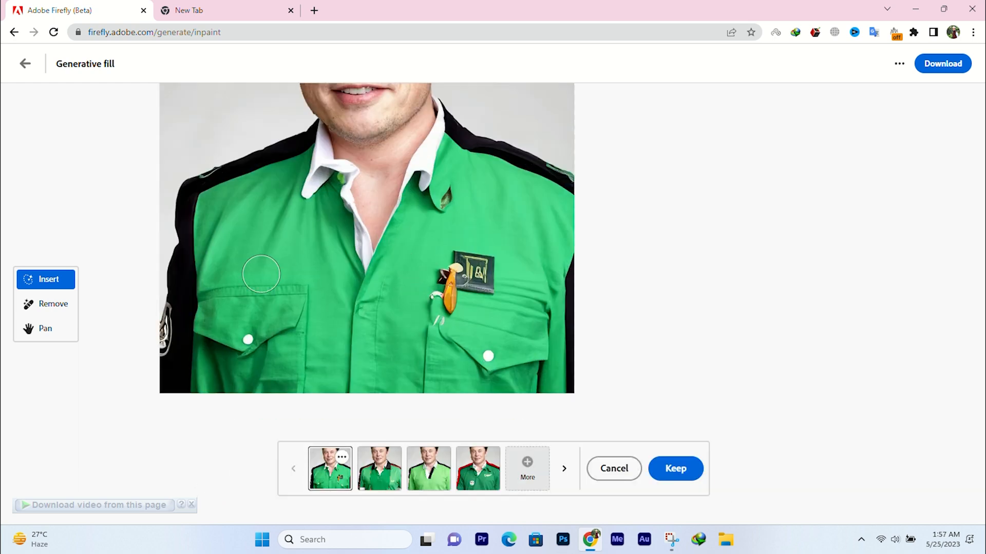
scroll(359, 217, "down", 3)
scroll(264, 221, "up", 4)
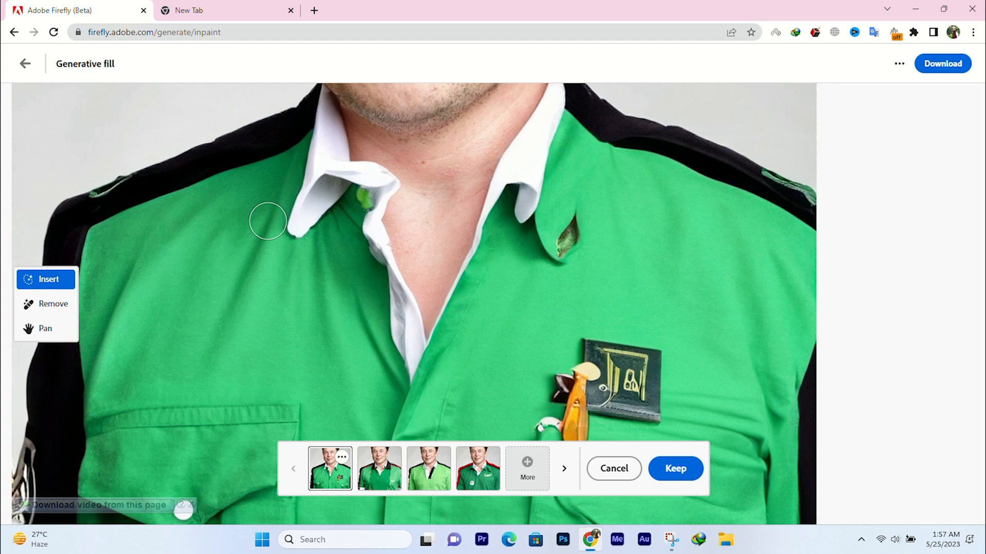
scroll(319, 211, "down", 3)
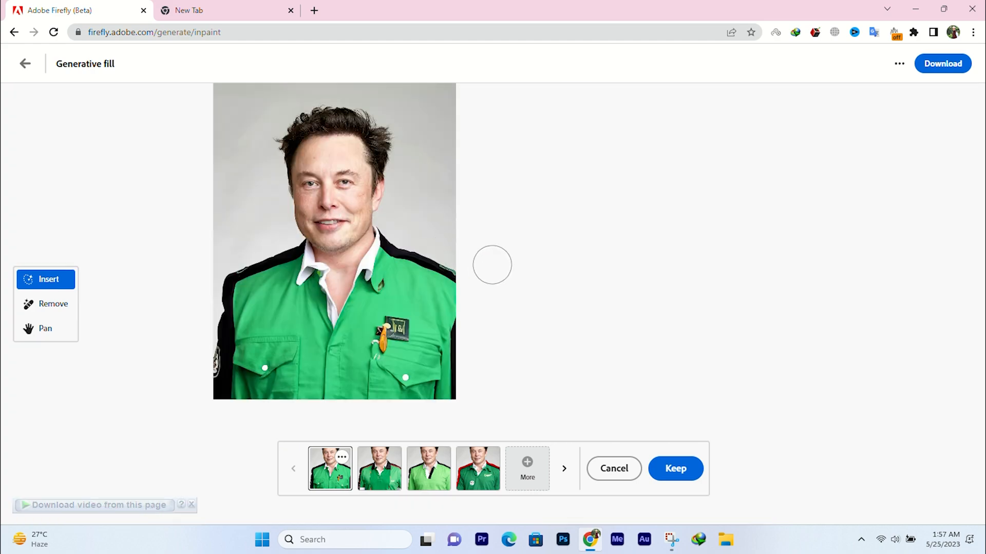
- Compare the second and third green shirt variations and keep the third, light green one with the black neck trim
left_click(390, 477)
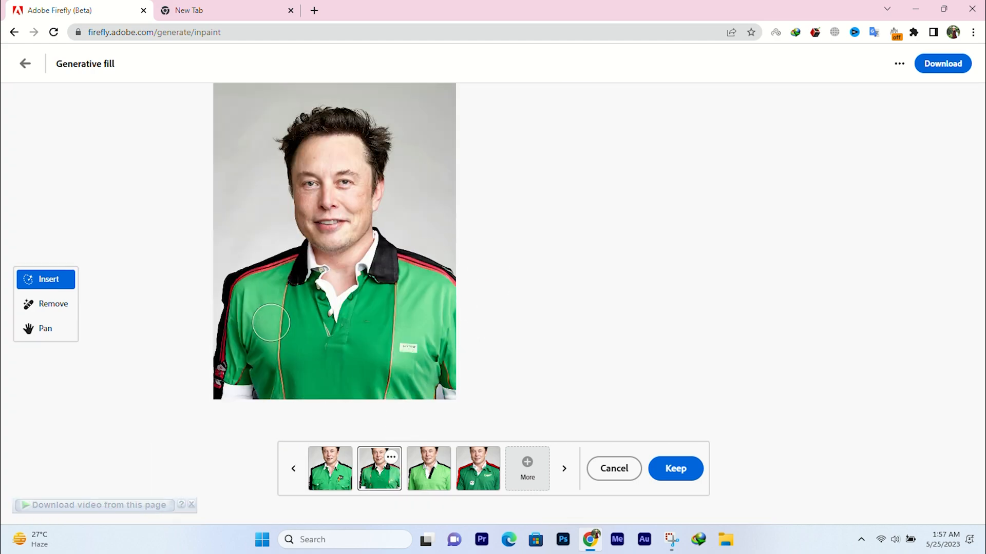
left_click(431, 470)
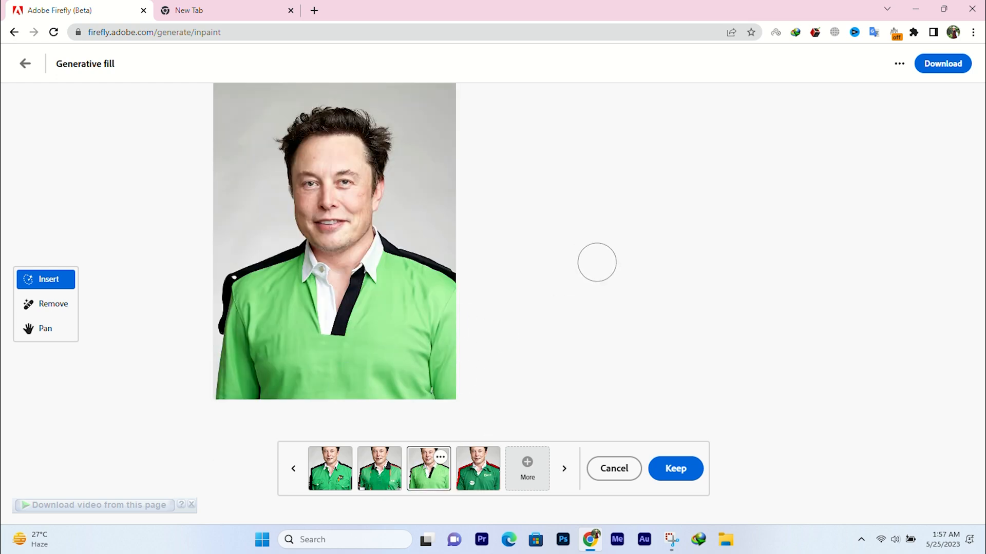
left_click(676, 468)
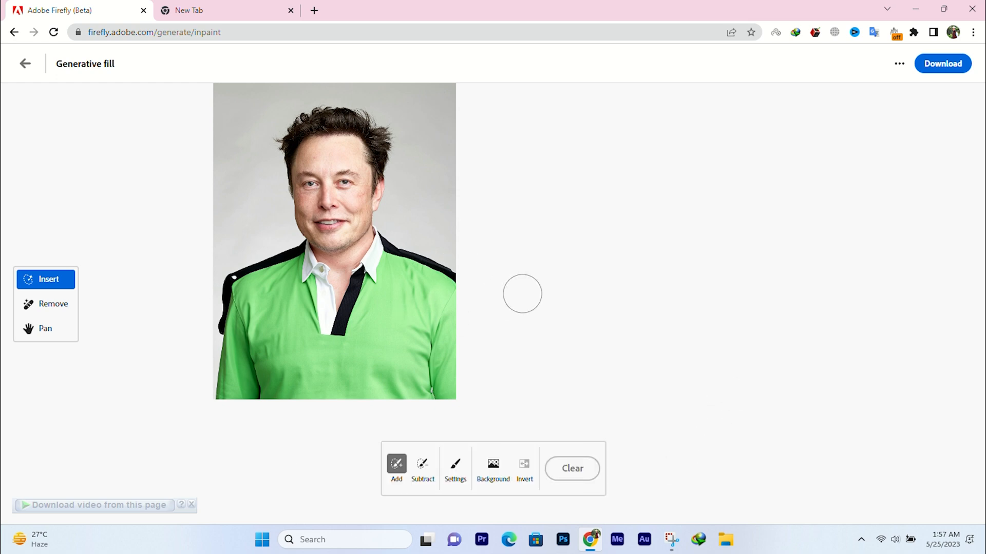
- Download the portrait with the green shirt and check which other sharing options are offered
left_click(906, 67)
left_click(932, 68)
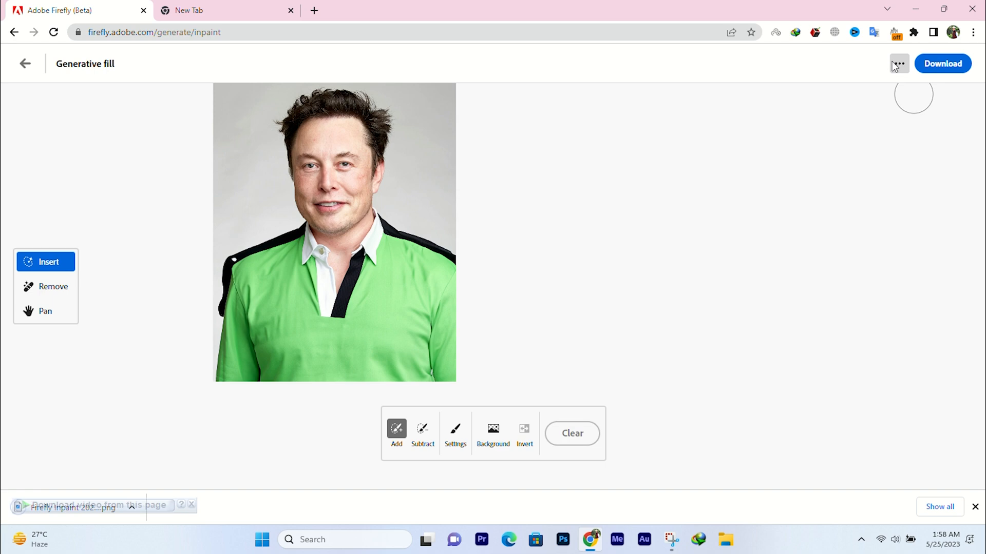
left_click(899, 64)
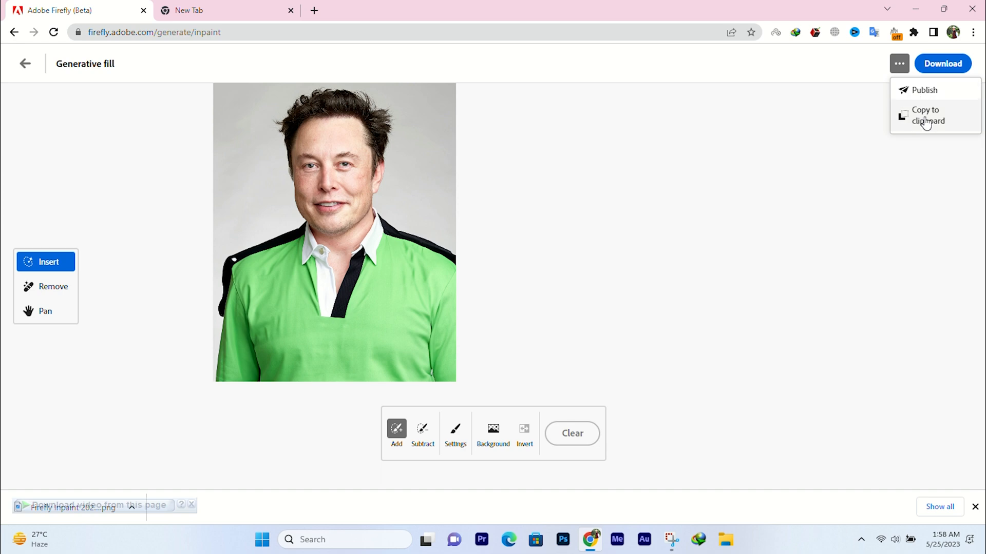
left_click(636, 209)
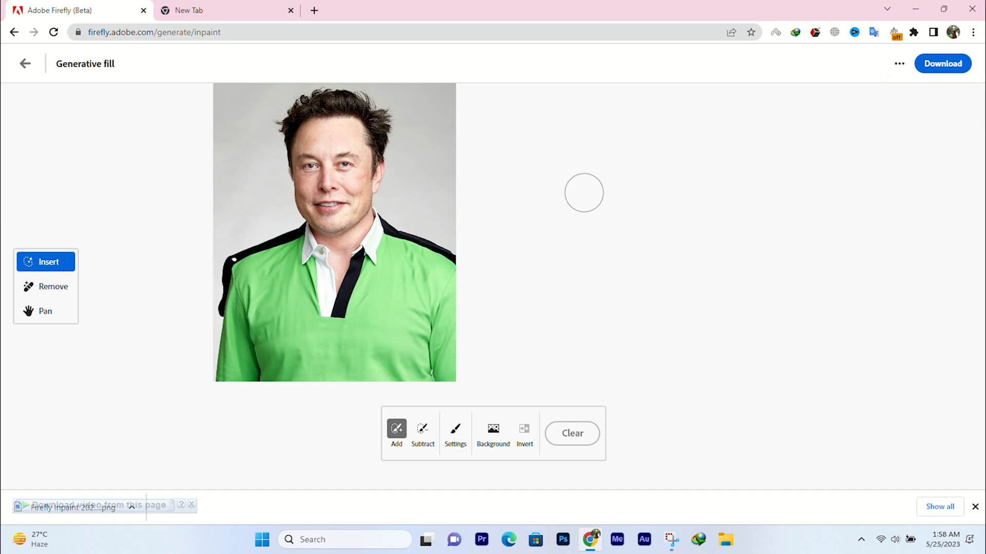
- Mask the hair on top of the man's head and generate a "cap" in the masked area
scroll(487, 256, "down", 3)
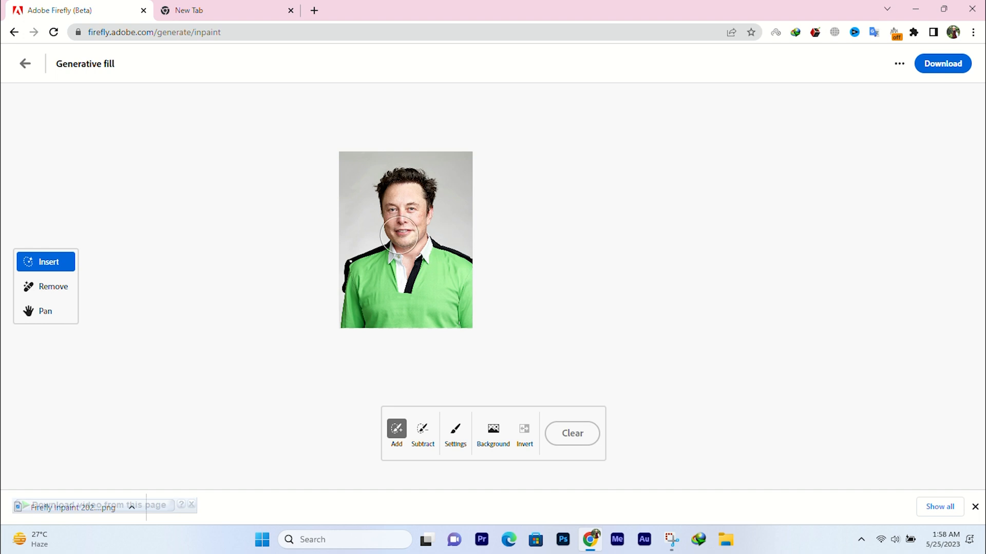
scroll(400, 235, "up", 3)
scroll(404, 197, "up", 3)
left_click_drag(309, 229, 303, 224)
scroll(336, 216, "down", 4)
left_click(307, 446)
type("ca")
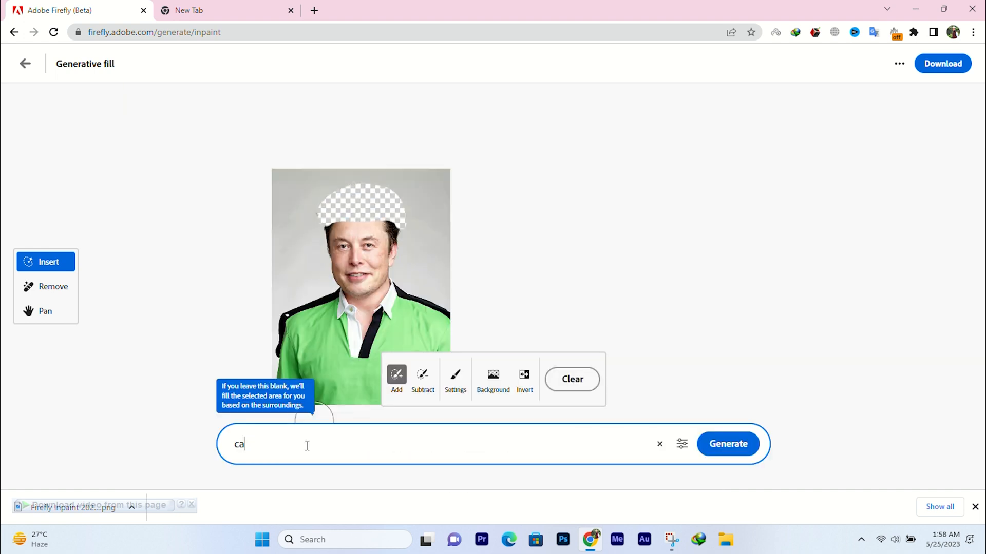
type("p")
key("Return")
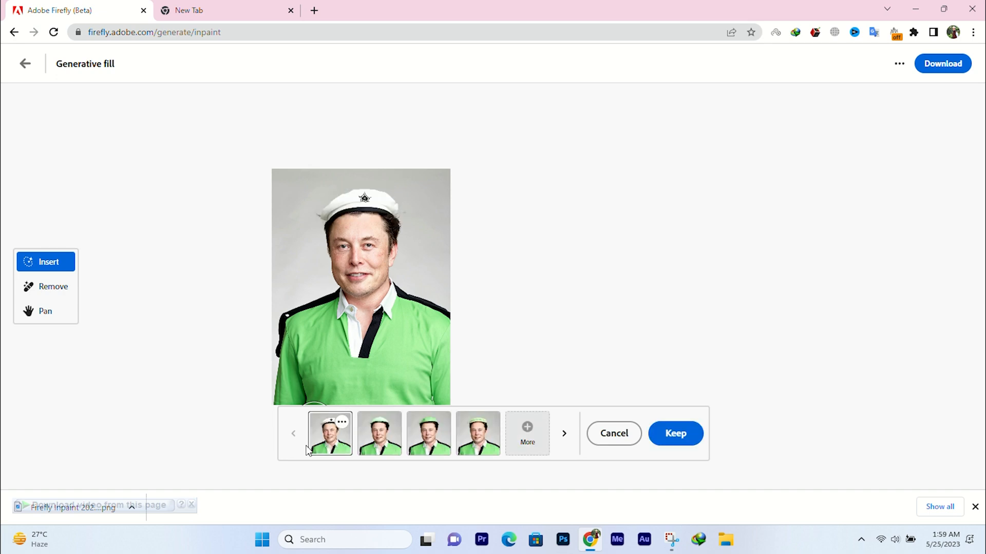
- Examine the first cap variation up close, checking where the white cap meets the hair on both sides
scroll(340, 189, "up", 3)
scroll(416, 221, "down", 2)
scroll(434, 240, "up", 4)
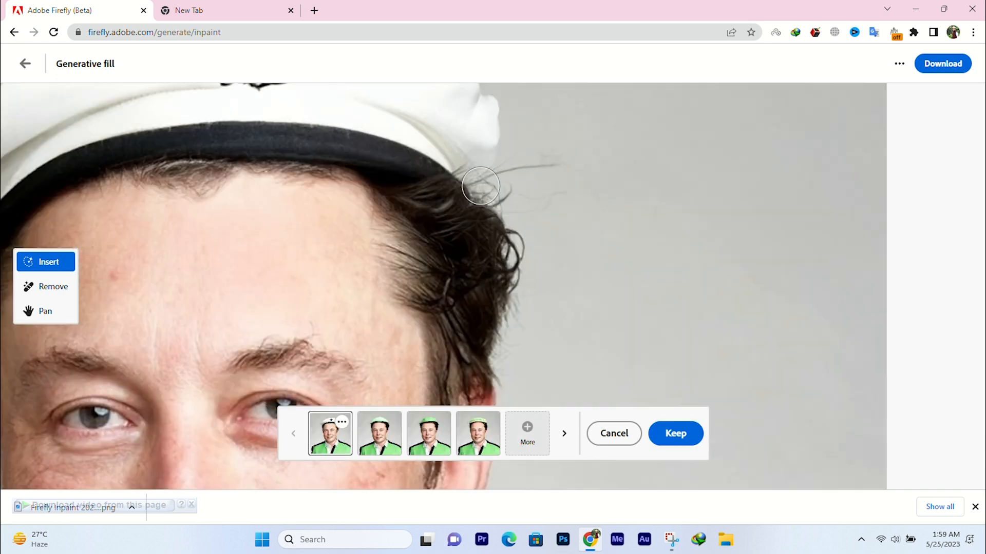
scroll(481, 186, "down", 2)
scroll(549, 275, "down", 1)
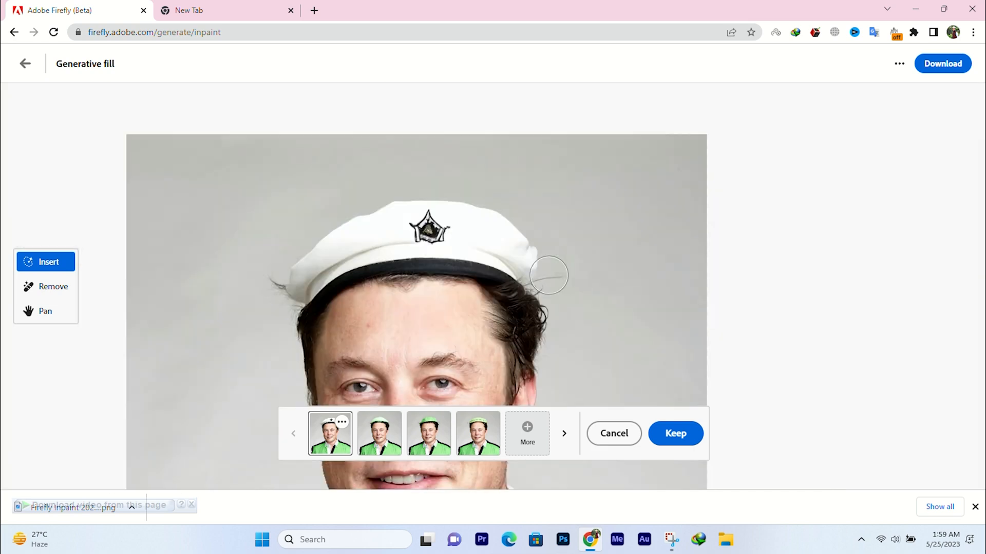
scroll(308, 317, "up", 2)
scroll(324, 335, "up", 2)
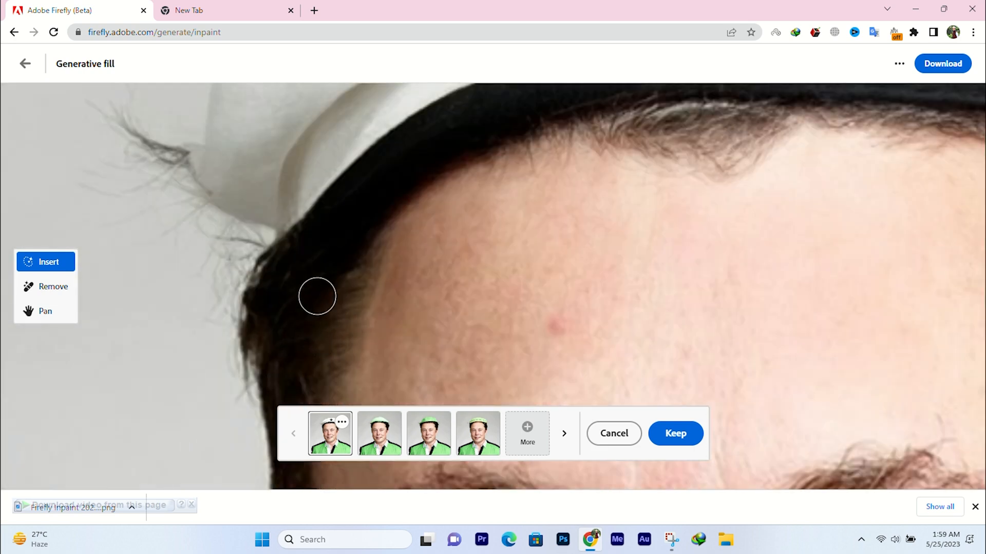
scroll(119, 243, "down", 2)
scroll(247, 237, "down", 2)
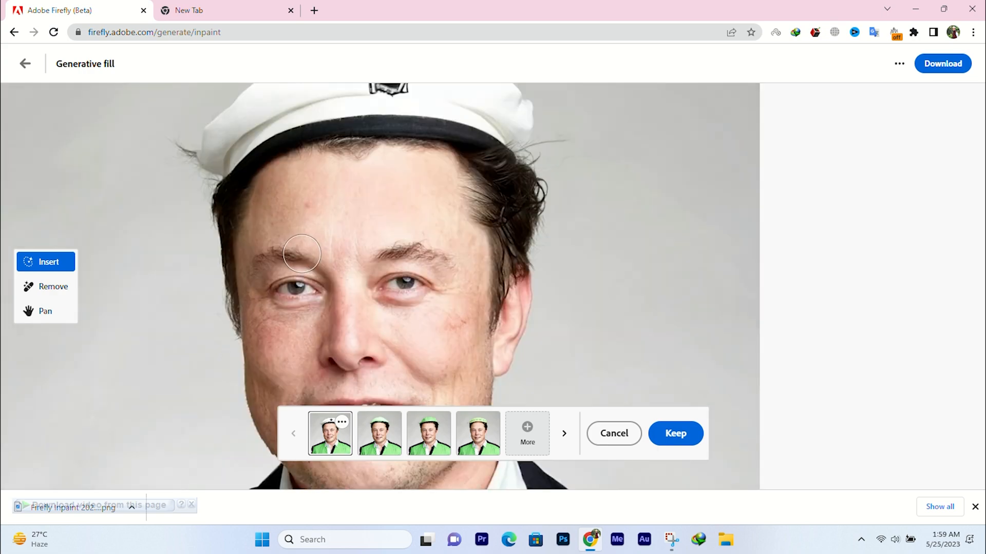
scroll(302, 254, "down", 2)
- Examine the second cap variation, checking the green cap's rim and the surrounding hair up close and in full view
left_click(380, 434)
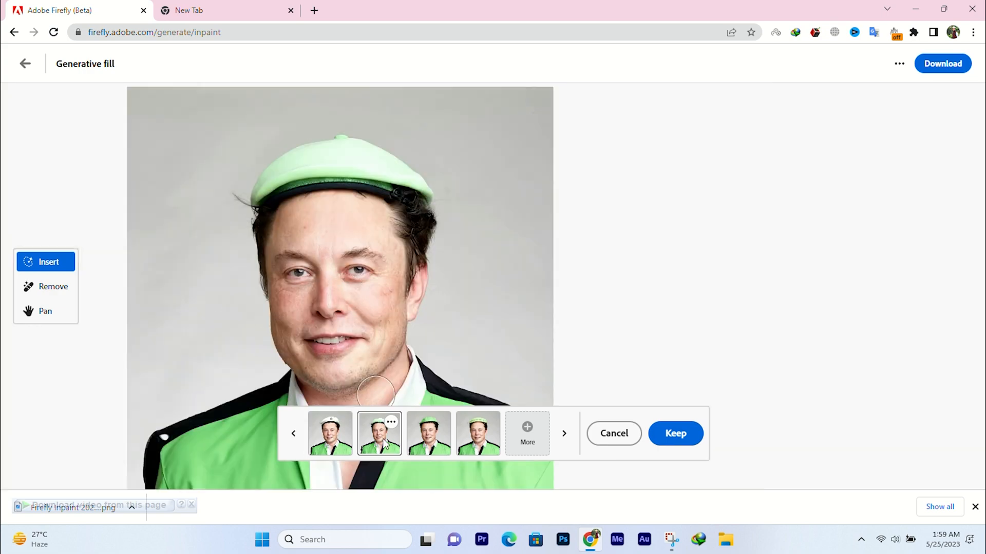
scroll(247, 203, "up", 3)
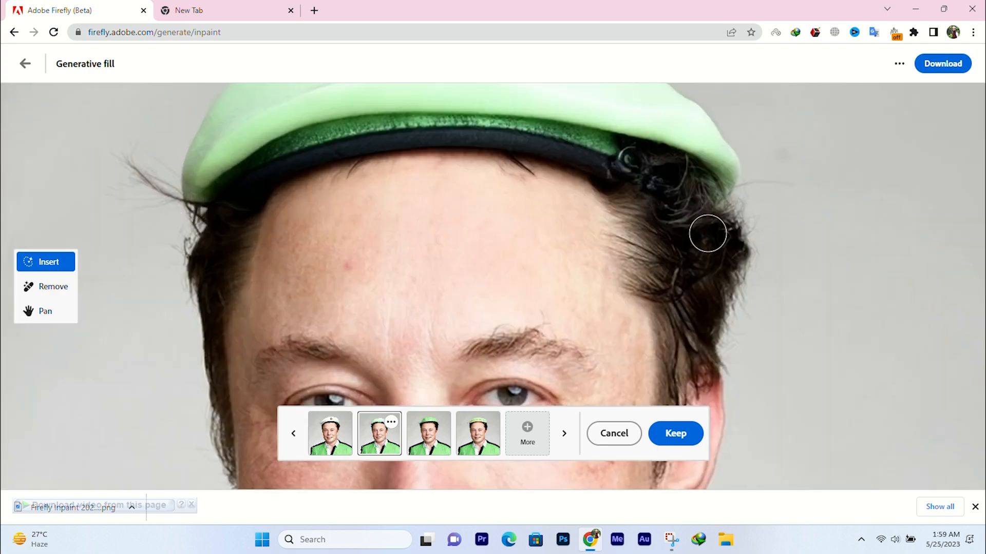
scroll(707, 233, "down", 2)
scroll(617, 236, "down", 2)
scroll(623, 241, "up", 2)
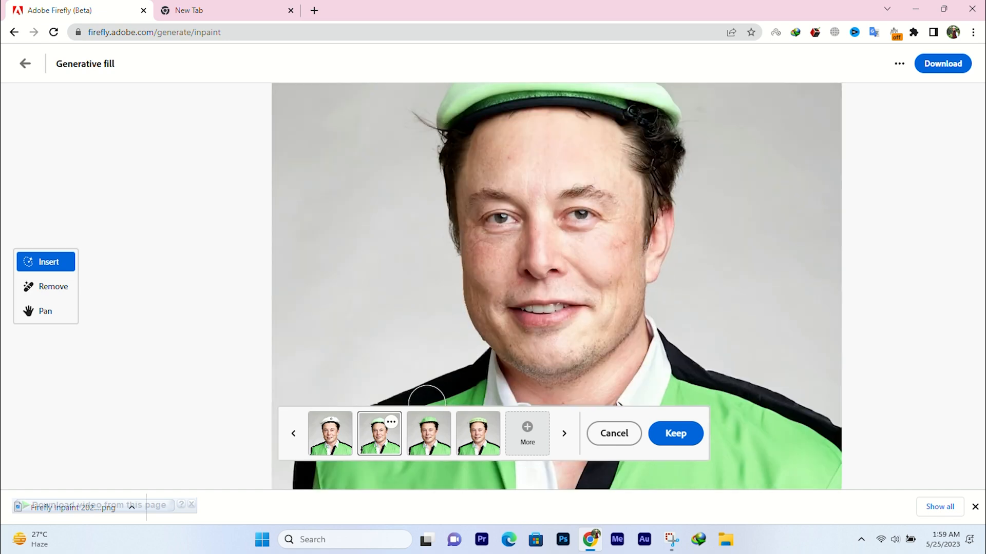
scroll(395, 292, "down", 4)
scroll(497, 331, "down", 1)
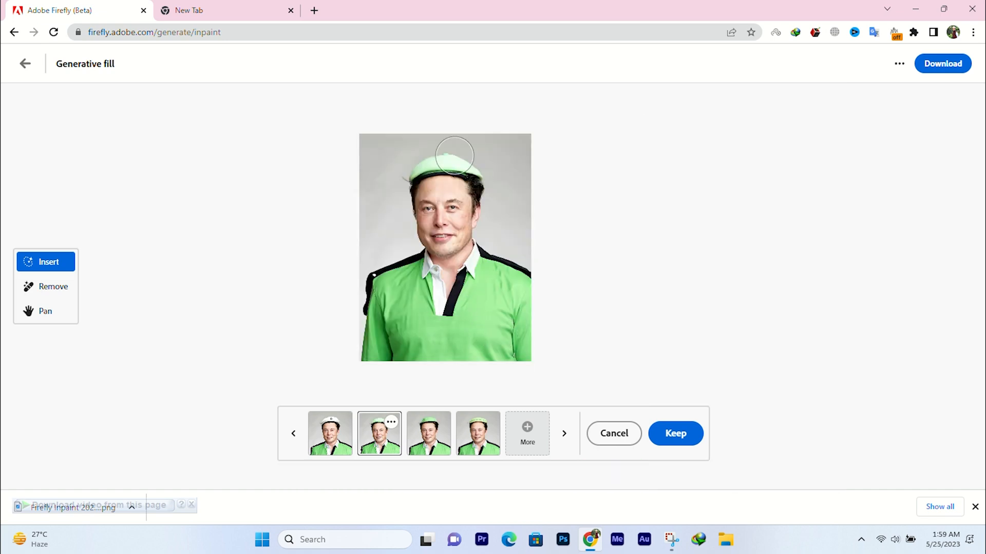
- Compare the first three cap variations, and inspect the third and fourth caps up close around the brim and hair
left_click(345, 440)
left_click(380, 438)
left_click(430, 436)
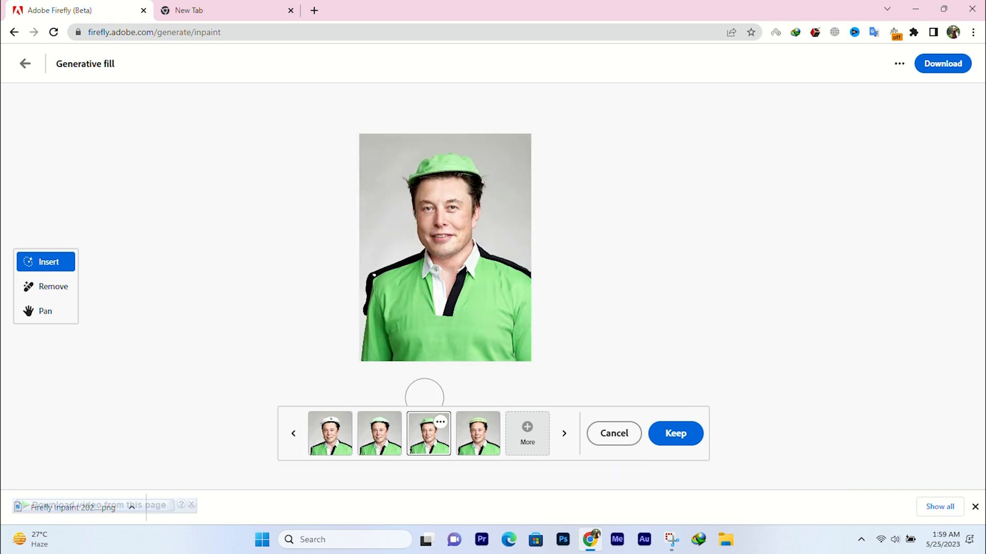
scroll(462, 205, "up", 1)
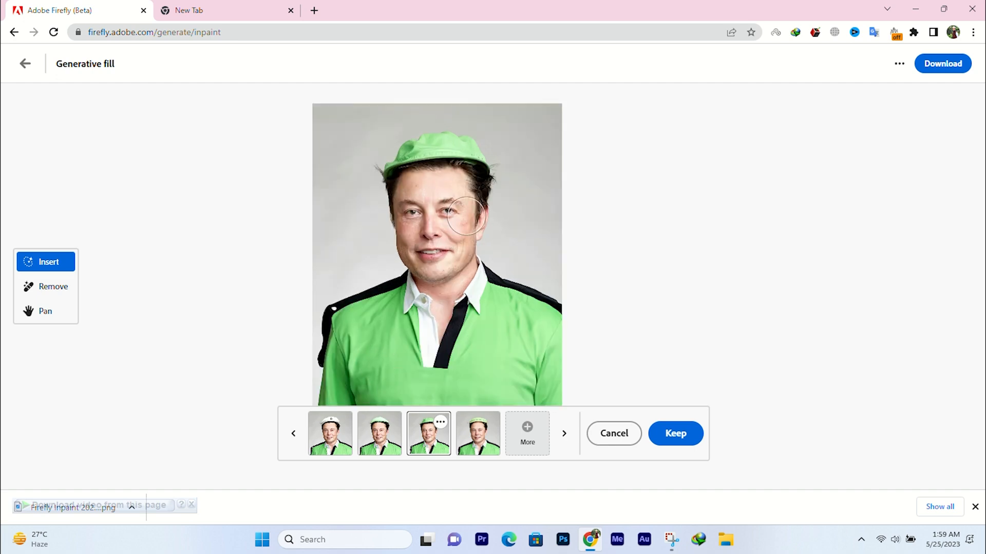
scroll(470, 225, "up", 2)
scroll(459, 196, "down", 1)
scroll(467, 150, "up", 3)
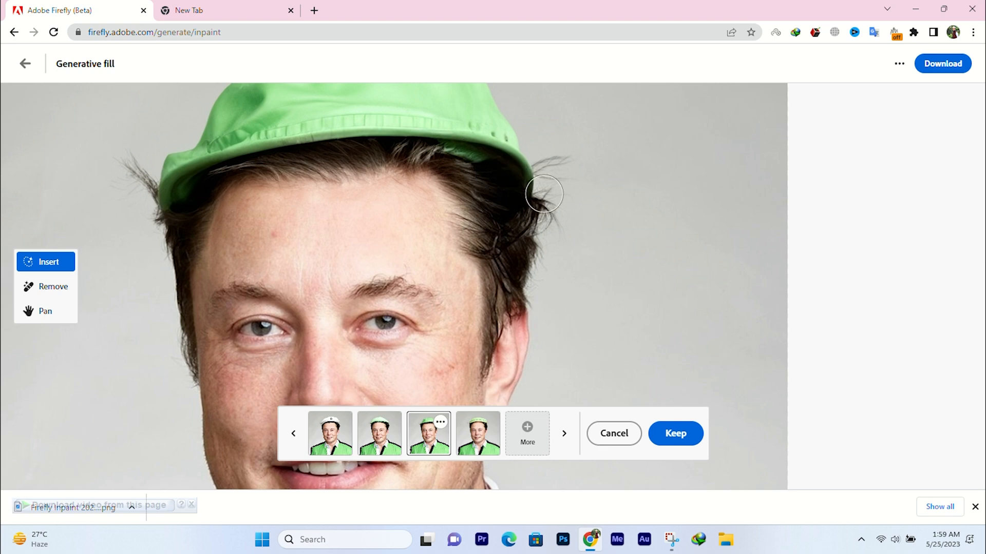
left_click(477, 438)
scroll(441, 268, "down", 4)
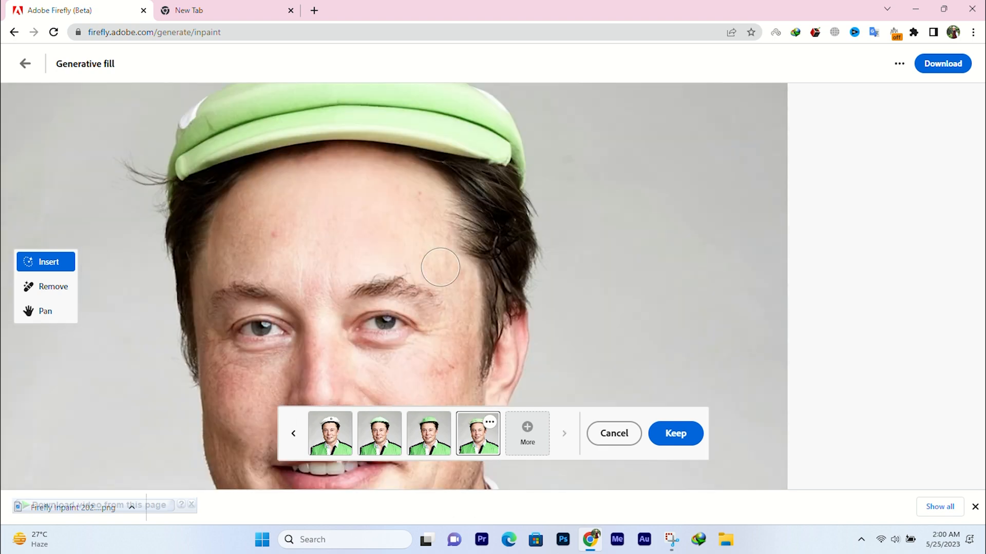
scroll(363, 263, "down", 2)
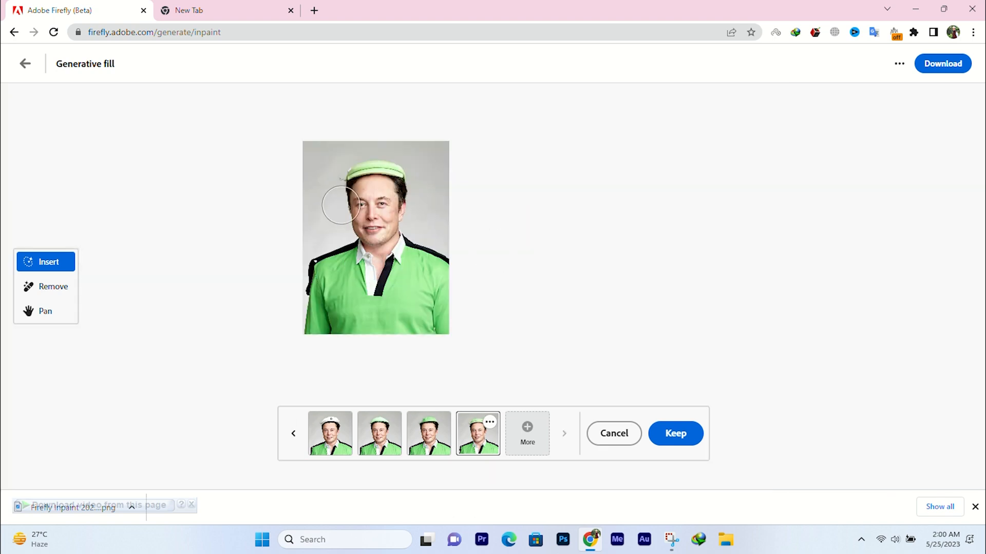
- Select the third cap variation, the green cap with the stitched brim, and download the image
scroll(342, 203, "up", 1)
left_click(441, 440)
left_click(378, 431)
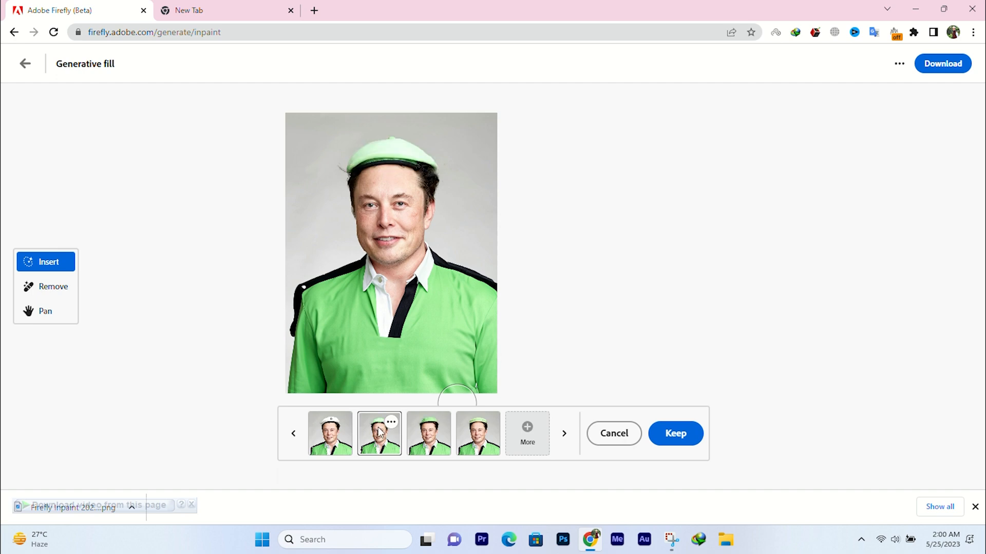
left_click(428, 434)
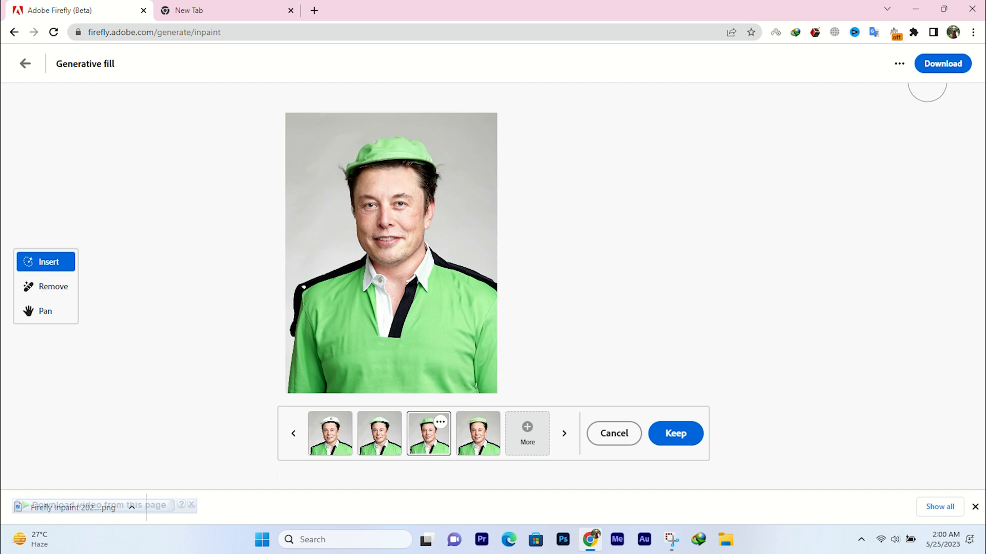
left_click(960, 72)
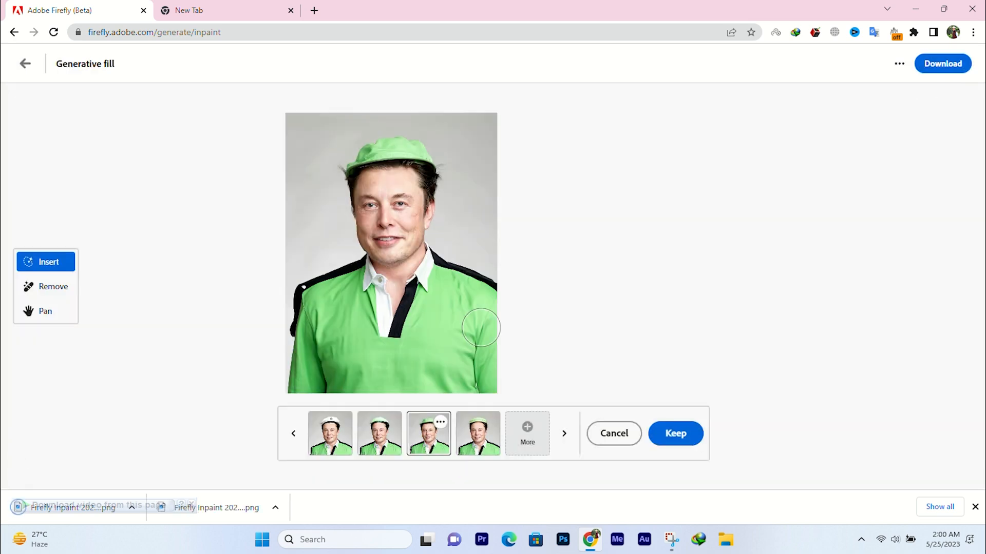
- Discard the cap variations and generate long hair in the same masked area on top of the head
scroll(361, 215, "up", 3)
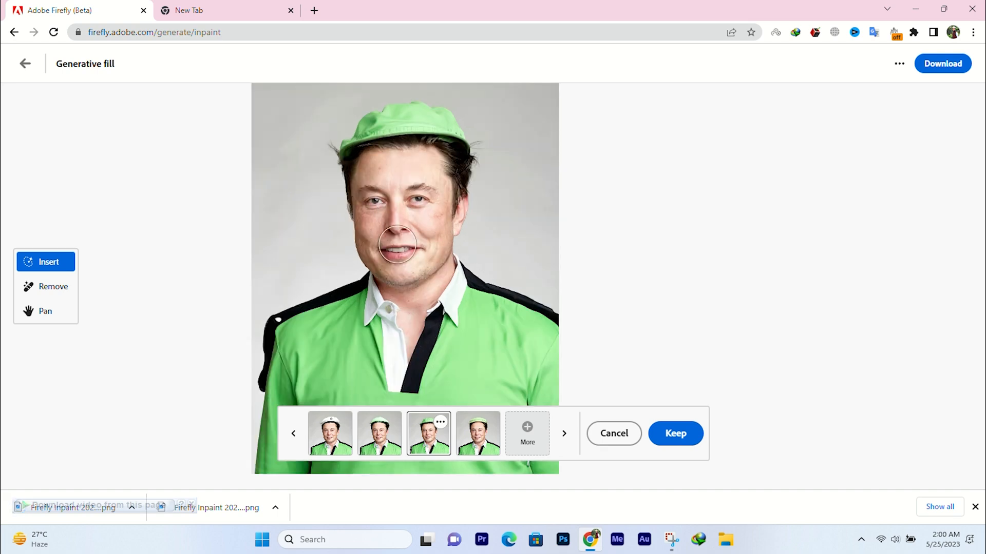
left_click(614, 439)
left_click_drag(316, 445, 211, 447)
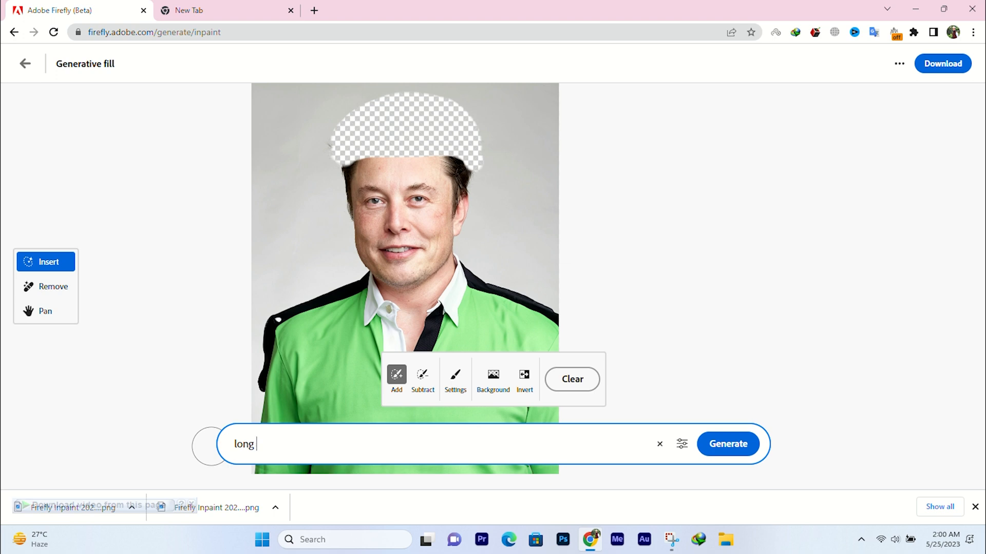
left_click(682, 444)
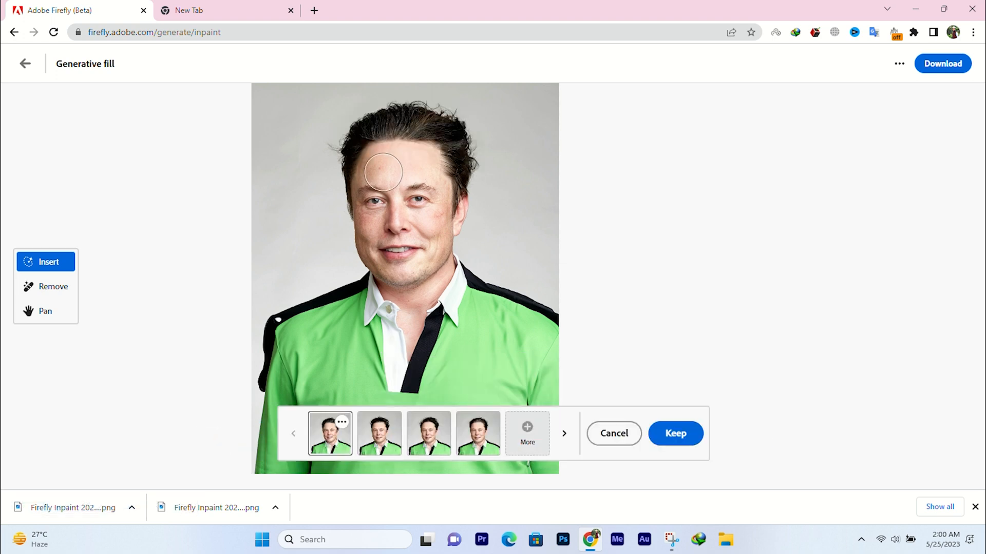
- Compare the four long-hair variations on the portrait one after another, ending on the first
scroll(383, 173, "up", 1)
left_click(380, 433)
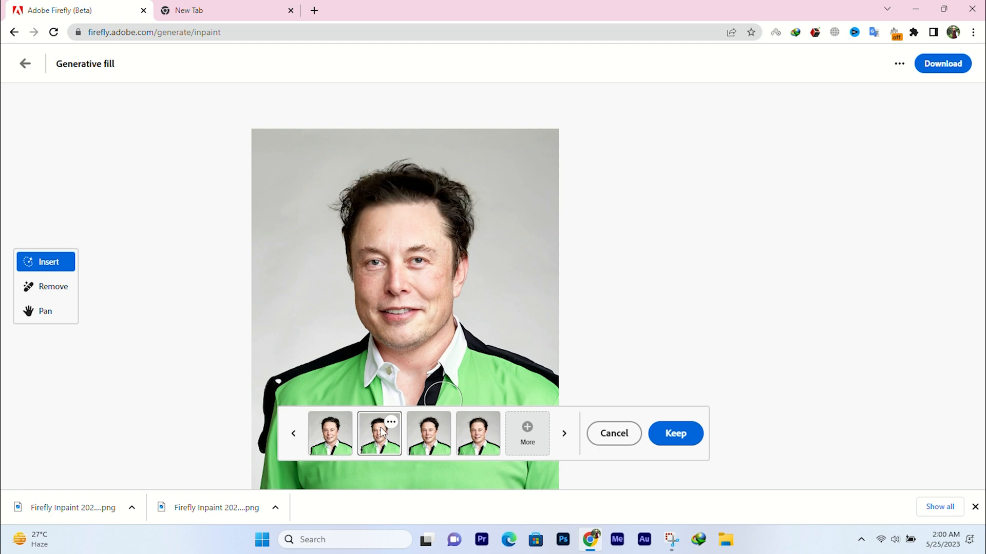
left_click(413, 429)
left_click(477, 439)
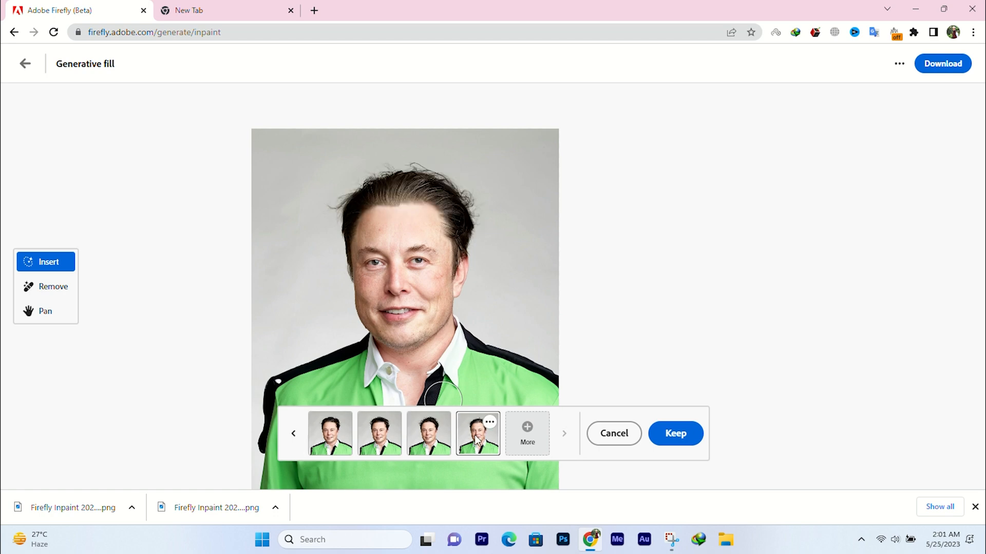
left_click(420, 446)
left_click(380, 445)
left_click(331, 437)
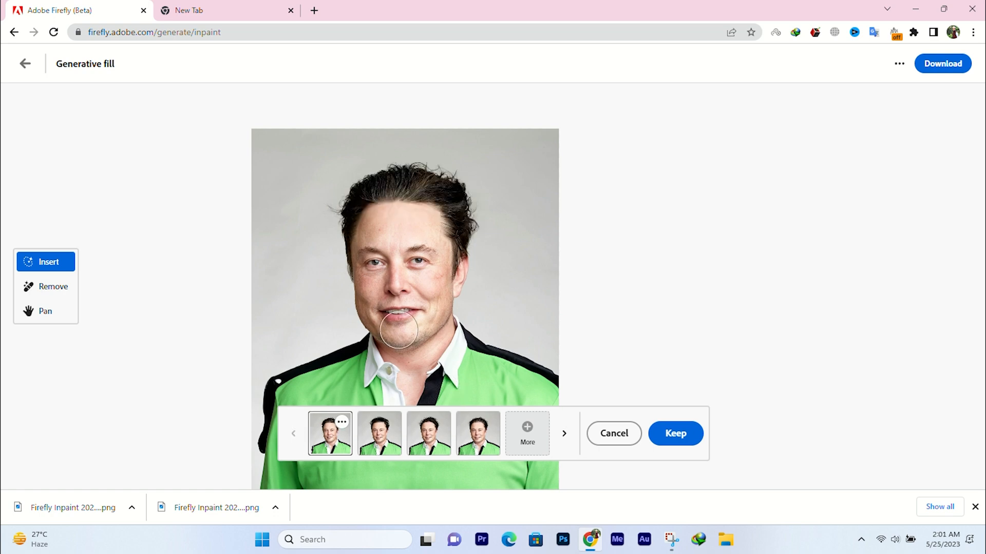
- Inspect the first three long-hair variations up close around the hairline and the top of the head
scroll(434, 204, "up", 5)
scroll(433, 204, "down", 2)
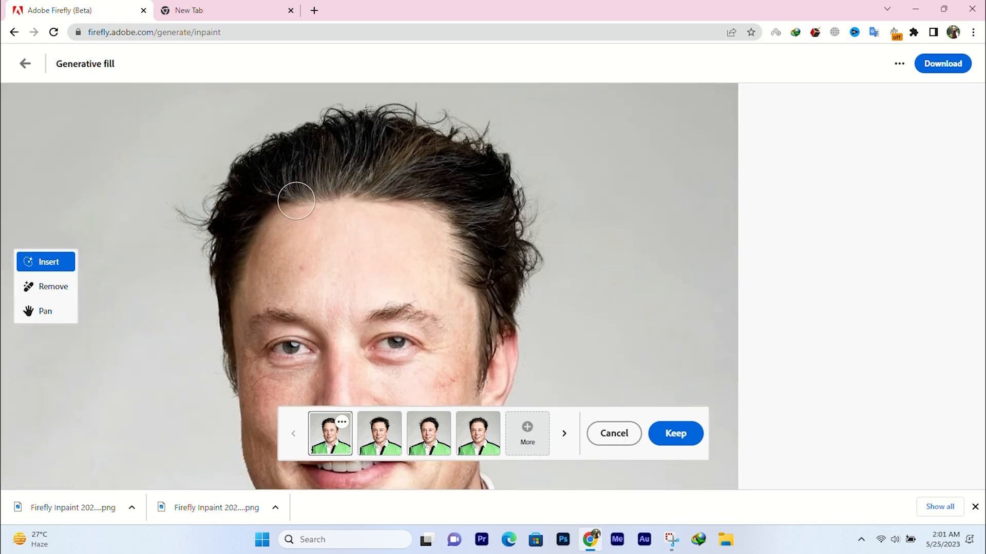
left_click(377, 440)
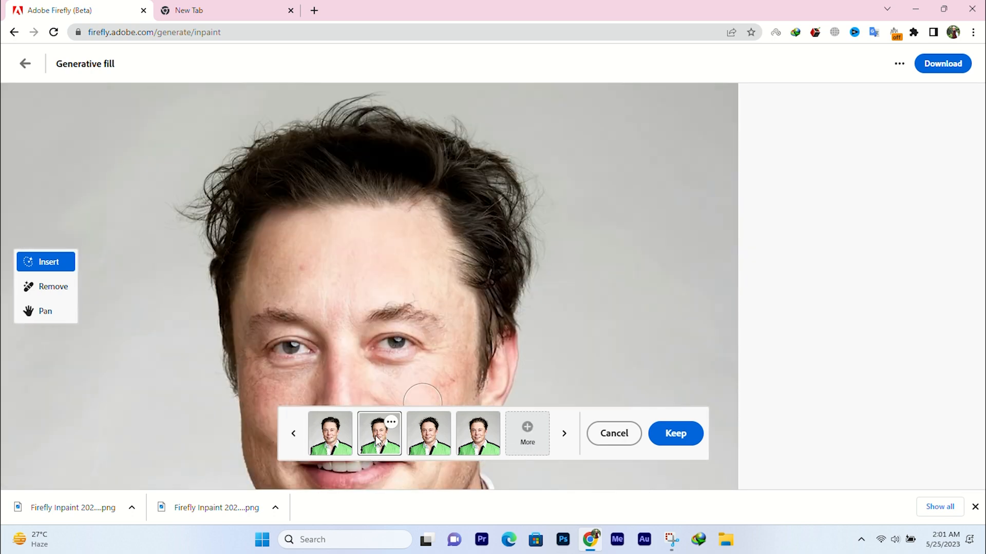
scroll(320, 259, "down", 3)
scroll(345, 255, "up", 4)
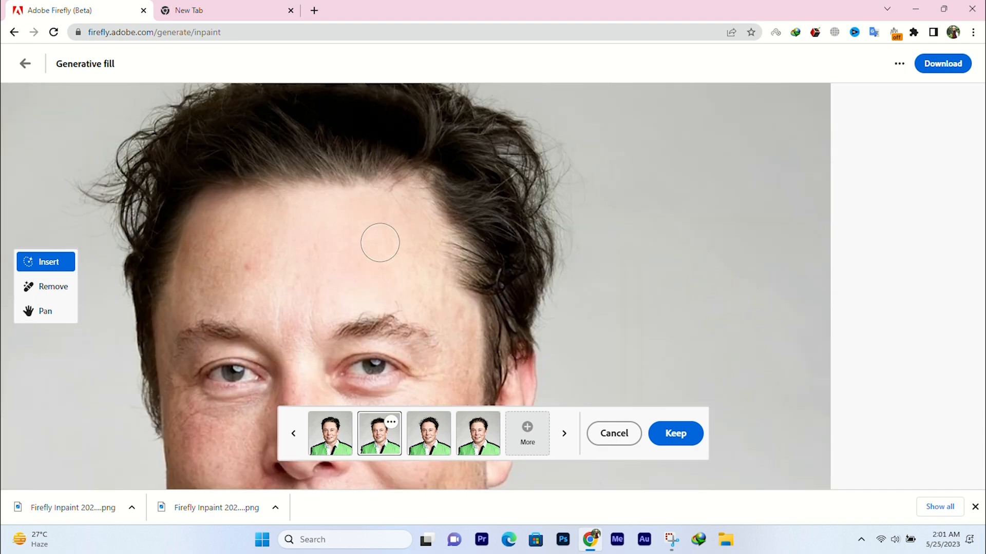
scroll(356, 224, "down", 1)
left_click(426, 440)
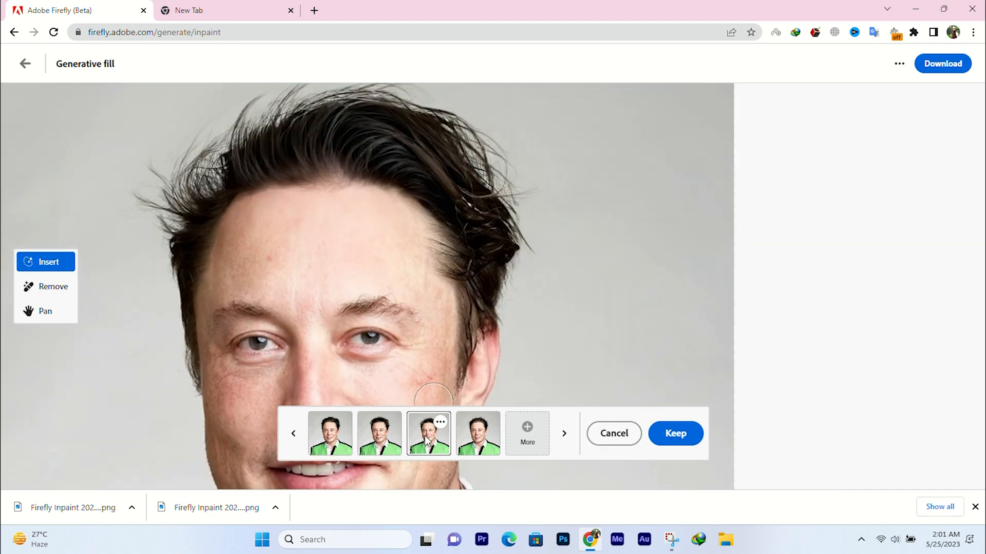
- Examine the fourth long-hair variation, viewing the slicked-back hair together with the whole portrait
left_click(470, 436)
scroll(365, 218, "down", 3)
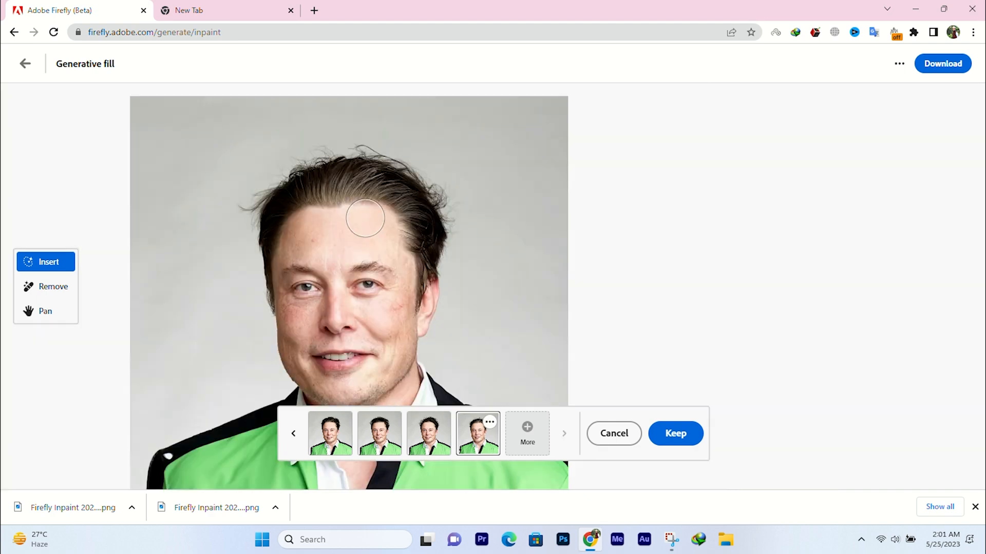
scroll(365, 219, "down", 3)
scroll(382, 238, "up", 2)
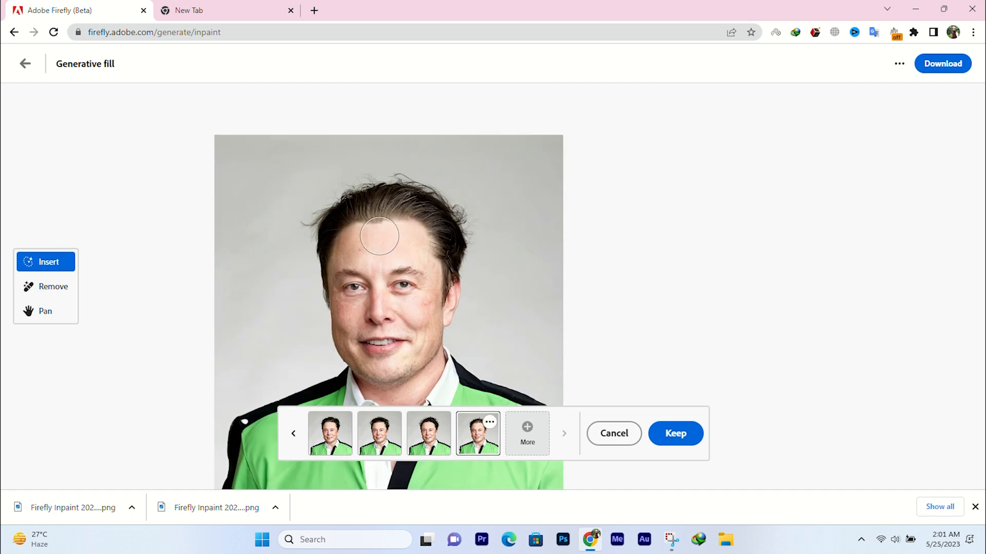
scroll(412, 269, "down", 1)
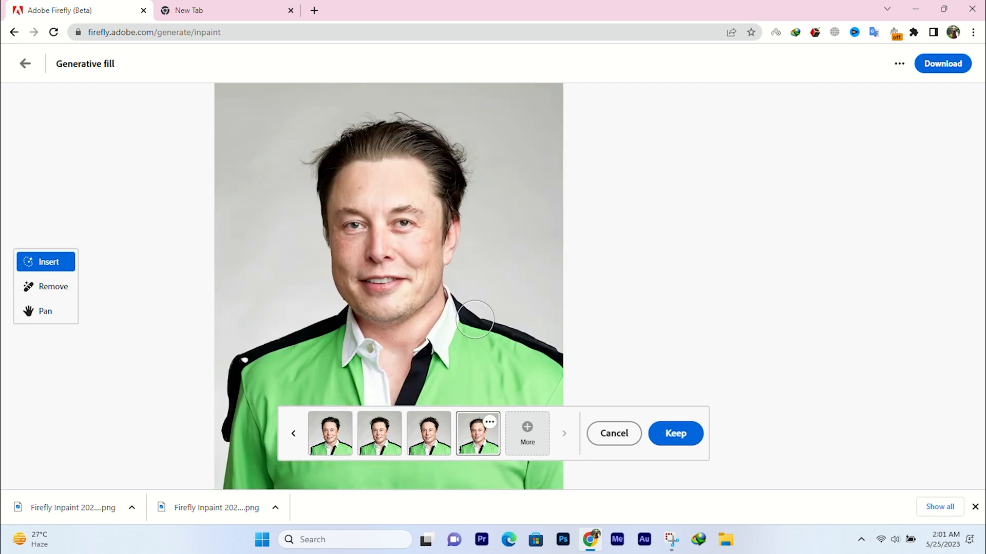
- Discard the long-hair variations and generate white hair in the same masked area on top of the head
left_click(615, 441)
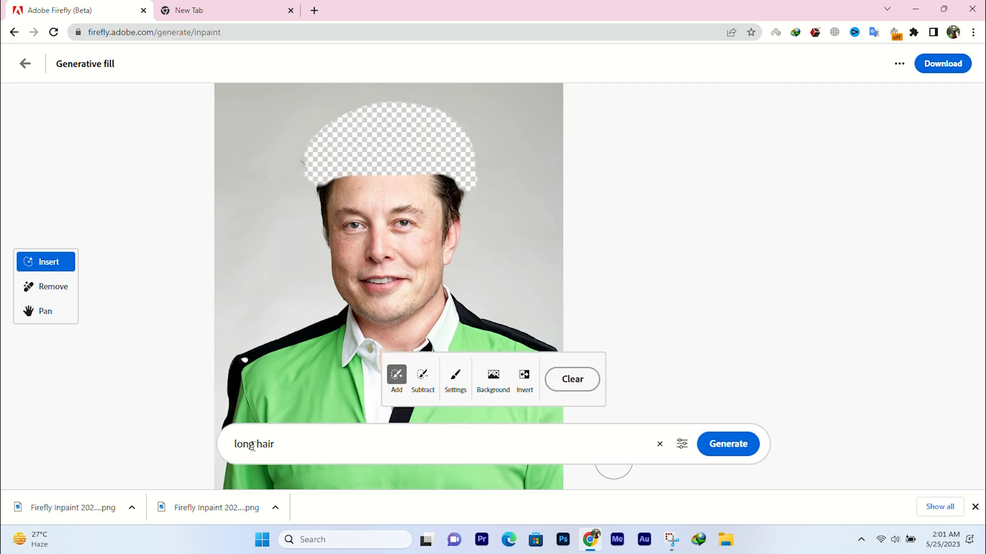
left_click_drag(252, 446, 227, 451)
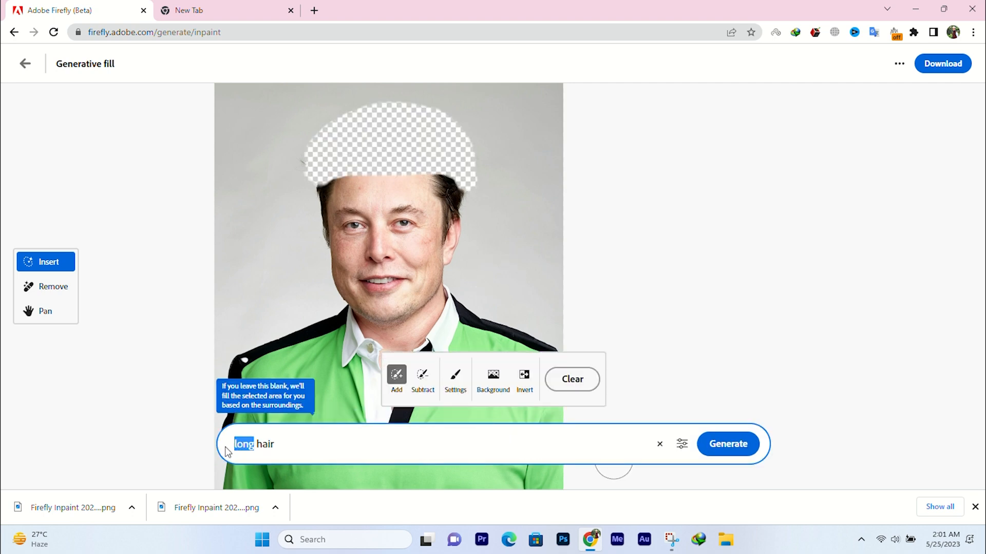
key("Return")
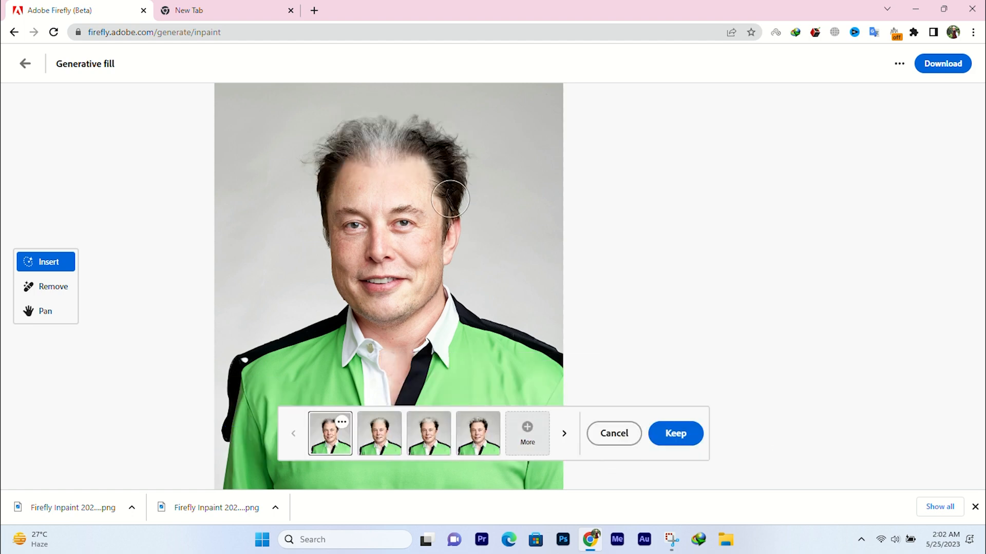
- Inspect the first two white-hair variations up close and in full view, and bring up the third for comparison
scroll(432, 192, "up", 3)
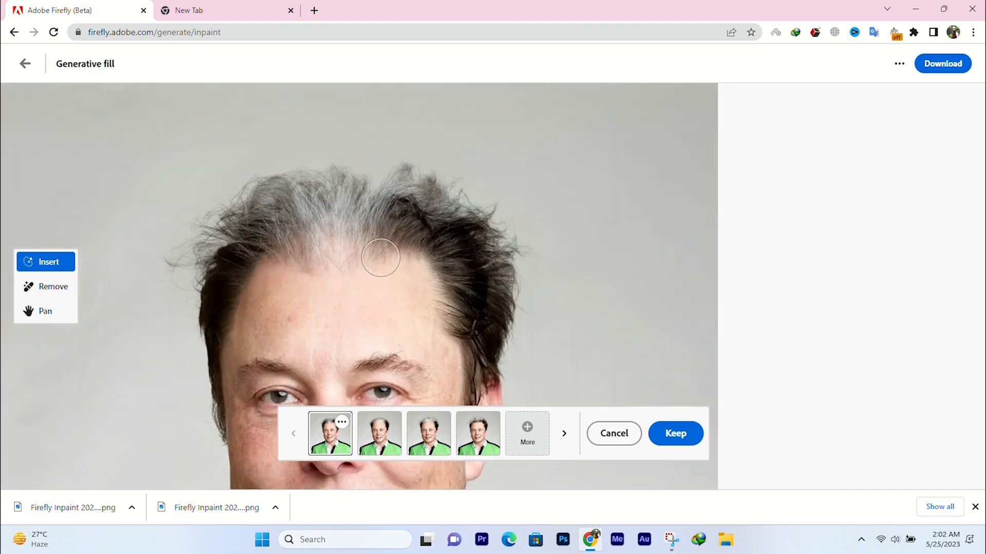
left_click(375, 445)
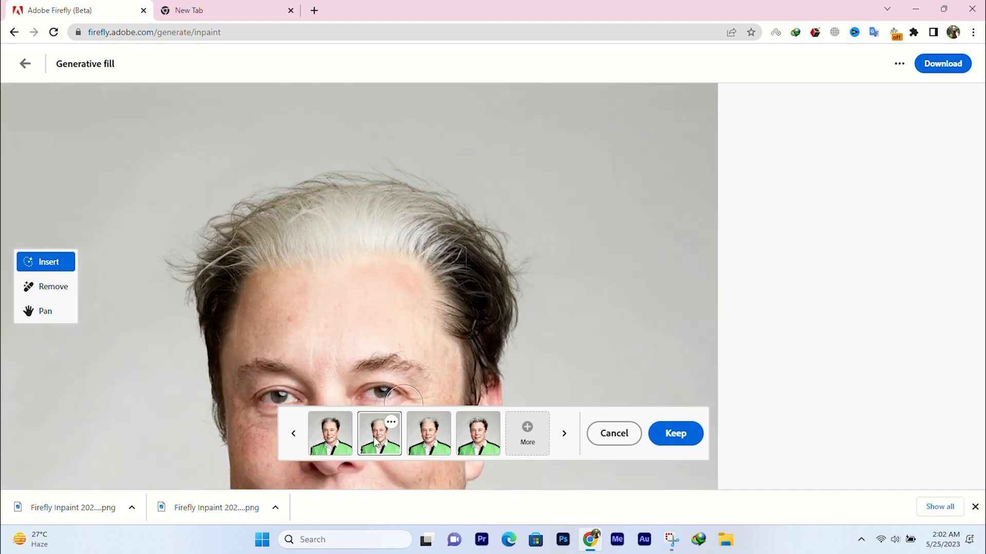
scroll(413, 261, "down", 5)
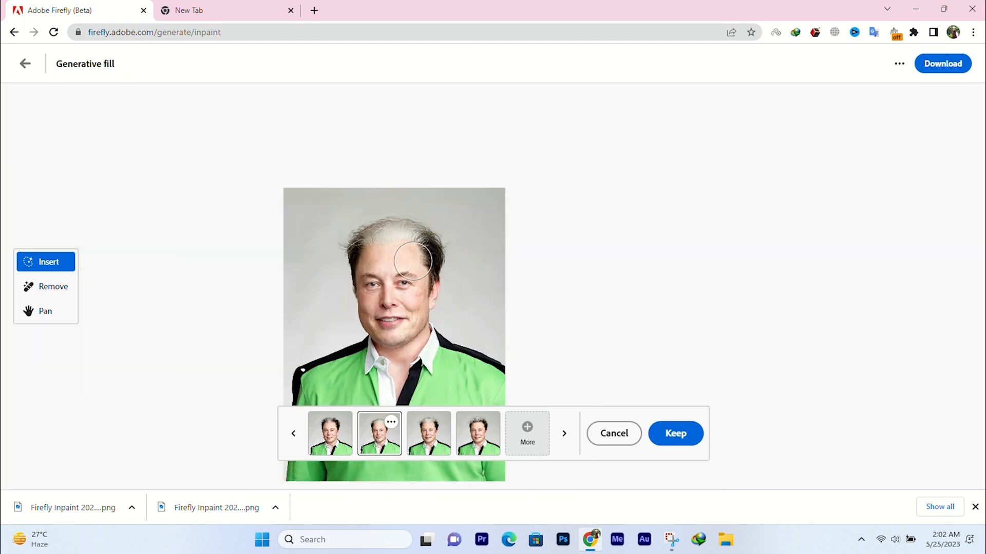
scroll(413, 261, "up", 5)
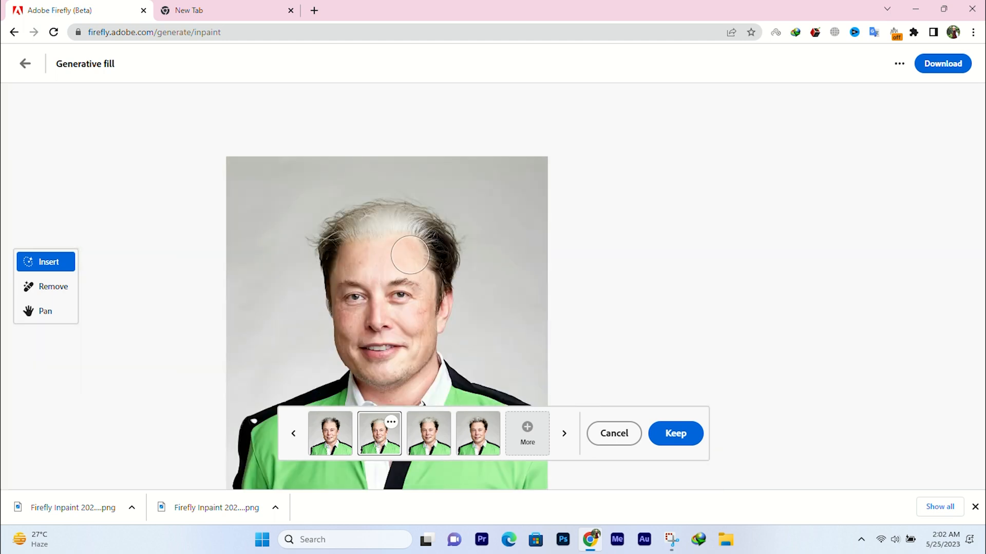
scroll(347, 217, "down", 4)
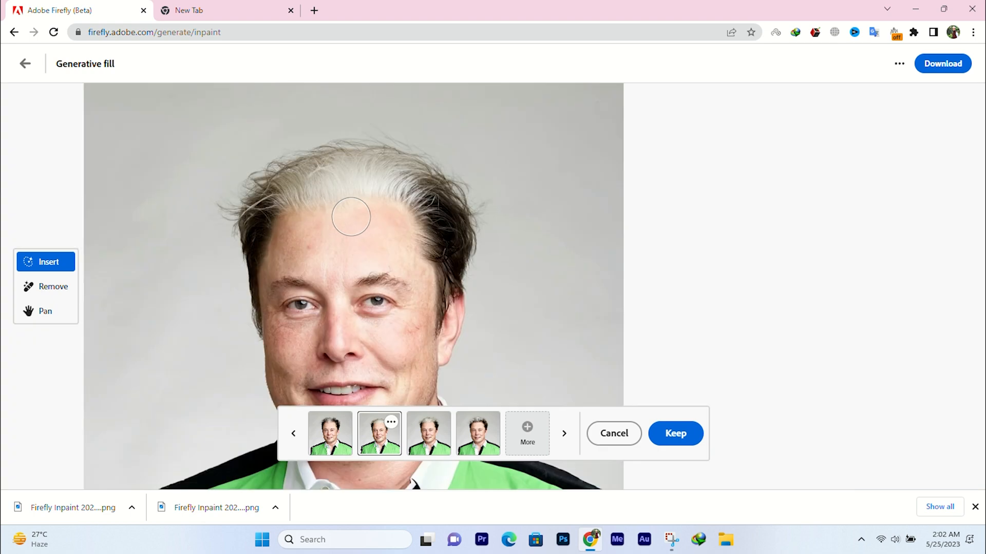
scroll(392, 255, "down", 2)
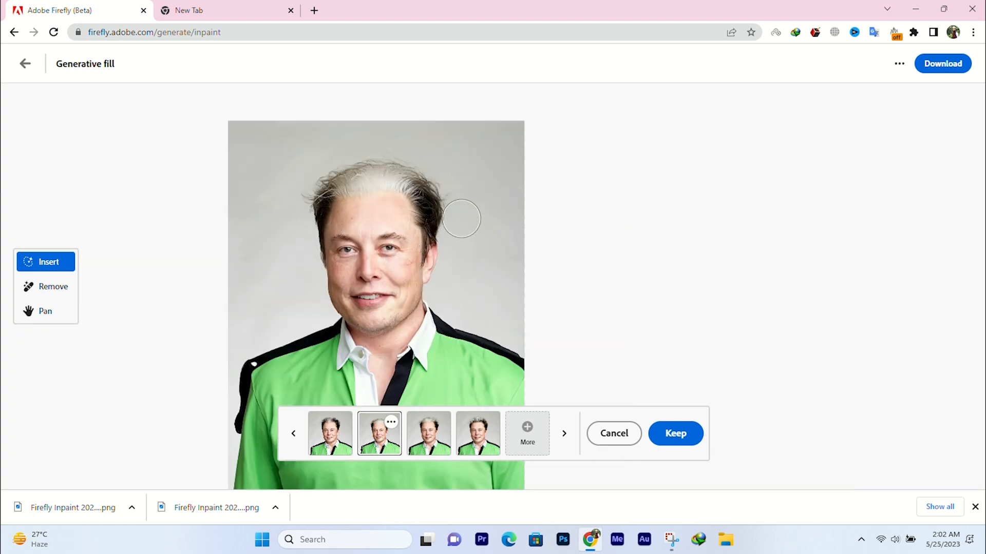
left_click(433, 435)
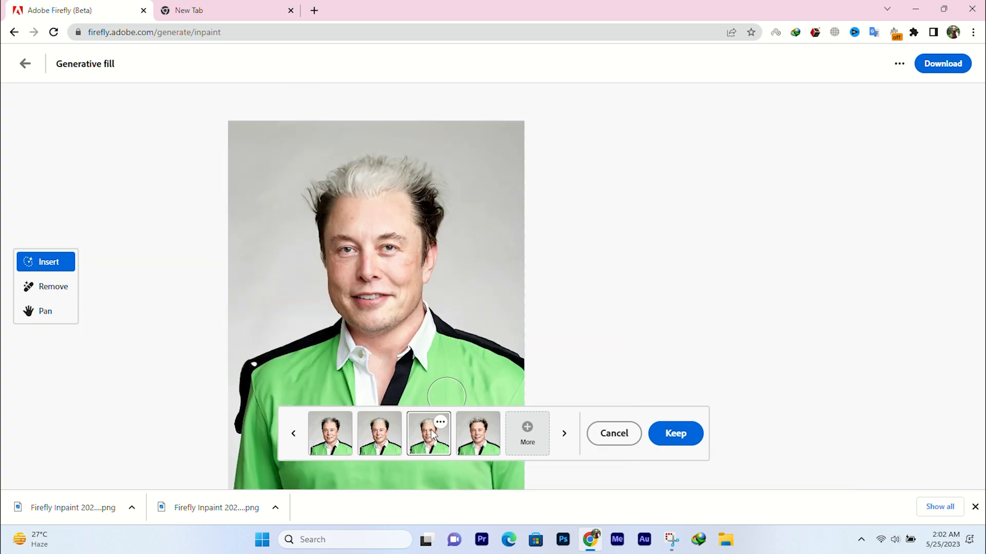
- Select the fourth white-hair variation and download the image
left_click(477, 444)
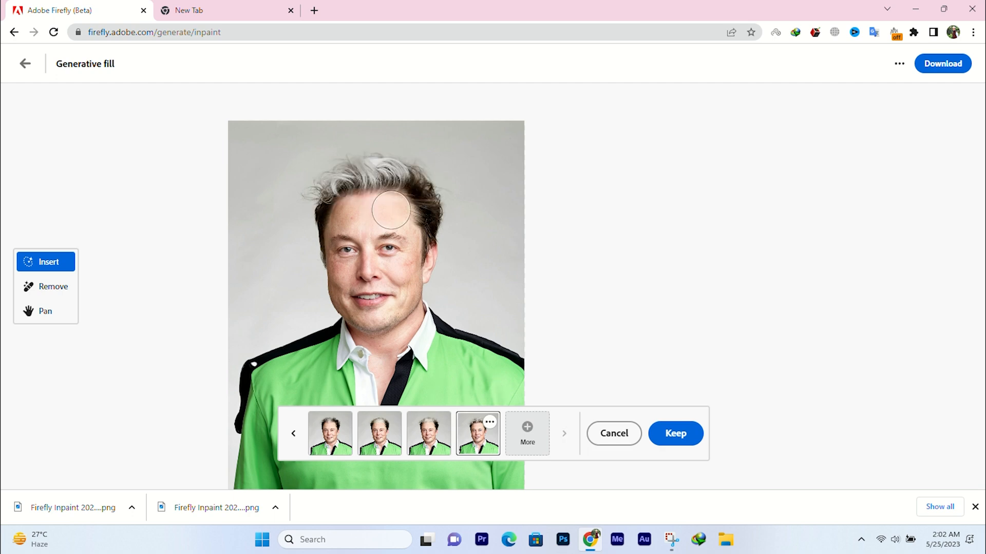
scroll(391, 210, "up", 5)
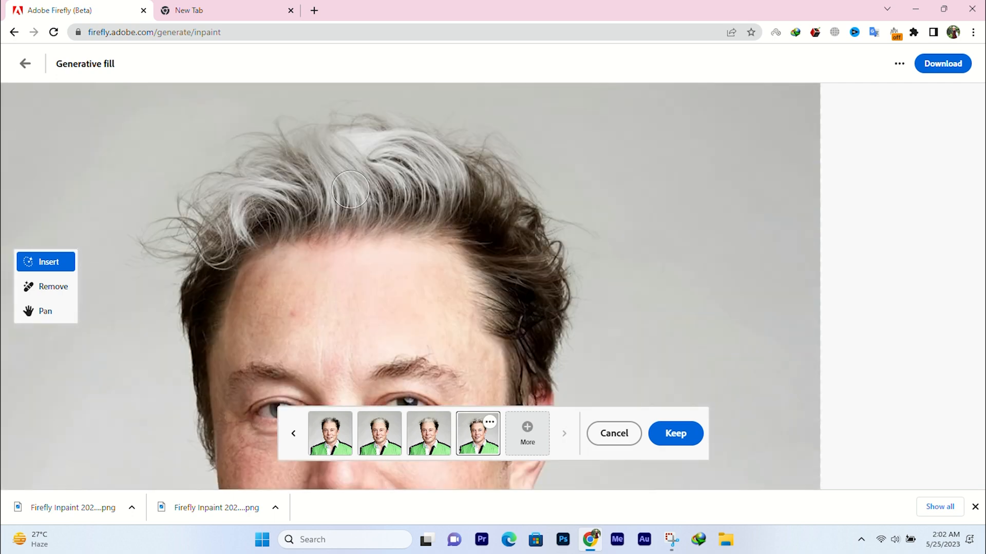
scroll(506, 216, "down", 5)
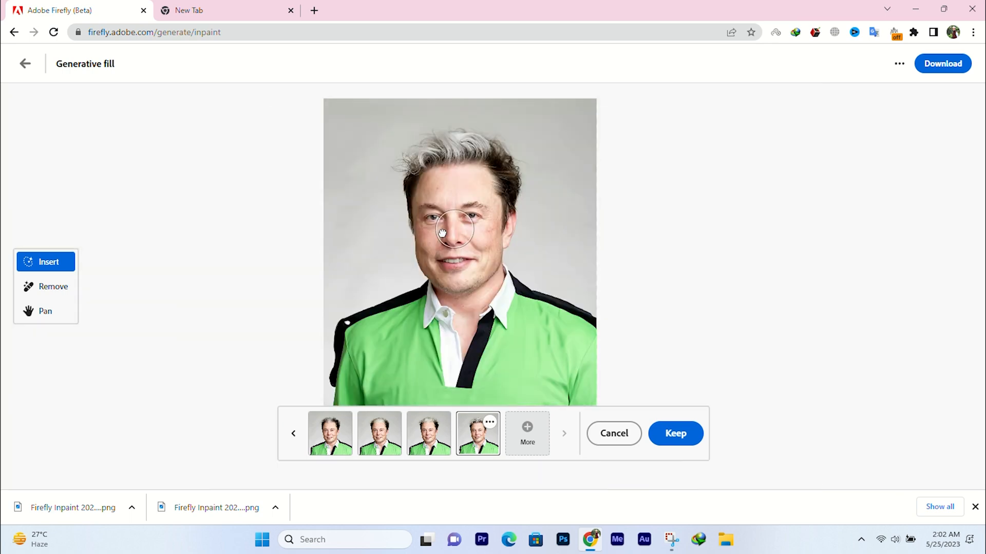
scroll(338, 235, "down", 2)
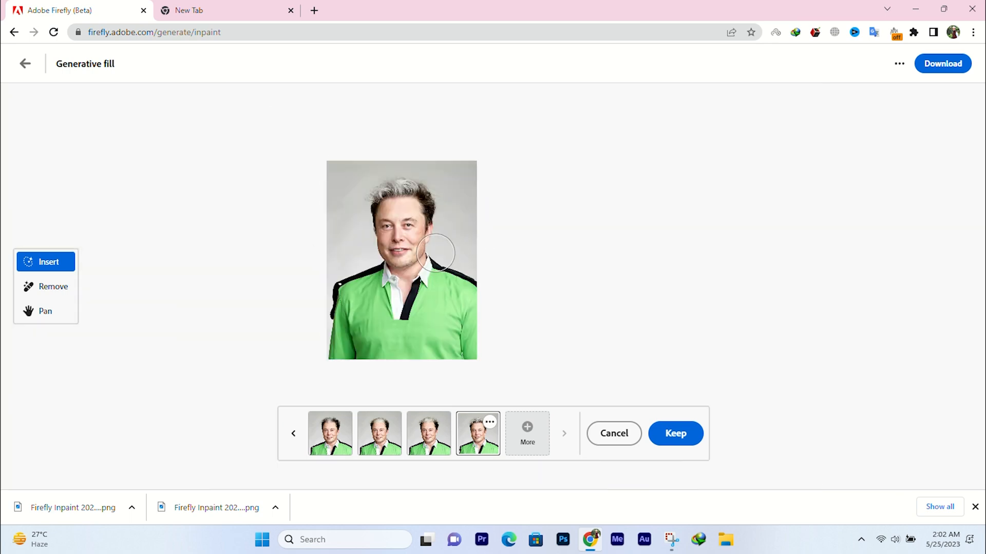
scroll(418, 239, "up", 3)
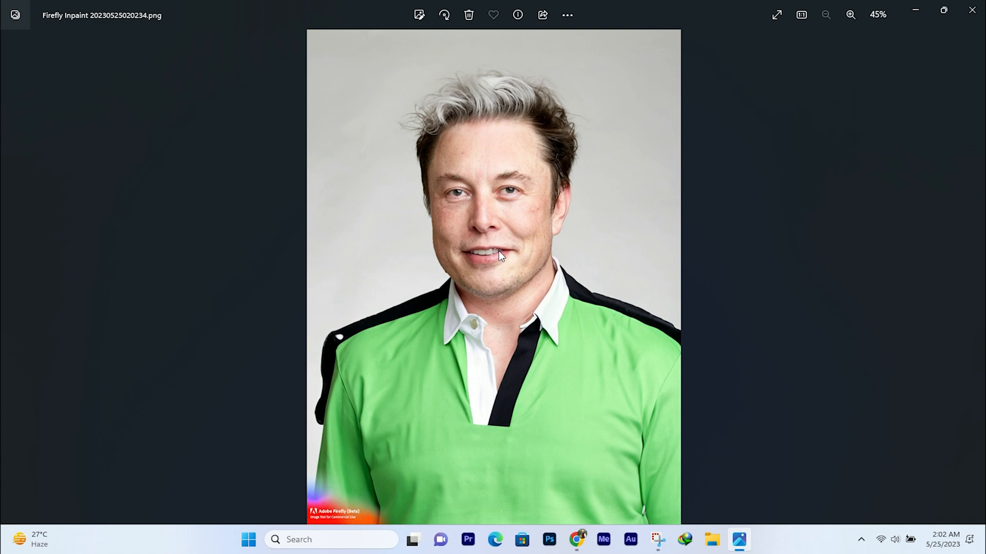
- Examine the downloaded white-hair portrait in the photo viewer, checking the hair strands, hairline and face up close
scroll(498, 251, "up", 5)
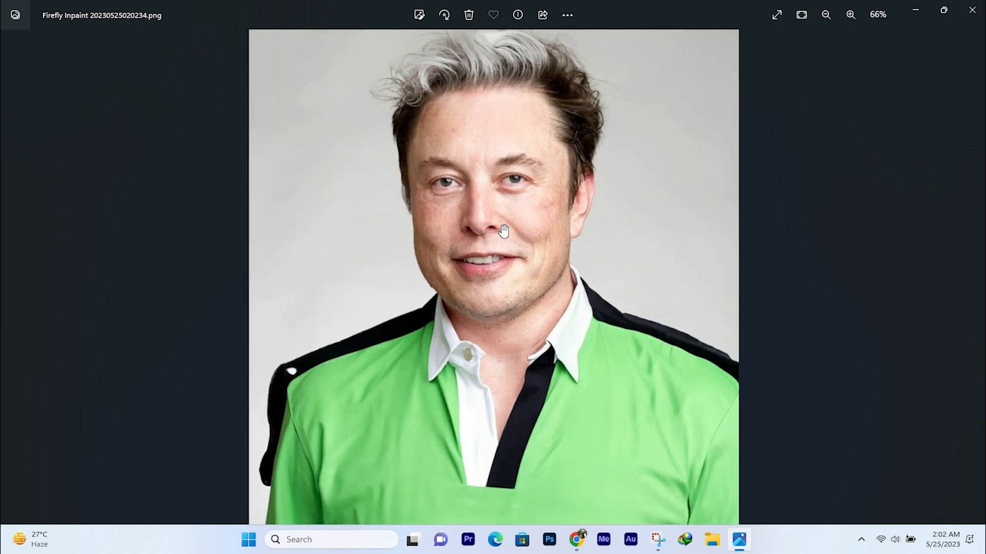
scroll(523, 223, "up", 6)
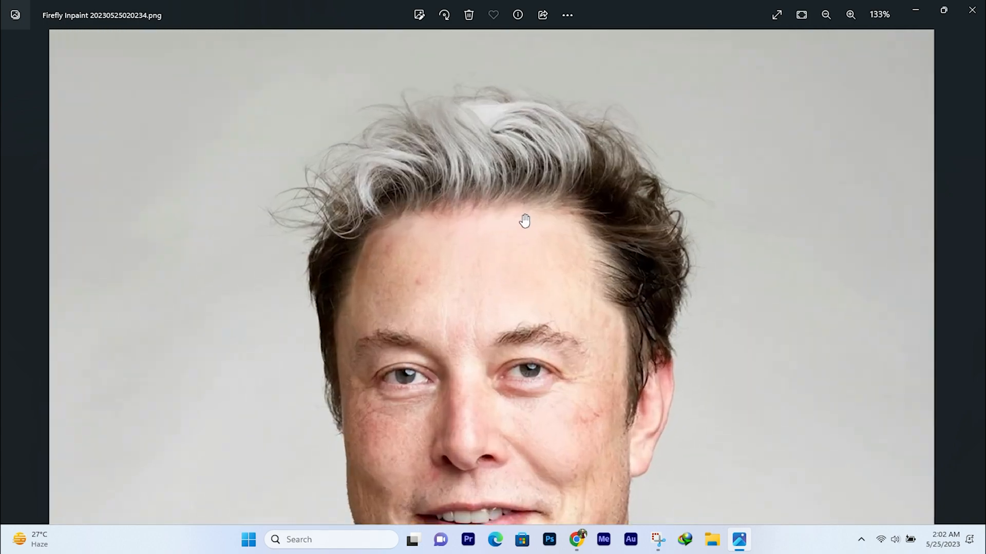
scroll(454, 238, "up", 4)
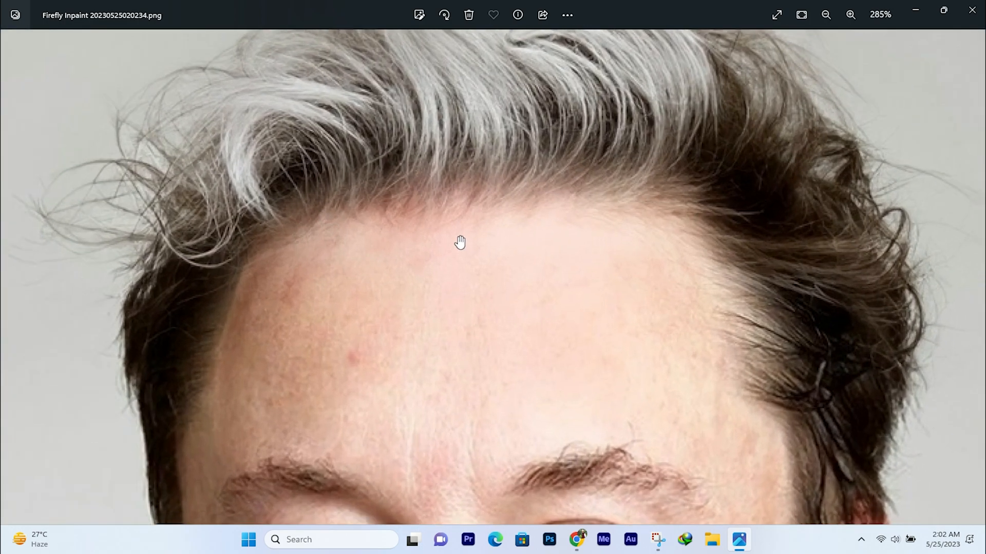
scroll(462, 229, "down", 15)
scroll(493, 220, "up", 10)
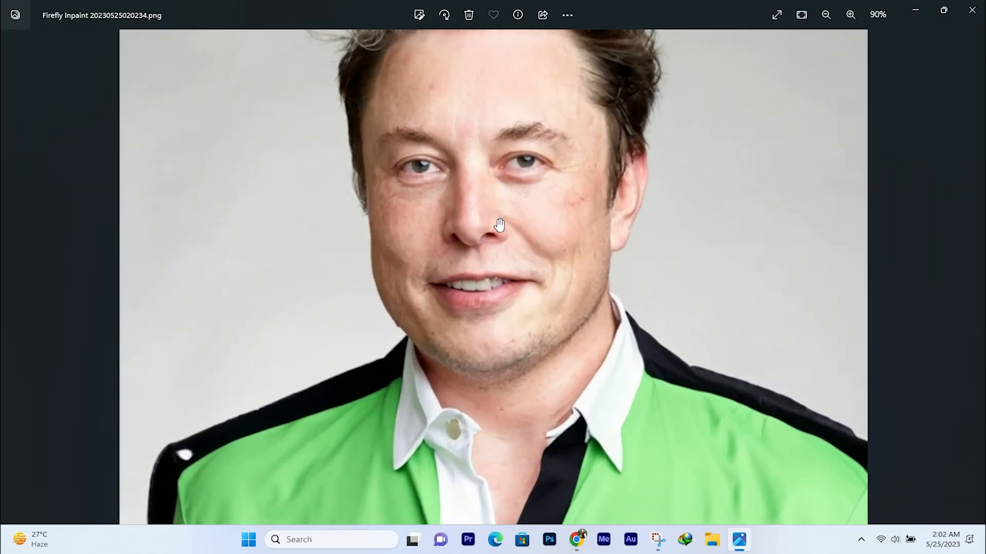
scroll(506, 208, "down", 8)
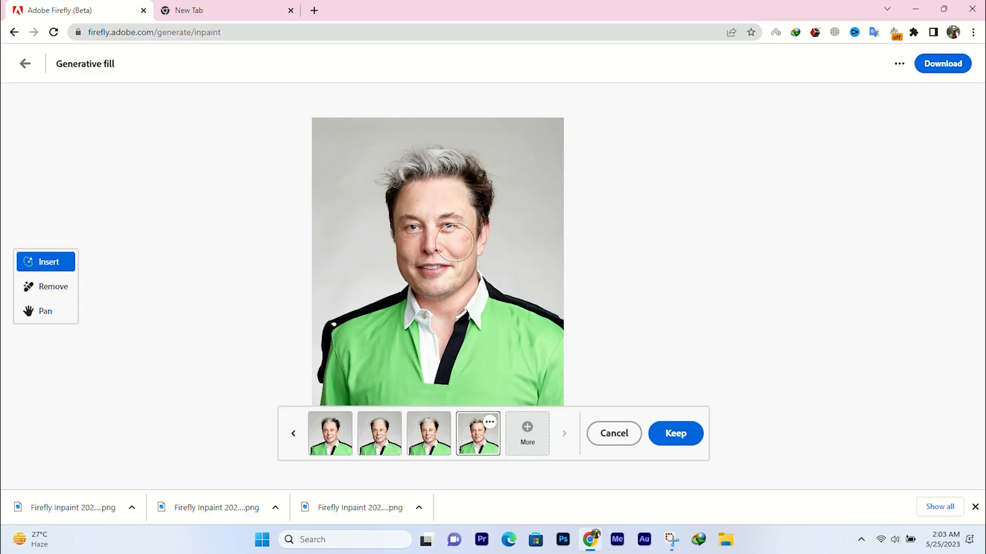
- Discard the white-hair variations and mask the beard area along both cheeks, the jaw, the chin and the upper neck
scroll(455, 240, "up", 2)
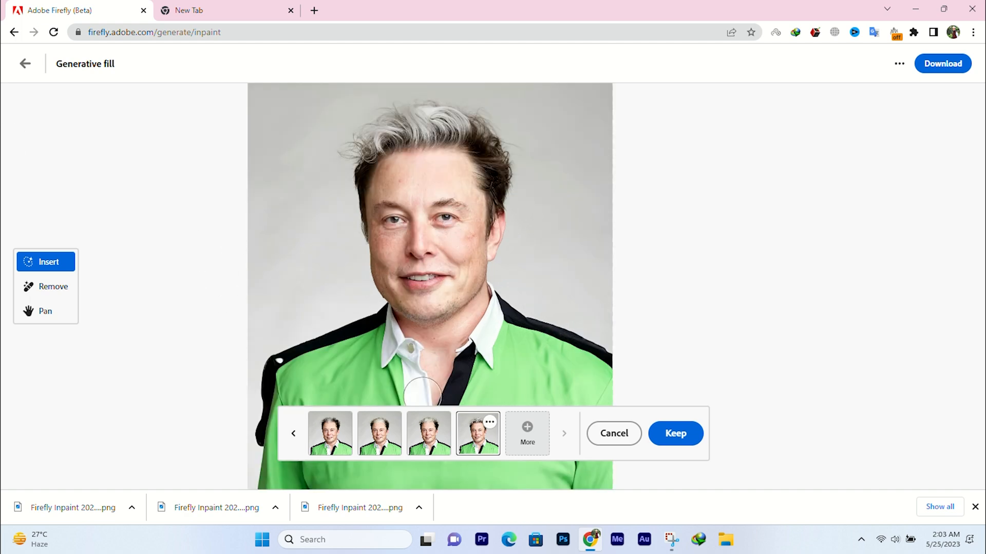
scroll(481, 261, "up", 5)
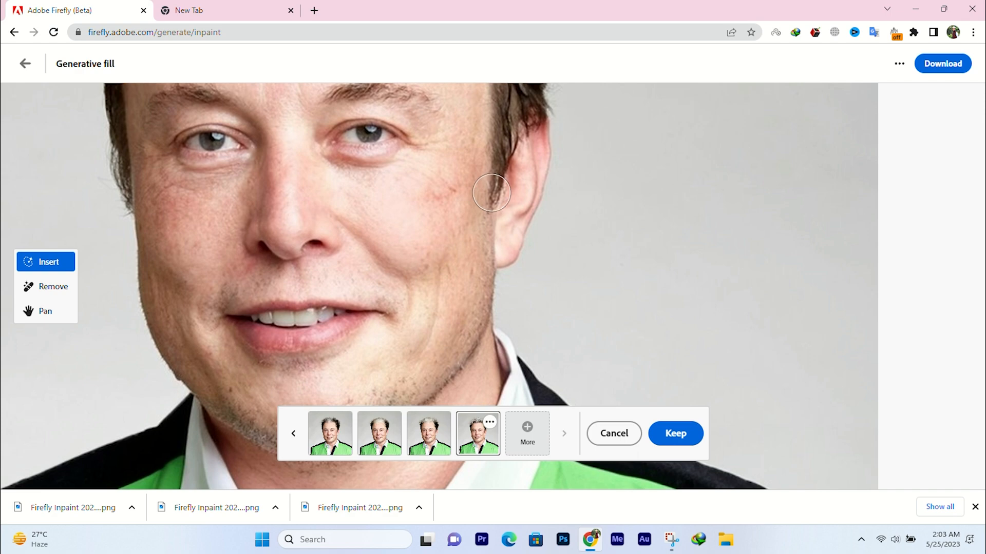
left_click(604, 437)
scroll(574, 306, "down", 5)
scroll(570, 308, "up", 5)
left_click_drag(516, 144, 254, 308)
scroll(216, 303, "down", 3)
mouse_move(179, 223)
left_mouse_down()
mouse_move(319, 289)
mouse_move(201, 287)
left_mouse_up()
scroll(200, 277, "up", 5)
left_click(322, 337)
scroll(272, 275, "down", 4)
scroll(429, 220, "up", 4)
scroll(452, 216, "down", 6)
- Trim the beard mask around the mouth with the Subtract brush
left_click(422, 378)
scroll(415, 257, "up", 5)
scroll(341, 298, "down", 5)
- Replace the prompt with "long beard" and generate the fill for the masked head and beard areas
left_click(224, 459)
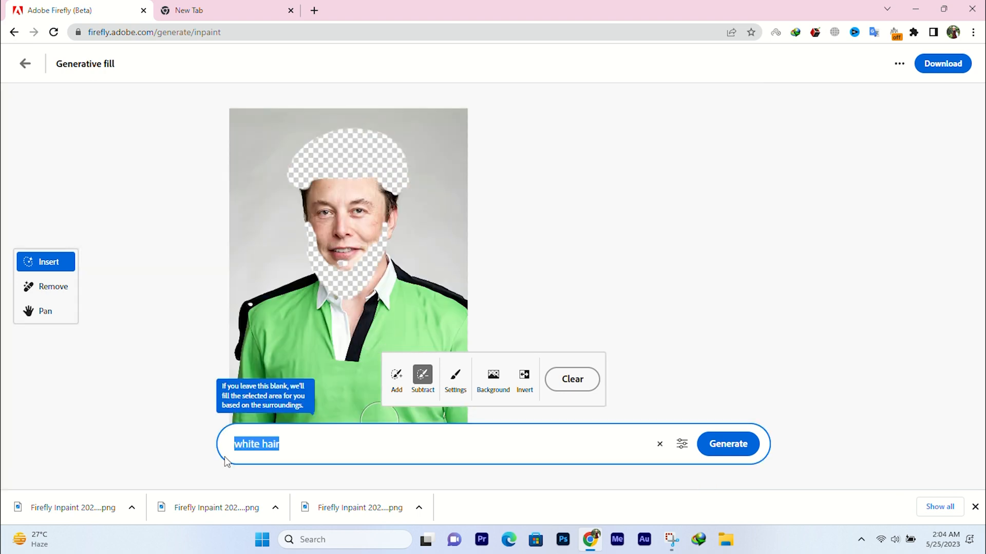
type("long beard")
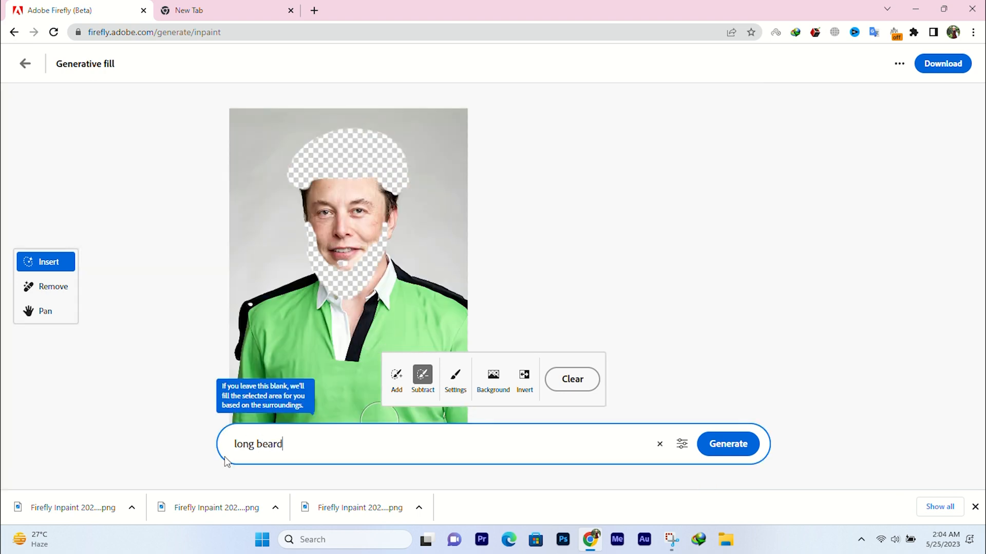
key("Return")
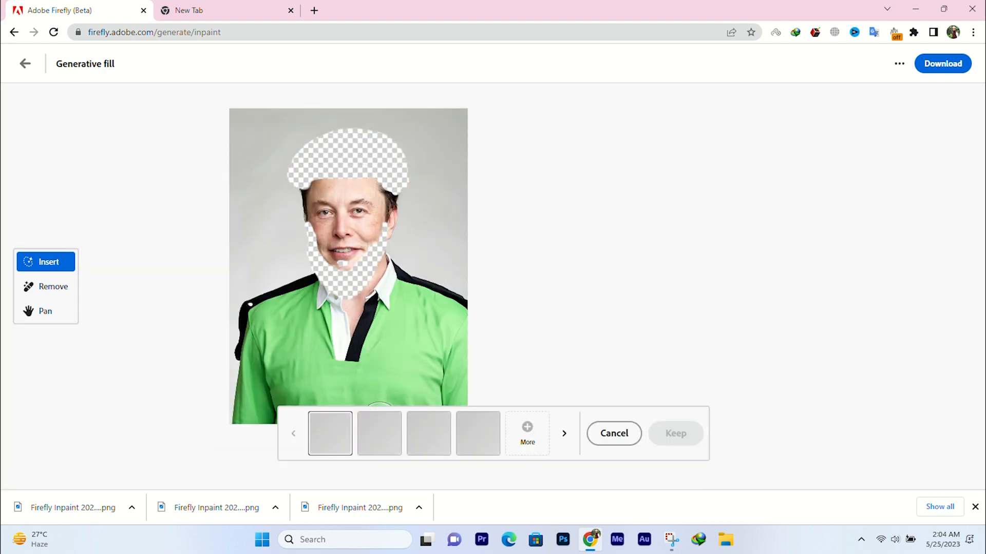
- Compare the first three long-beard variations, examining the beard edges, chin and hair up close
scroll(321, 359, "up", 5)
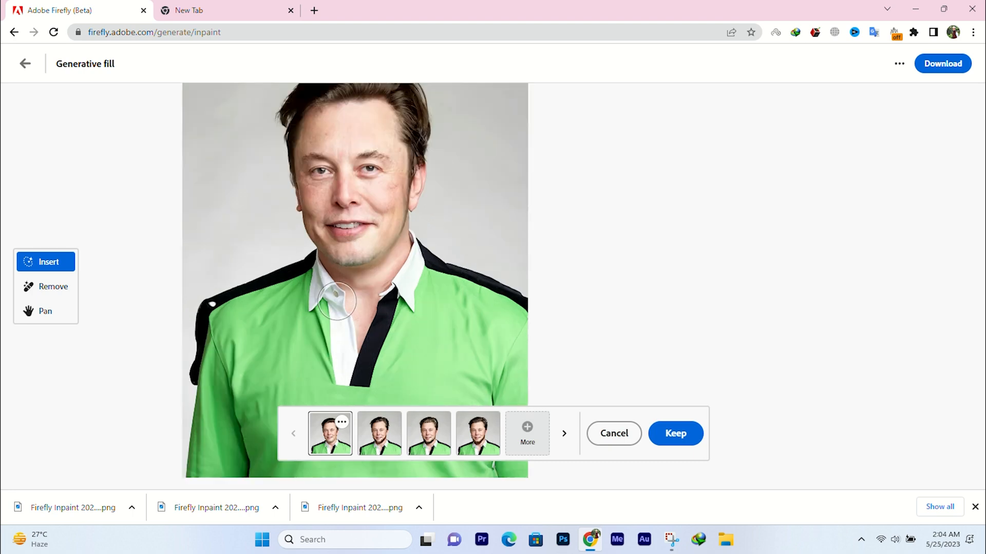
scroll(440, 345, "down", 4)
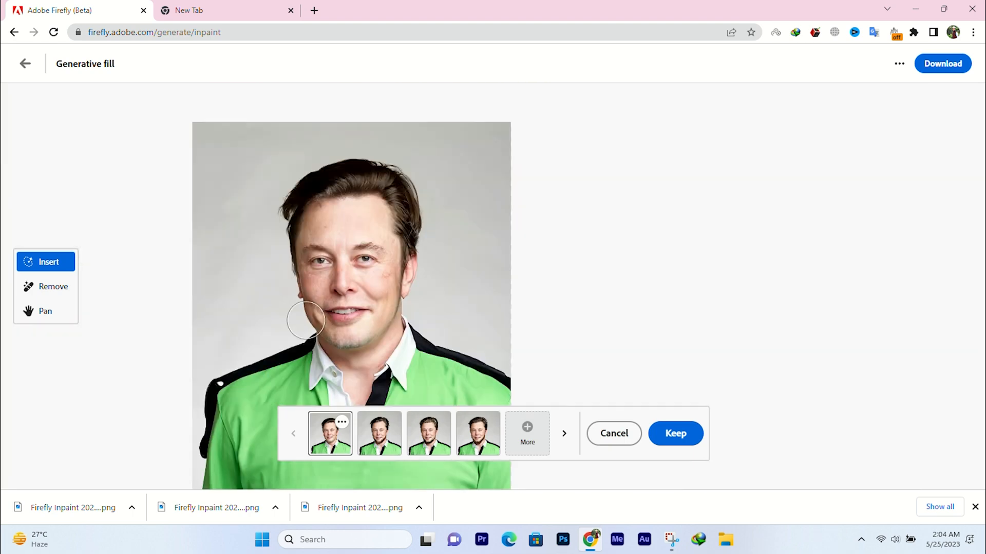
left_click(375, 435)
scroll(311, 342, "up", 4)
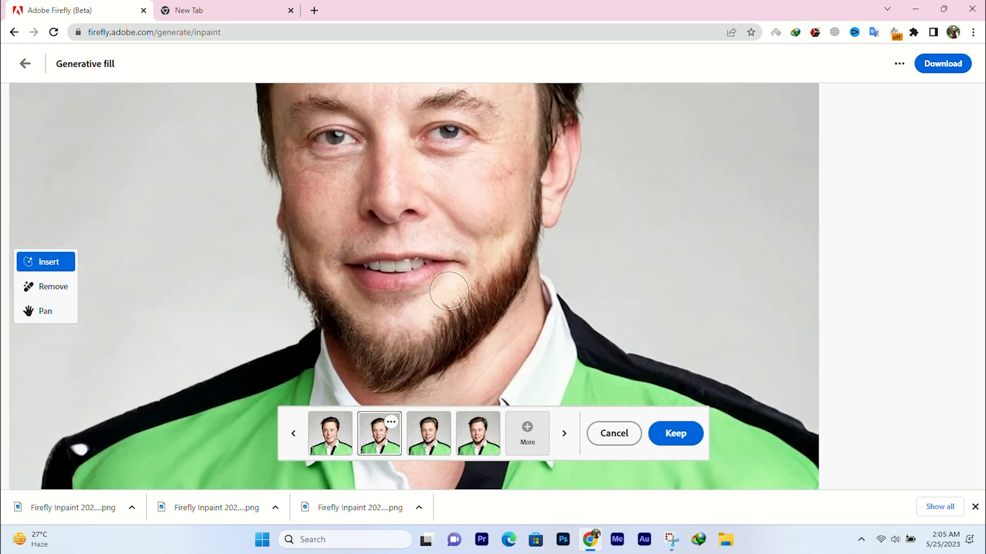
scroll(421, 297, "down", 4)
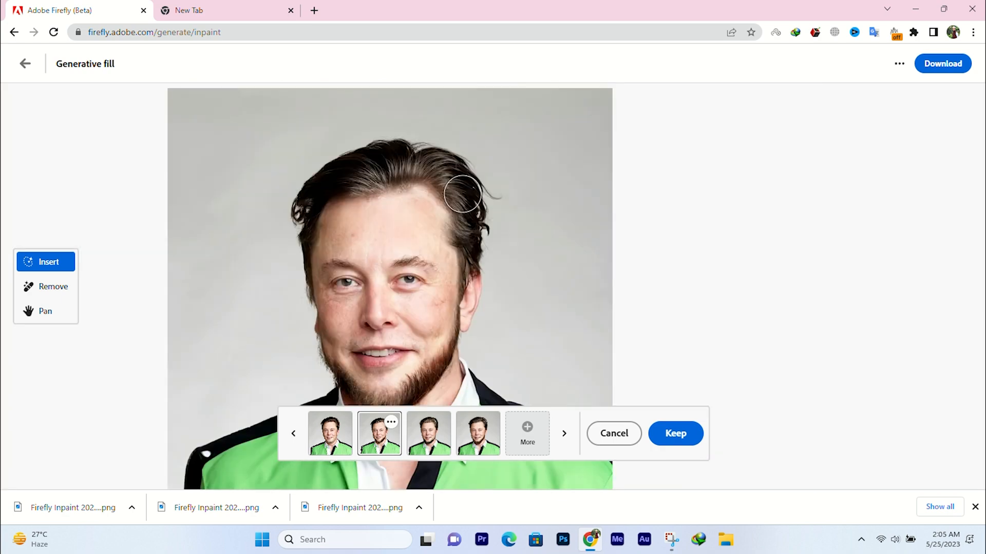
left_click(429, 431)
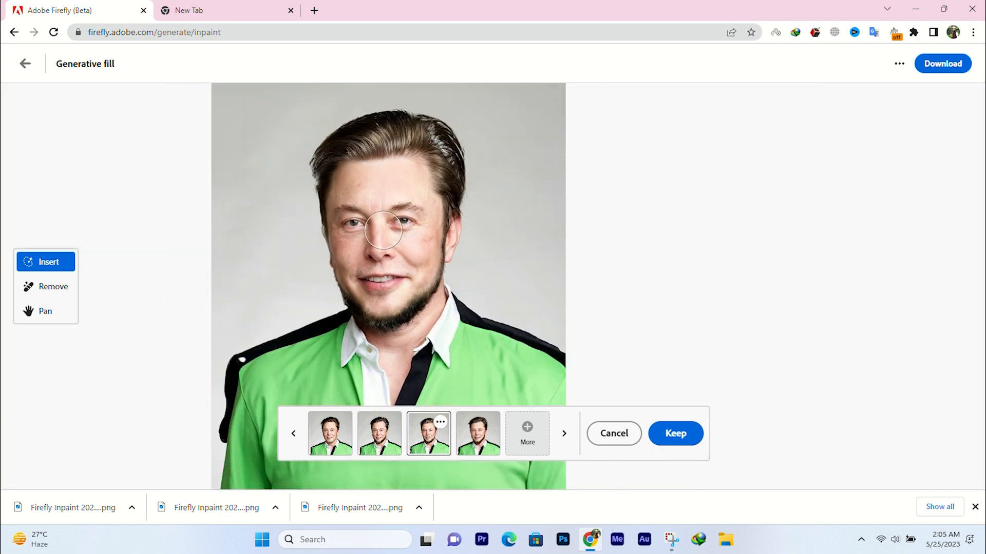
scroll(401, 263, "up", 4)
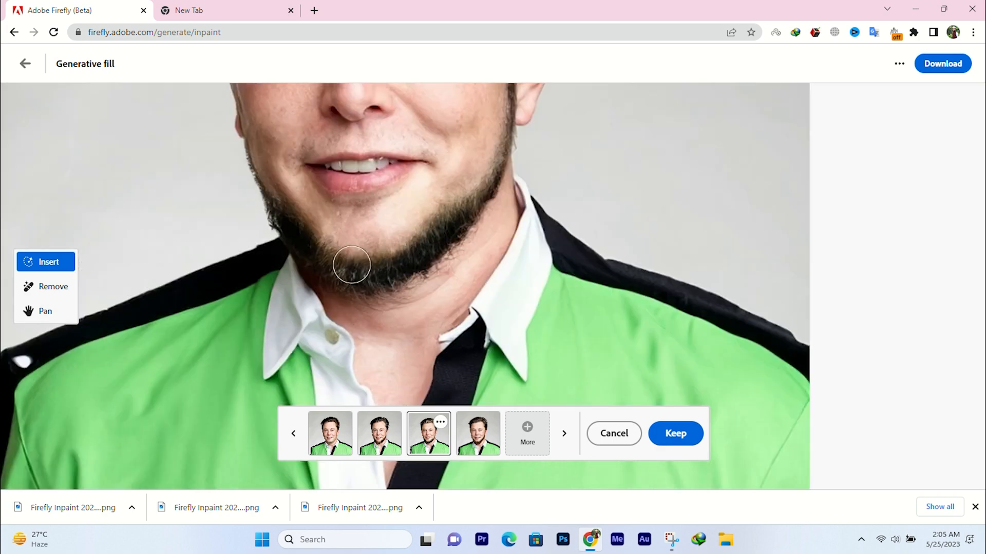
scroll(330, 253, "down", 5)
scroll(392, 253, "up", 2)
scroll(392, 252, "down", 1)
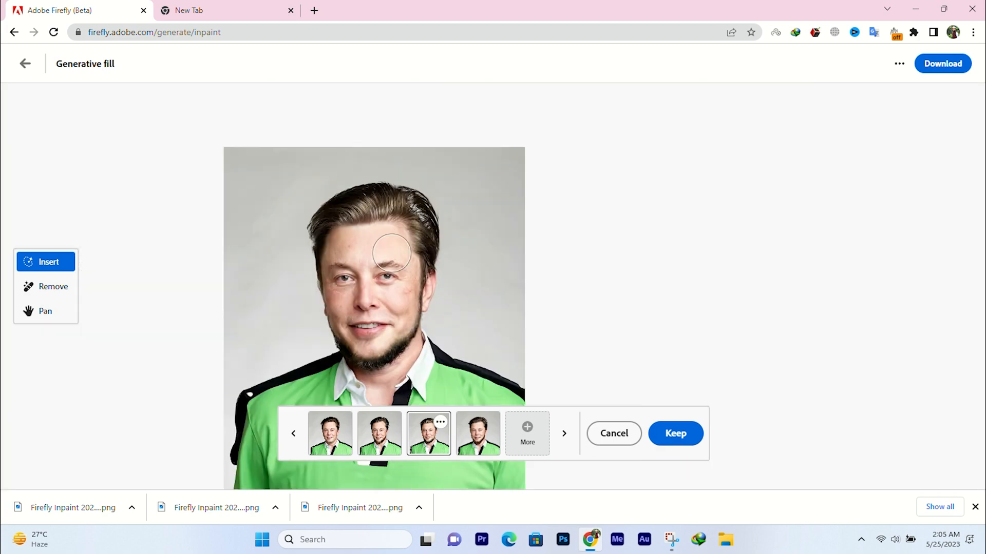
- Examine the fourth long-beard variation, checking the beard strands around the jaw and mouth and the whole portrait
left_click(464, 439)
scroll(390, 342, "up", 6)
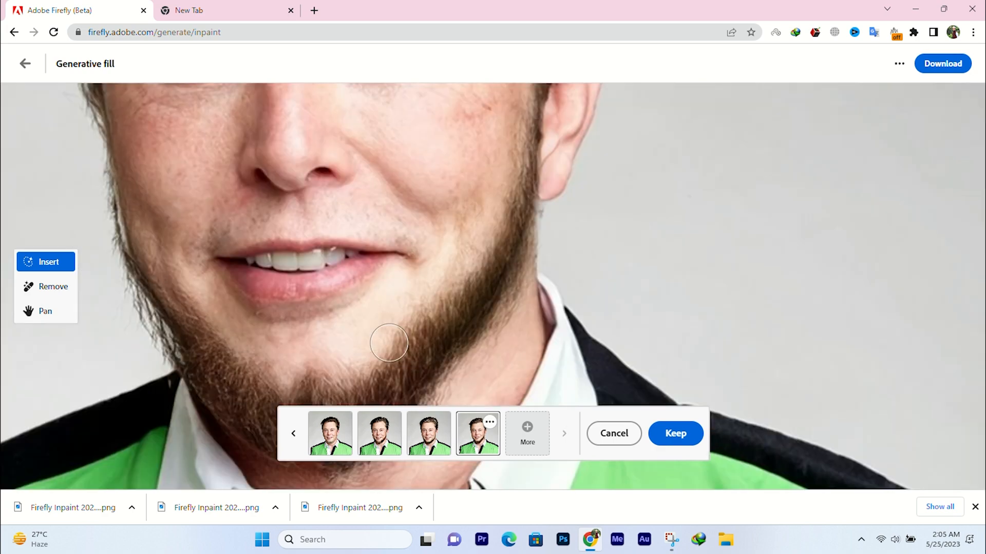
scroll(359, 323, "down", 4)
scroll(308, 269, "up", 5)
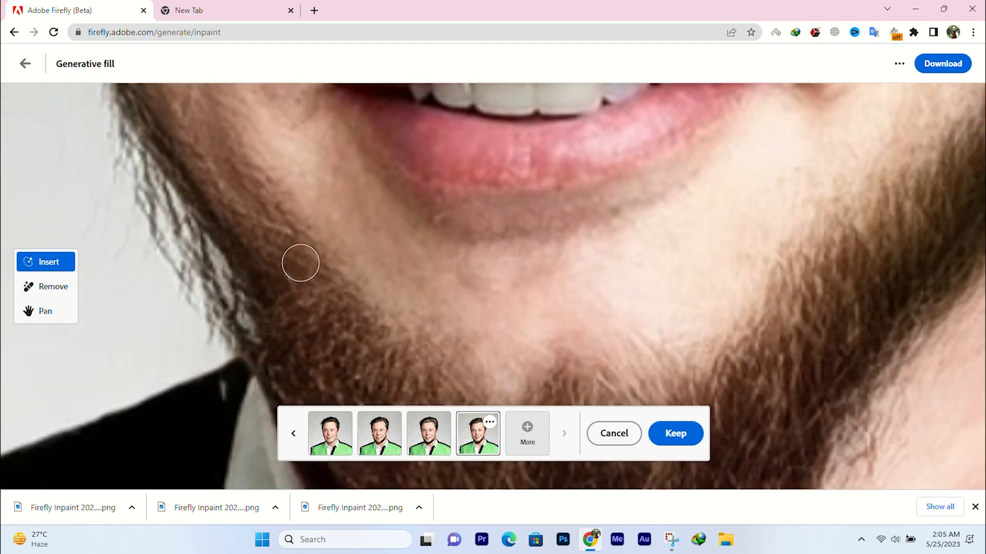
scroll(236, 266, "down", 5)
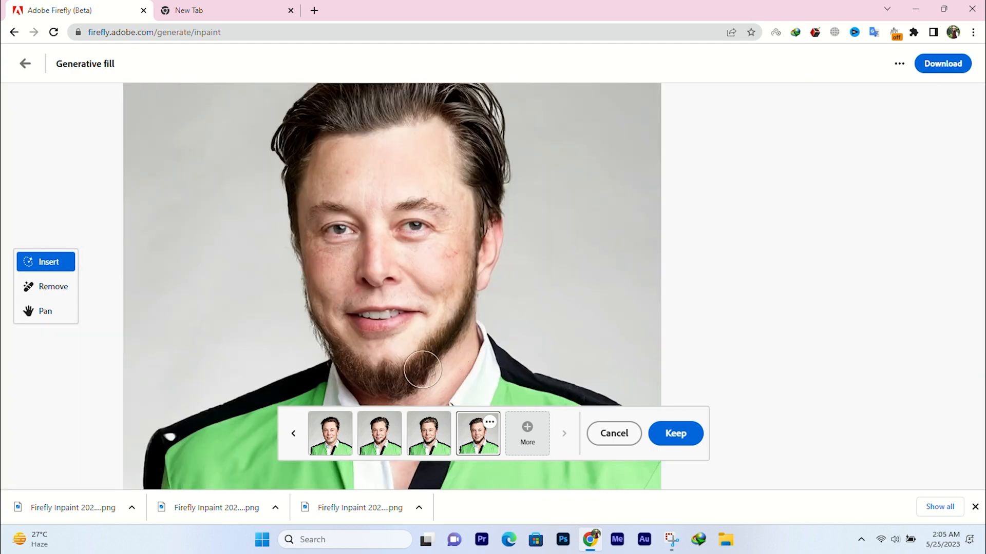
scroll(441, 241, "down", 3)
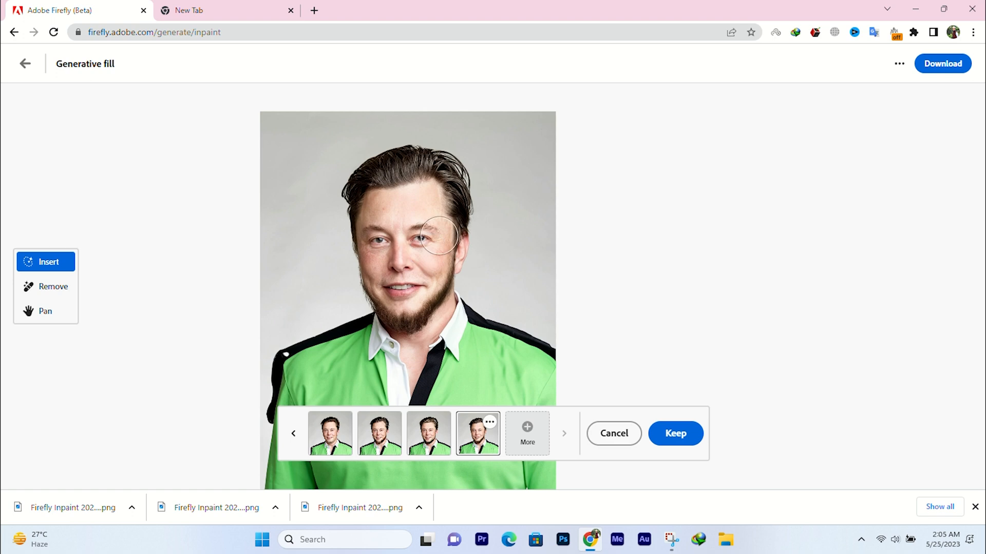
scroll(440, 238, "up", 2)
scroll(445, 243, "down", 5)
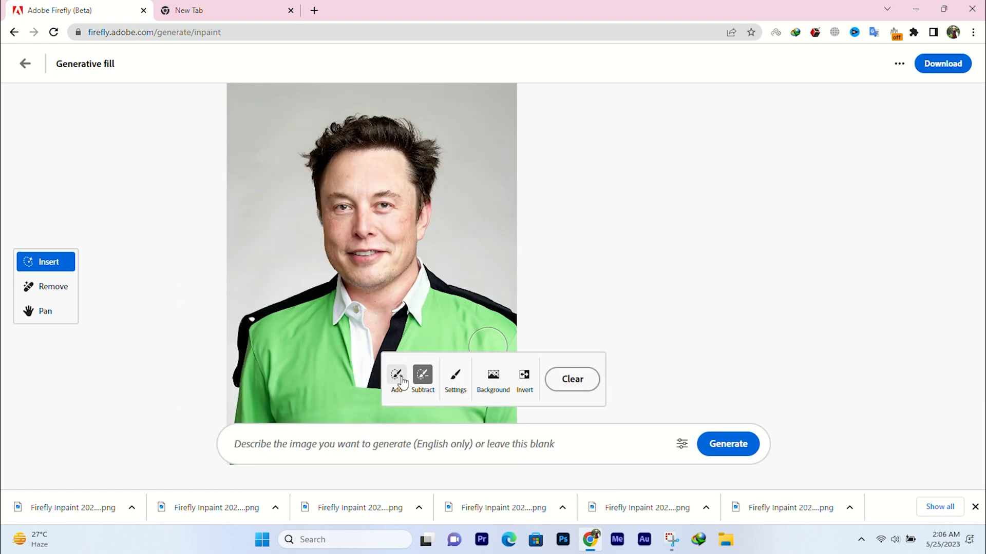
- Mask a large oval of background beside the face, directly above the shoulder near the portrait's edge, with the Add brush
left_click(397, 377)
scroll(227, 284, "down", 5)
scroll(245, 316, "up", 5)
left_click(422, 377)
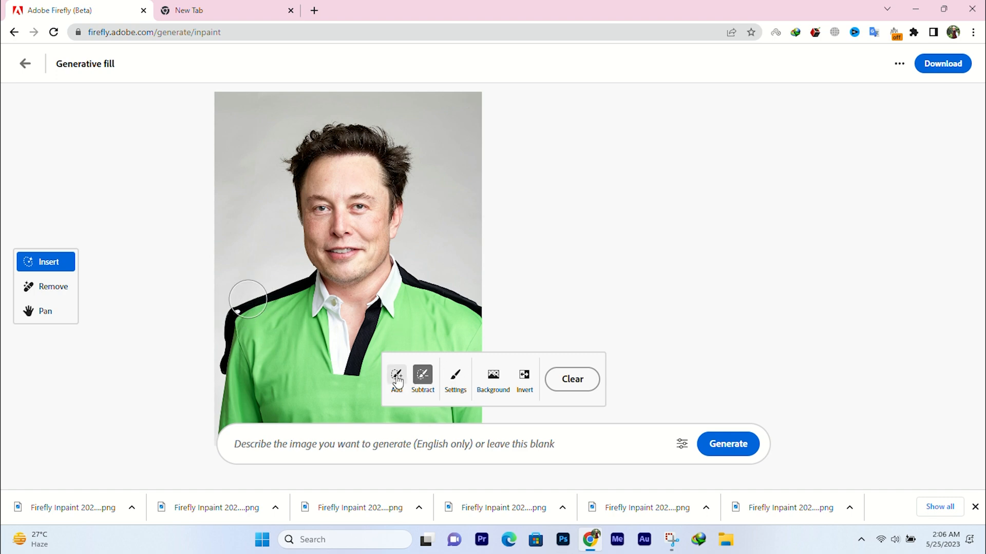
left_click(396, 376)
scroll(221, 263, "down", 3)
scroll(335, 264, "up", 4)
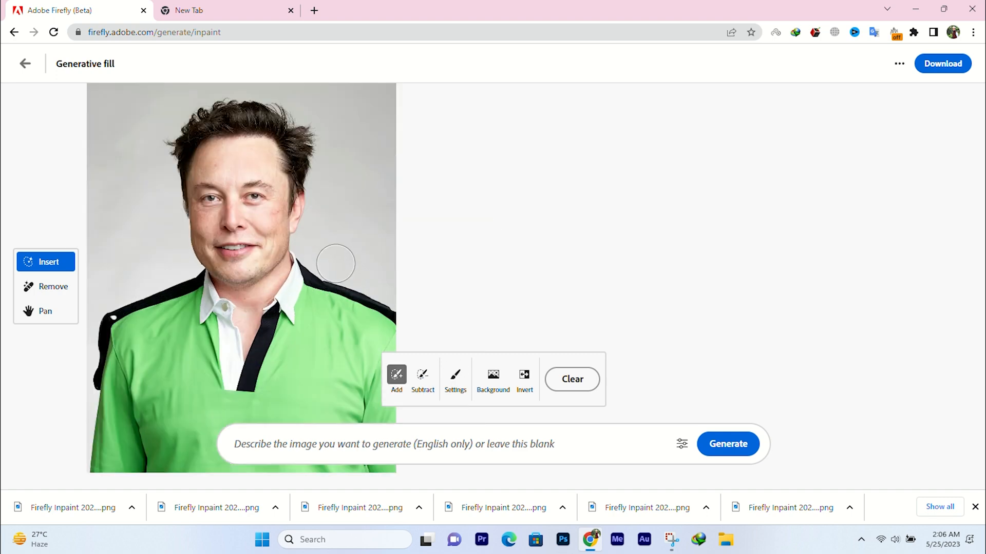
mouse_move(336, 263)
left_mouse_down()
mouse_move(351, 276)
mouse_move(350, 224)
mouse_move(363, 187)
mouse_move(380, 237)
mouse_move(341, 286)
mouse_move(321, 273)
mouse_move(334, 229)
mouse_move(358, 197)
mouse_move(367, 208)
mouse_move(333, 223)
mouse_move(350, 178)
mouse_move(352, 230)
mouse_move(318, 233)
mouse_move(355, 202)
mouse_move(359, 286)
mouse_move(346, 286)
mouse_move(355, 275)
mouse_move(347, 292)
mouse_move(340, 270)
mouse_move(330, 271)
mouse_move(329, 236)
left_mouse_up()
- Enter the prompt "bird" and generate the fill for the masked area above the shoulder
left_click(300, 444)
type("bird")
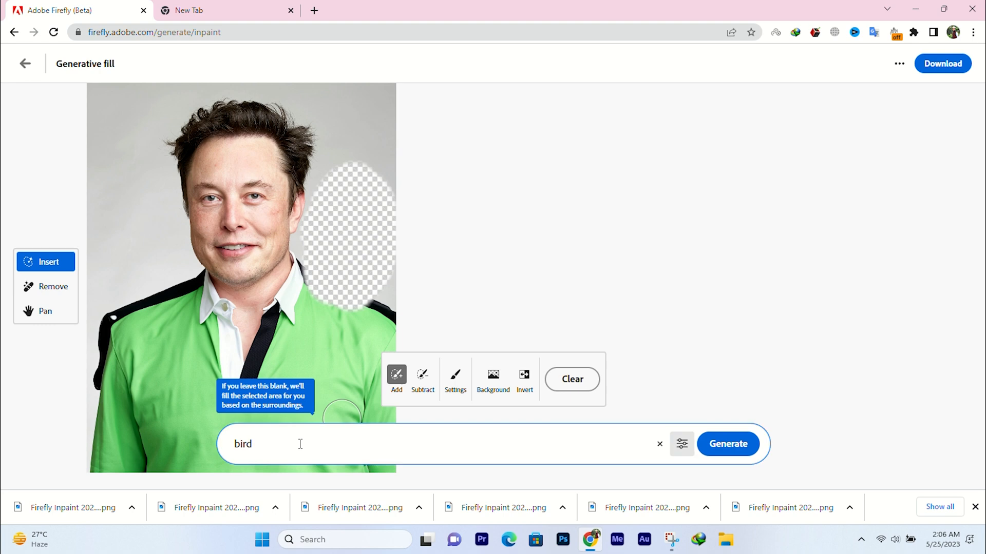
key("Return")
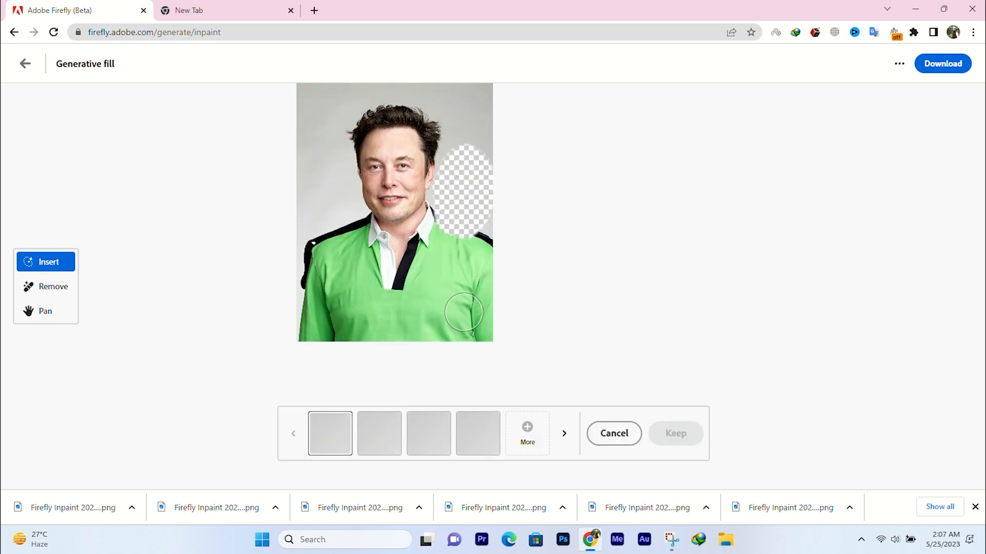
- Examine the first bird variation up close, checking its head, plumage and the feet resting on the shoulder
scroll(464, 311, "up", 4)
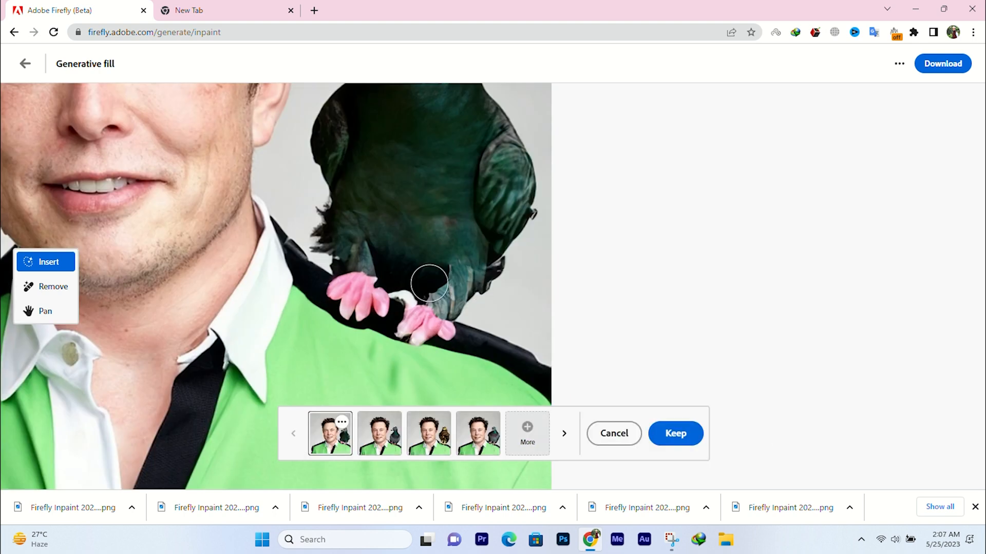
scroll(429, 282, "down", 2)
scroll(392, 300, "up", 3)
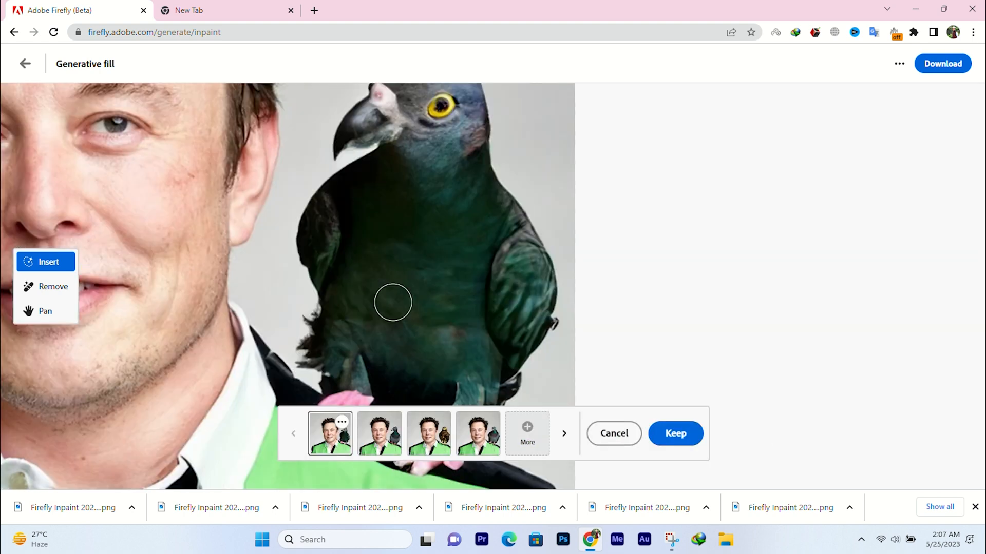
scroll(395, 303, "down", 3)
scroll(485, 313, "up", 3)
scroll(484, 313, "down", 5)
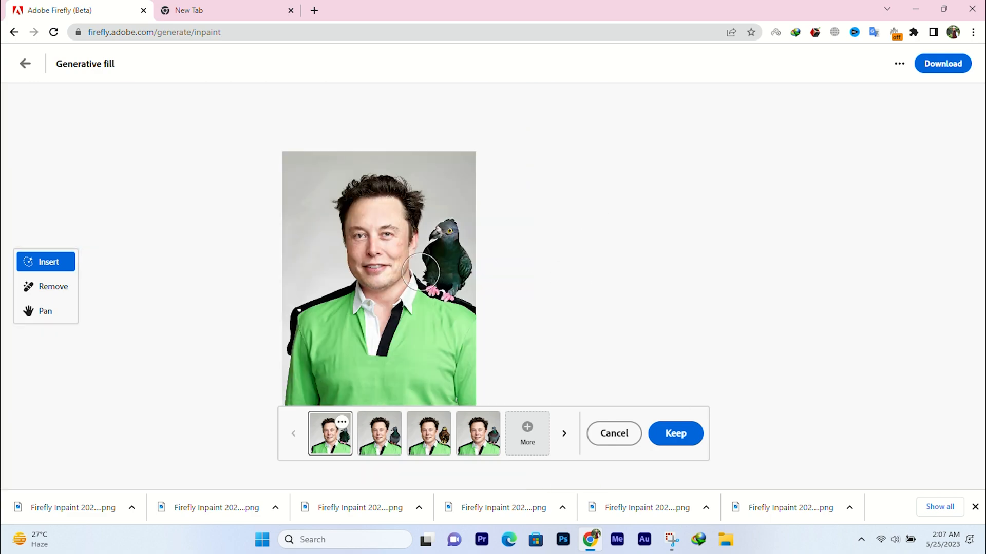
scroll(386, 398, "up", 2)
- Show the second bird variation and examine how the bird sits on the shoulder within the whole portrait
left_click(378, 444)
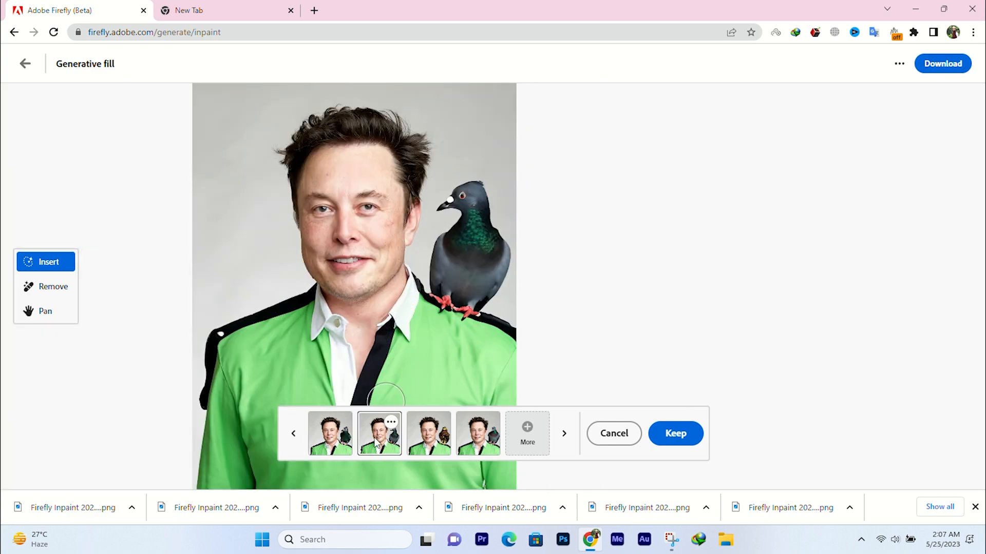
scroll(390, 390, "up", 2)
scroll(427, 332, "down", 3)
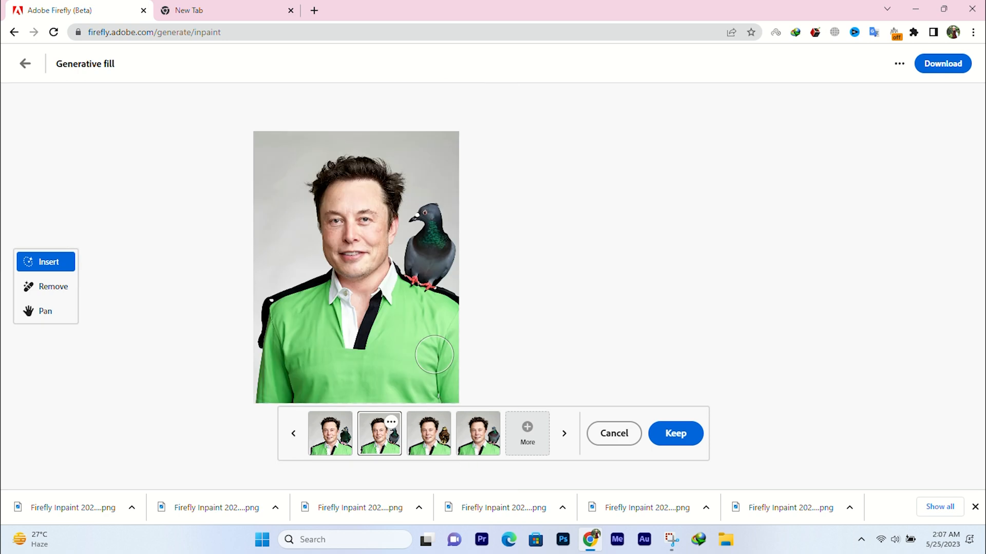
scroll(428, 332, "up", 2)
scroll(427, 333, "down", 2)
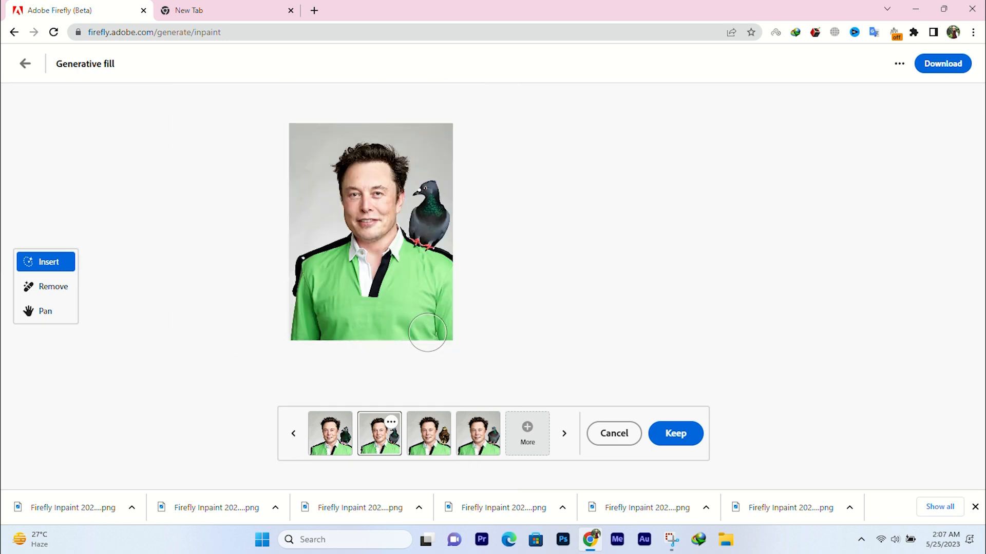
scroll(406, 300, "up", 1)
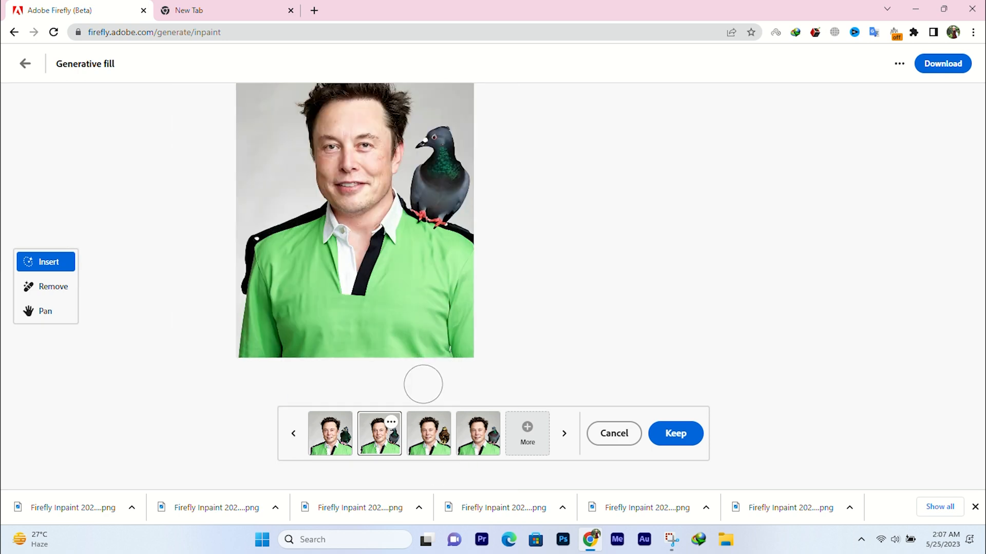
- Compare the third and fourth bird variations, checking the claws and how each bird perches on the shoulder
left_click(429, 451)
scroll(432, 284, "up", 5)
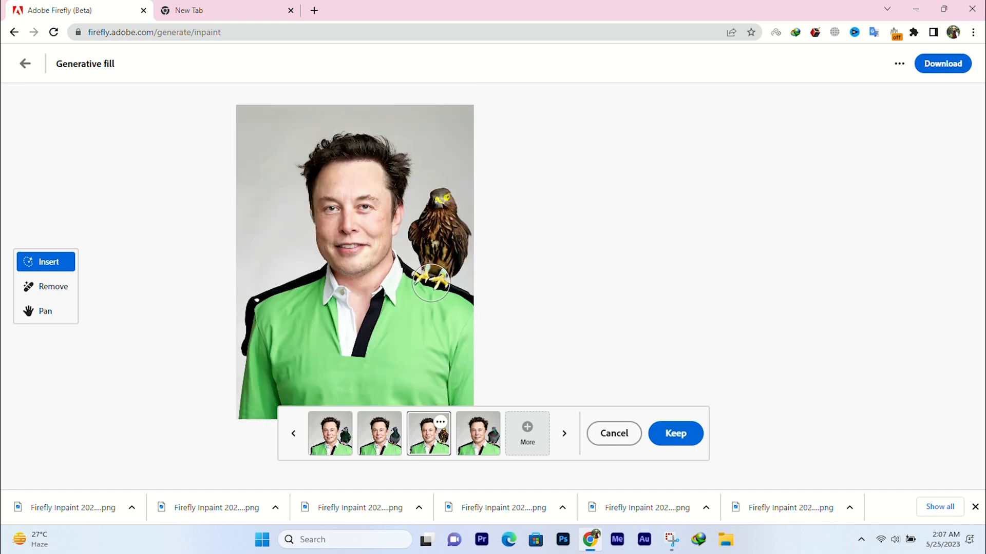
scroll(440, 284, "down", 5)
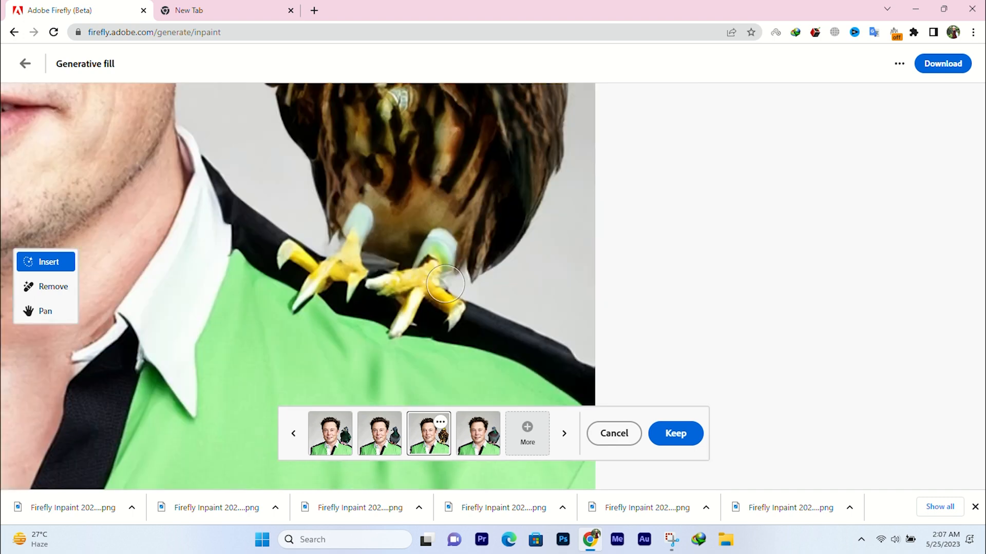
scroll(444, 283, "down", 2)
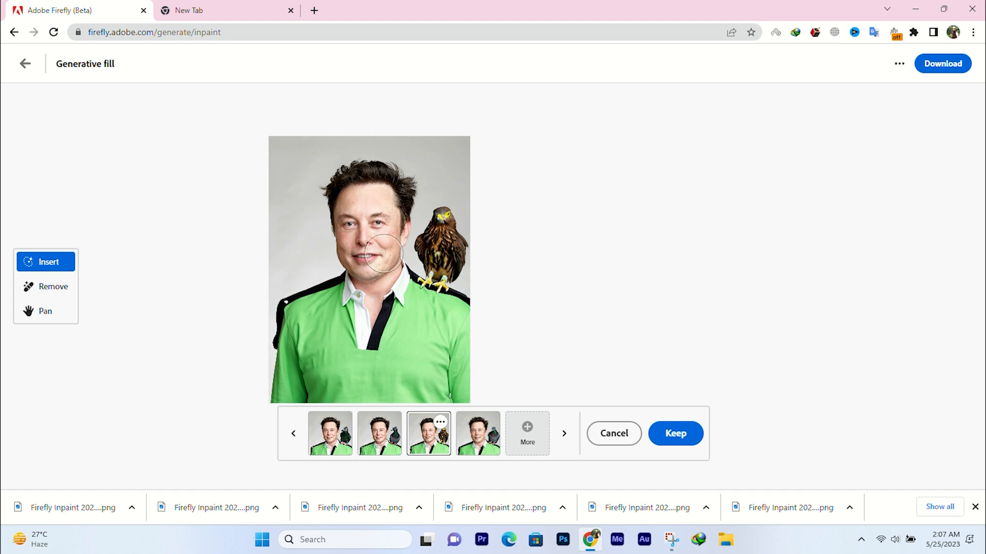
left_click(480, 436)
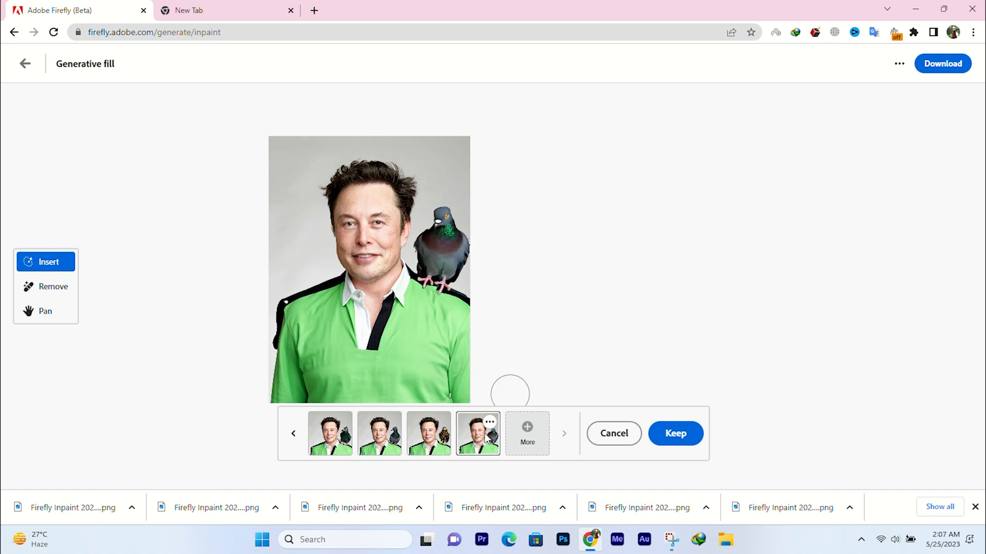
scroll(439, 275, "up", 3)
scroll(439, 274, "down", 3)
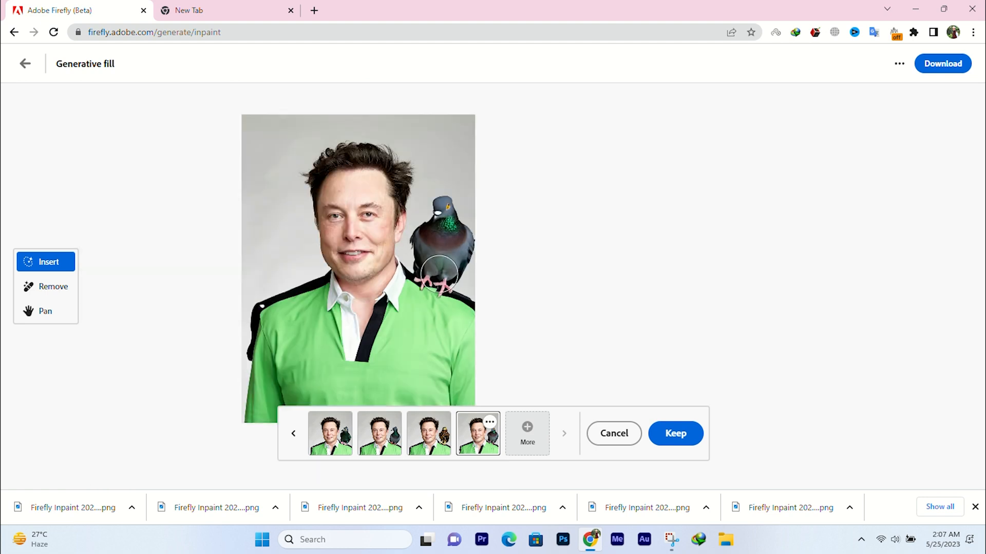
left_click(429, 434)
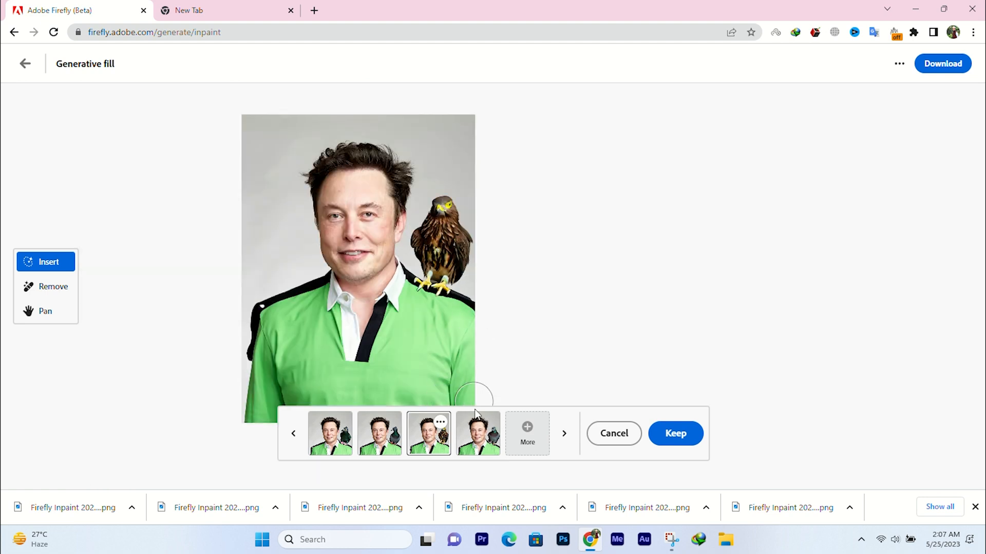
left_click(478, 440)
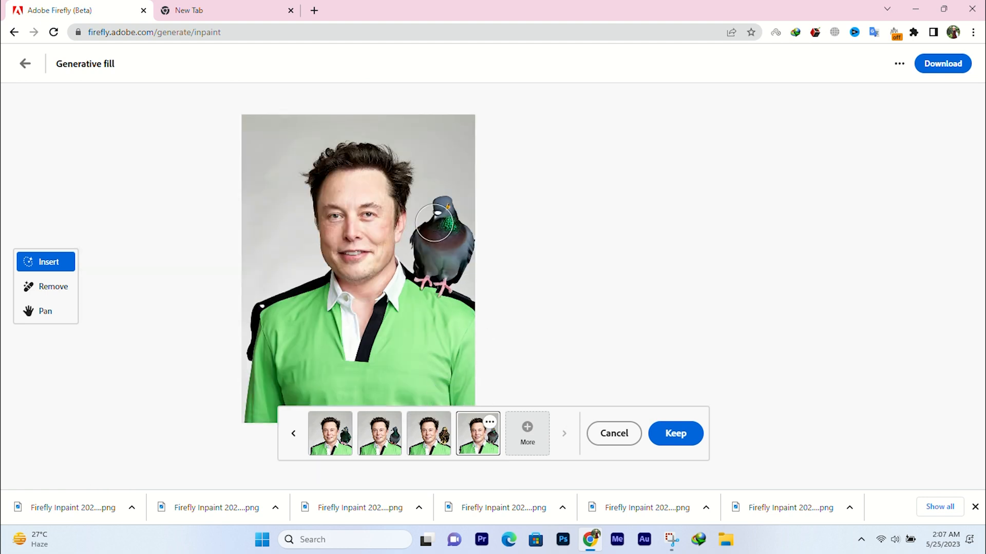
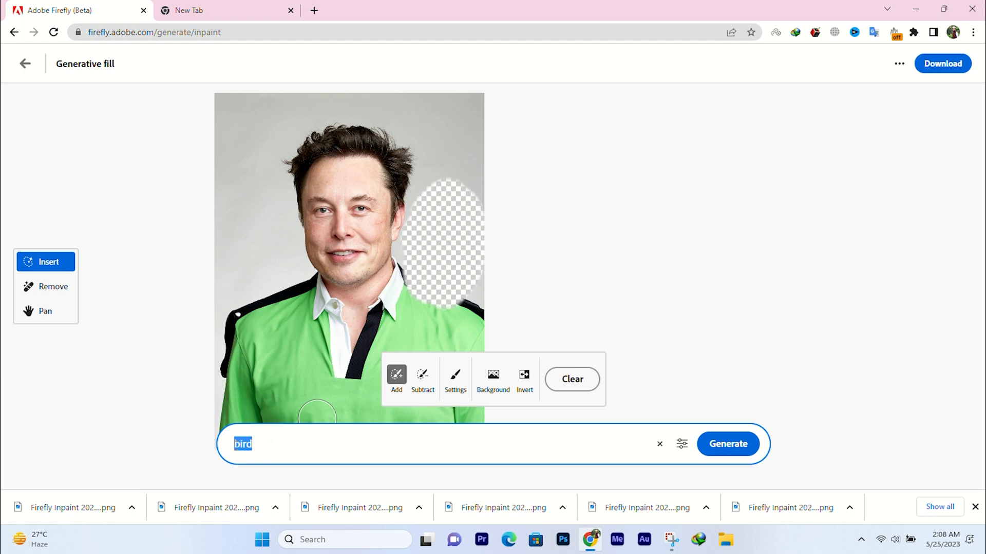
- Replace the bird prompt to generate a snake in the masked area above the shoulder, and compare the first two variations
key("Return")
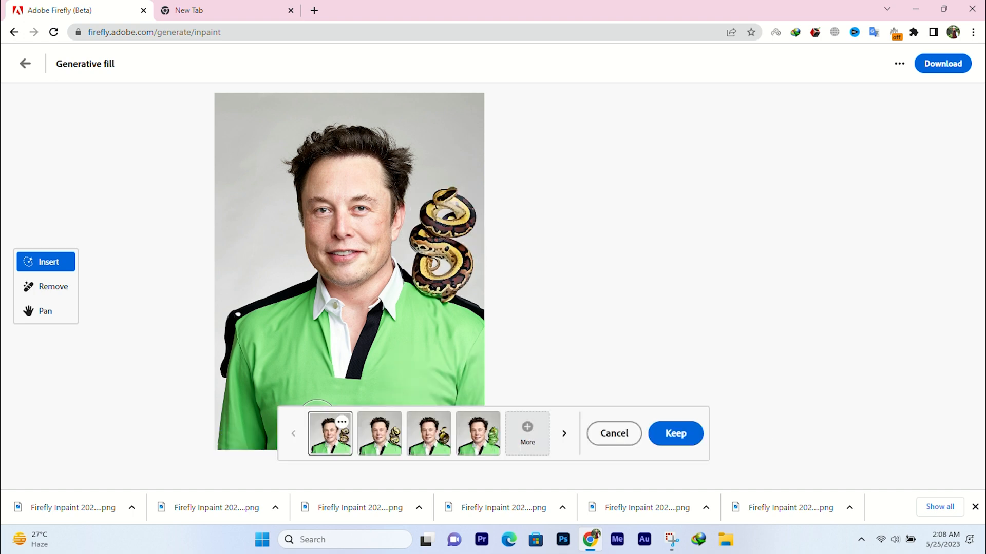
scroll(459, 246, "up", 2)
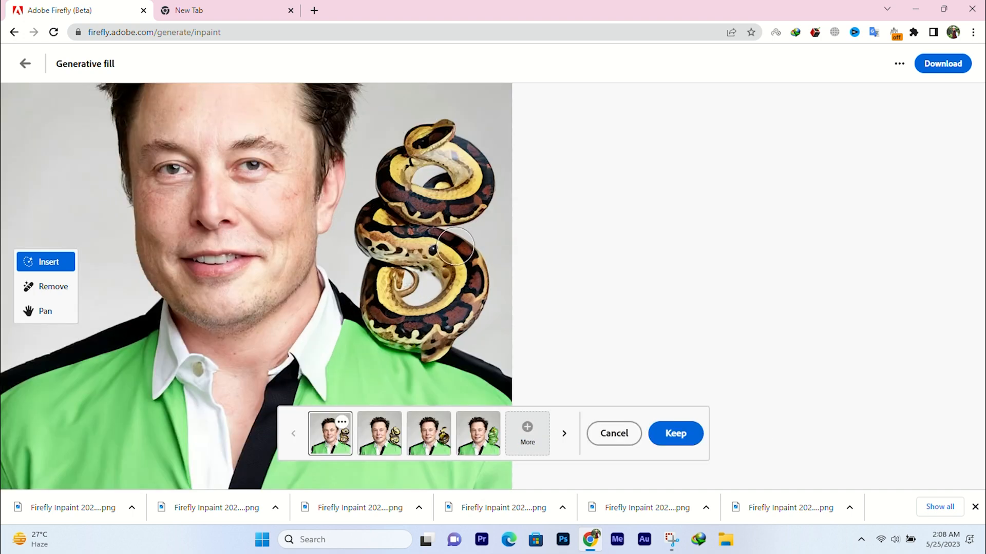
scroll(455, 246, "down", 2)
scroll(416, 308, "up", 2)
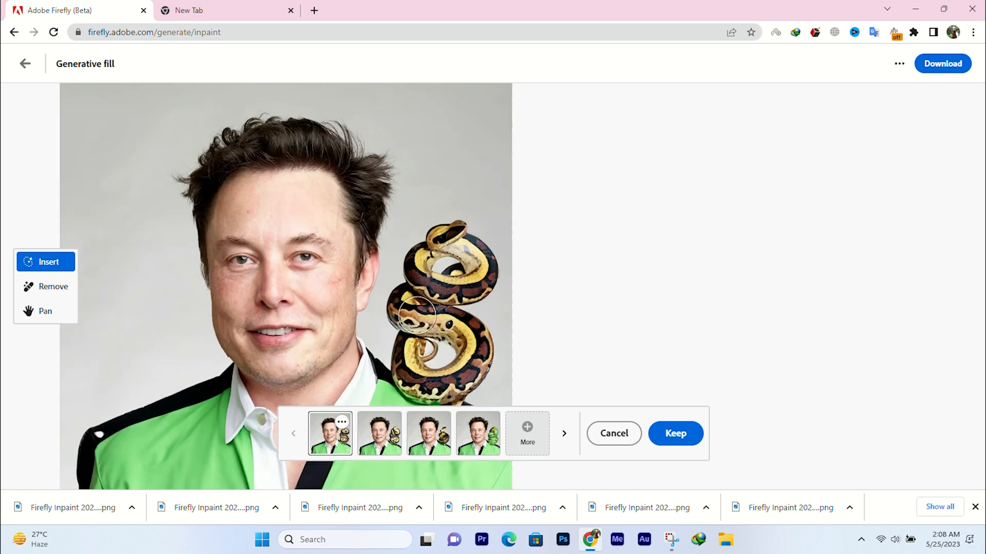
left_click(387, 434)
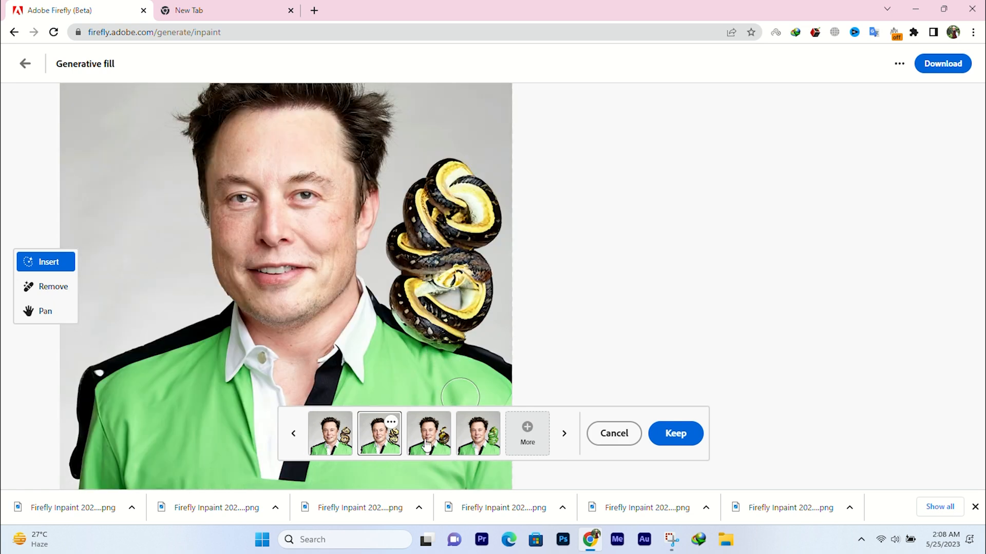
- Compare the third and fourth snake variations within the whole portrait and discard the generated snakes
left_click(429, 434)
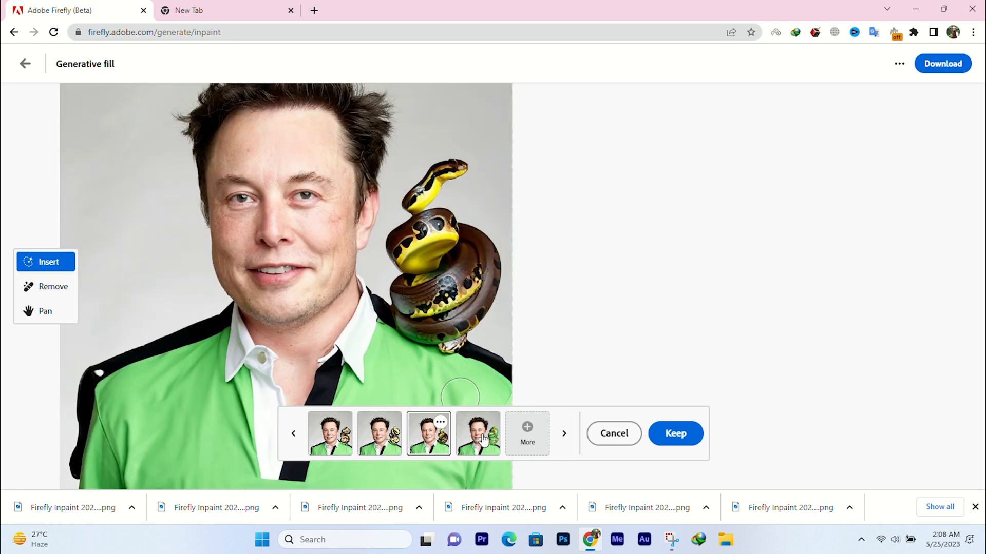
left_click(483, 436)
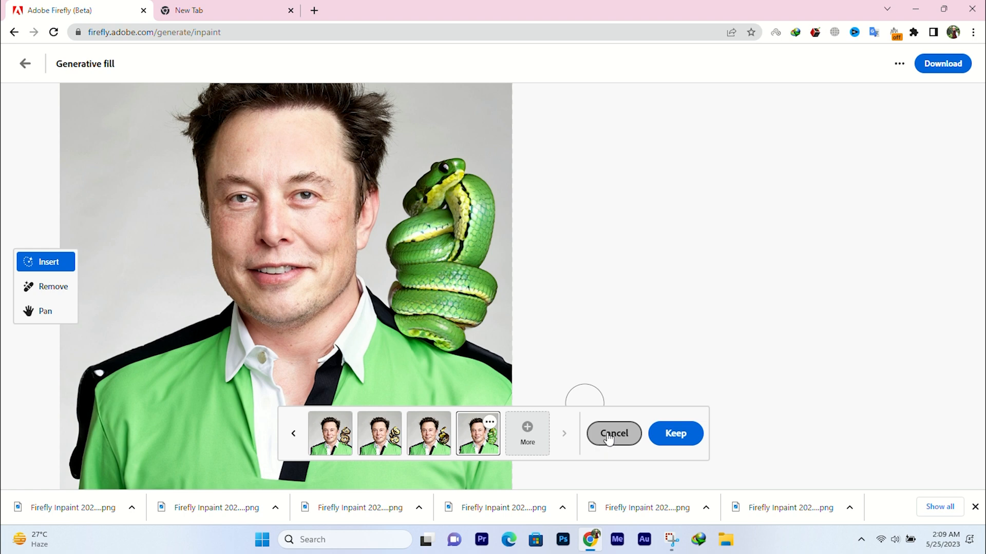
scroll(406, 323, "down", 5)
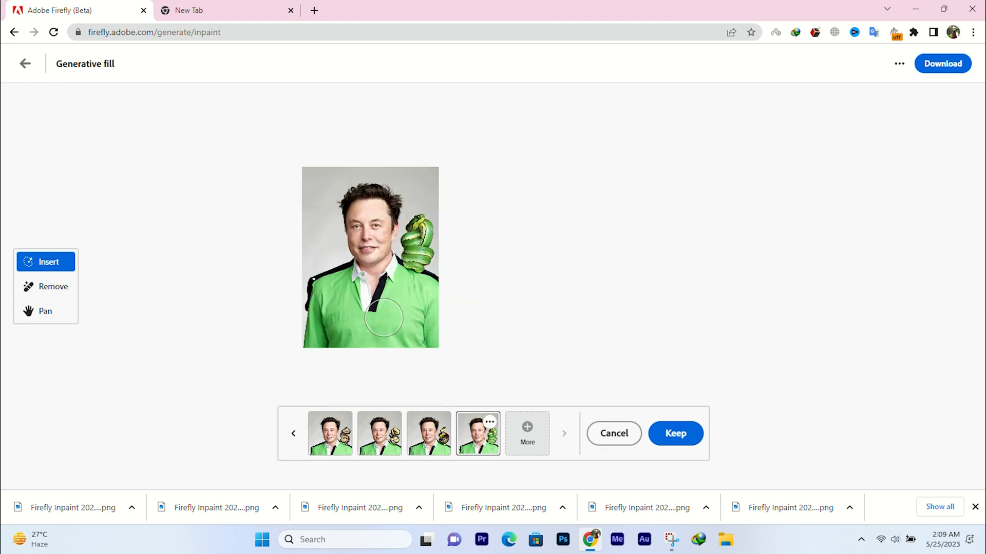
scroll(384, 285, "up", 2)
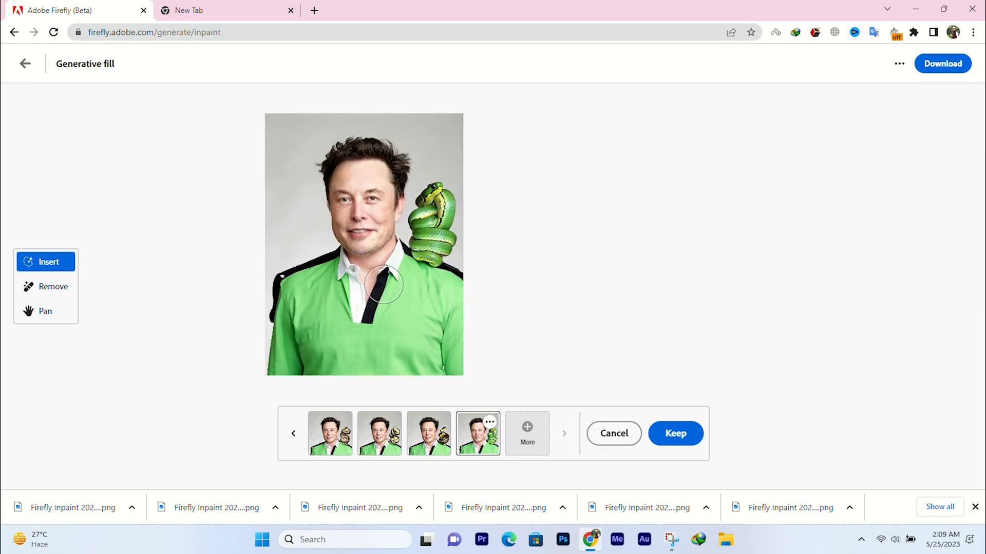
left_click(606, 436)
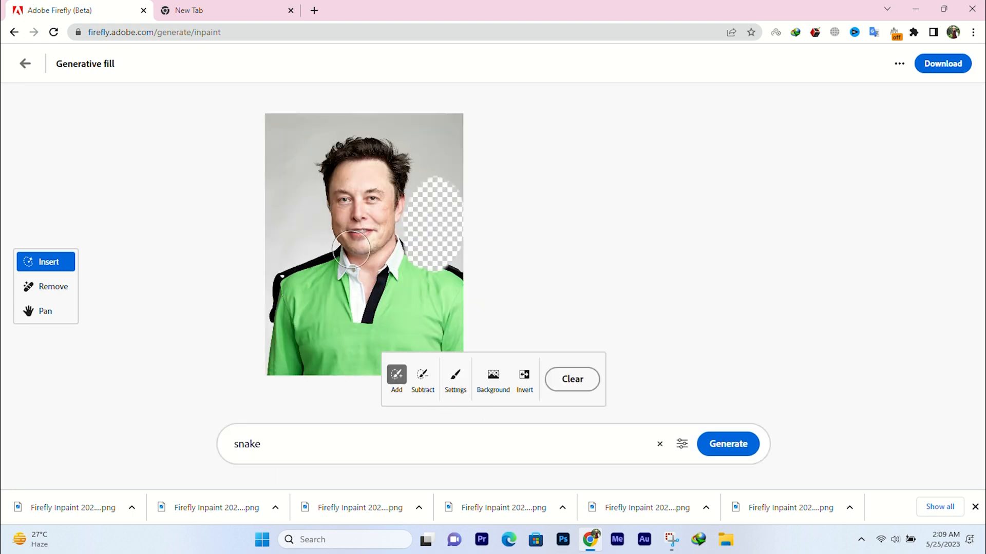
- Subtract the shoulder area from the mask, paint a new mask across both shoulders below the chin, and generate the snake there
left_click(423, 375)
left_click_drag(462, 190, 441, 256)
scroll(444, 269, "up", 3)
left_click(396, 375)
mouse_move(277, 290)
left_mouse_down()
mouse_move(312, 313)
mouse_move(456, 328)
mouse_move(474, 291)
mouse_move(456, 272)
mouse_move(292, 308)
mouse_move(277, 285)
mouse_move(333, 306)
left_mouse_up()
mouse_move(230, 314)
left_mouse_down()
mouse_move(278, 332)
mouse_move(451, 299)
mouse_move(447, 252)
left_mouse_up()
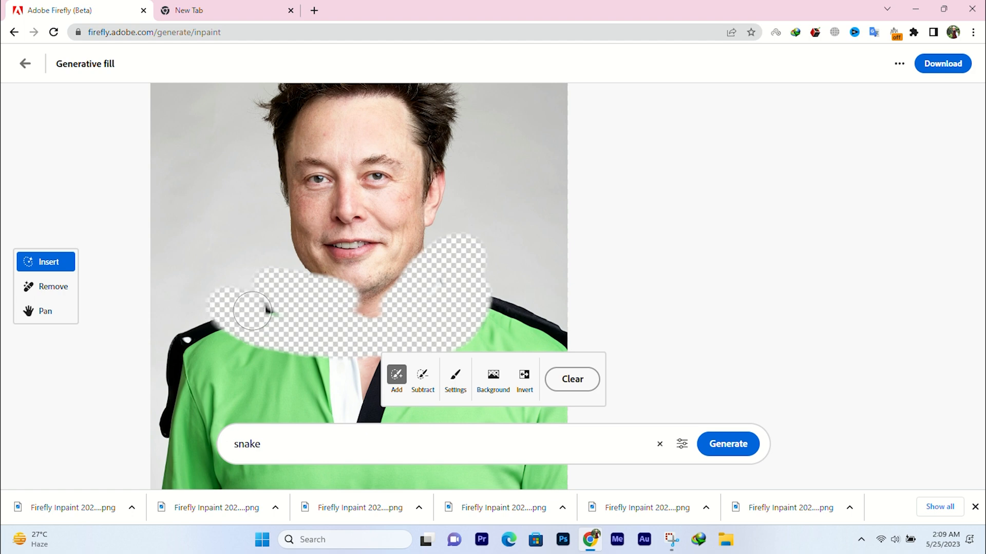
left_click(728, 444)
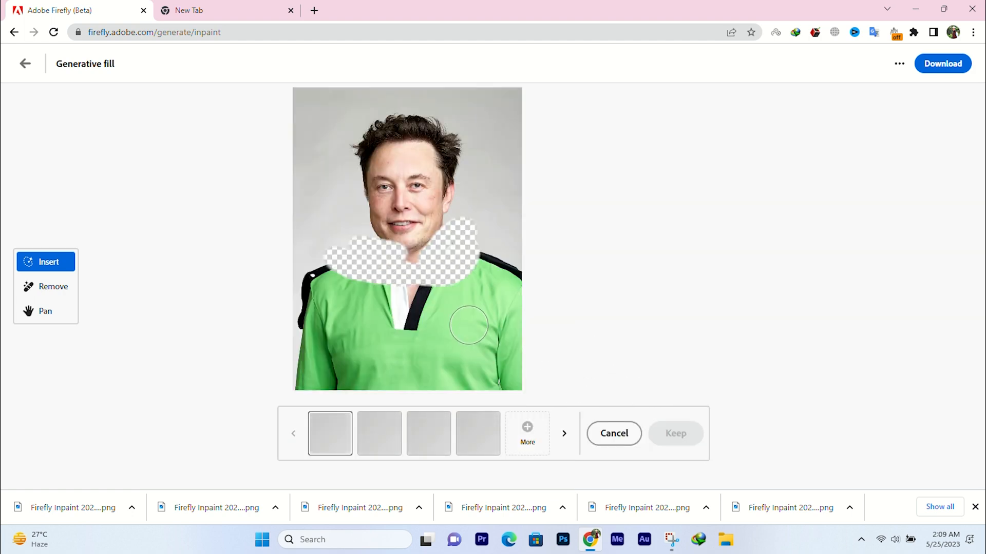
- Examine the first snake variation around the neck up close, checking the head and coils on both shoulders
scroll(411, 227, "up", 5)
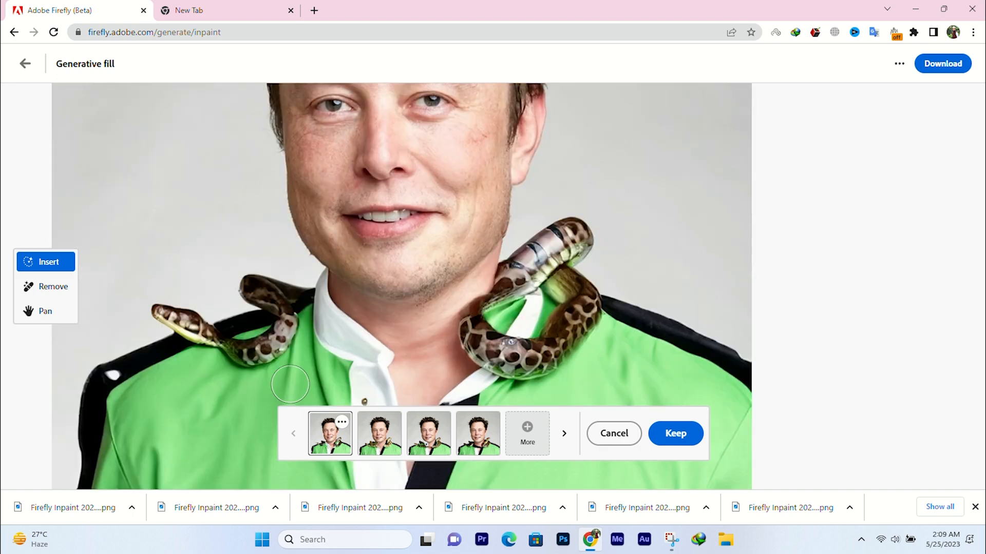
scroll(554, 330, "up", 1)
scroll(559, 331, "down", 3)
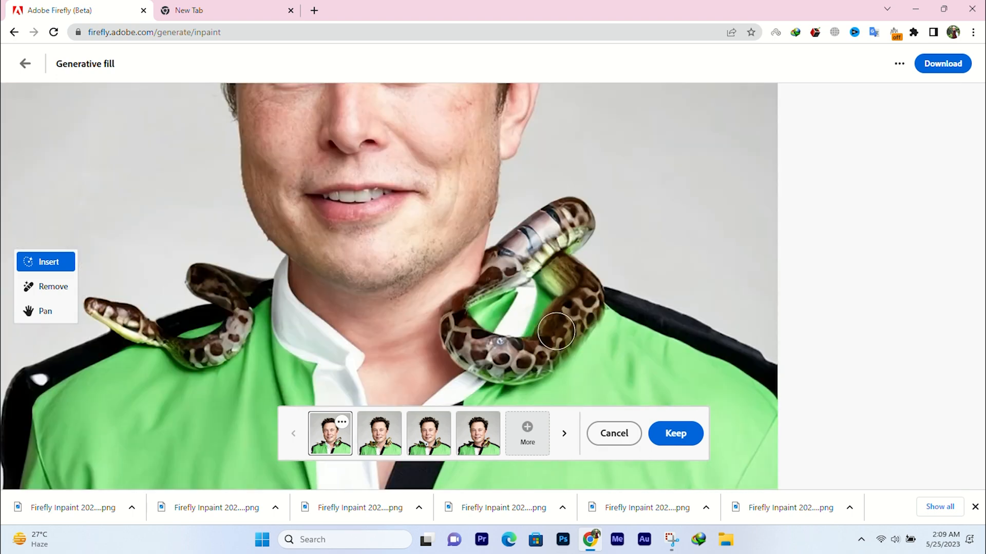
scroll(561, 334, "down", 2)
scroll(339, 342, "down", 3)
scroll(333, 339, "up", 2)
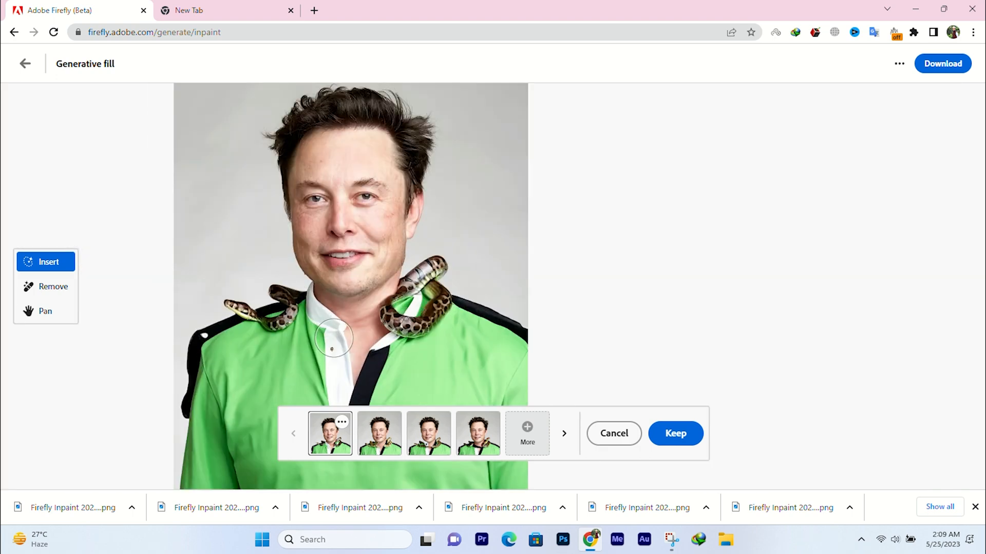
- Compare the second and third snake variations, checking how each body lies across the collar and shoulders
left_click(374, 448)
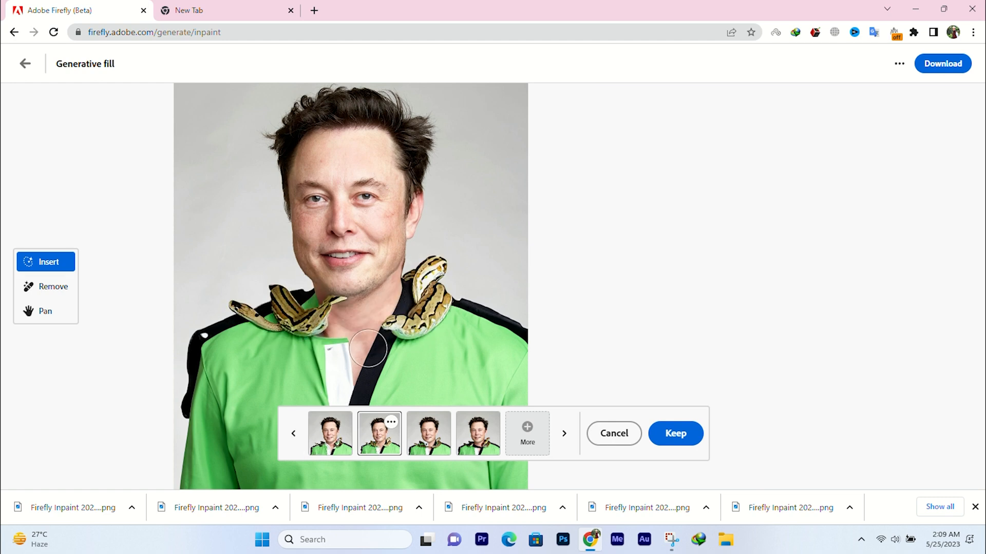
scroll(383, 338, "up", 3)
scroll(336, 294, "down", 3)
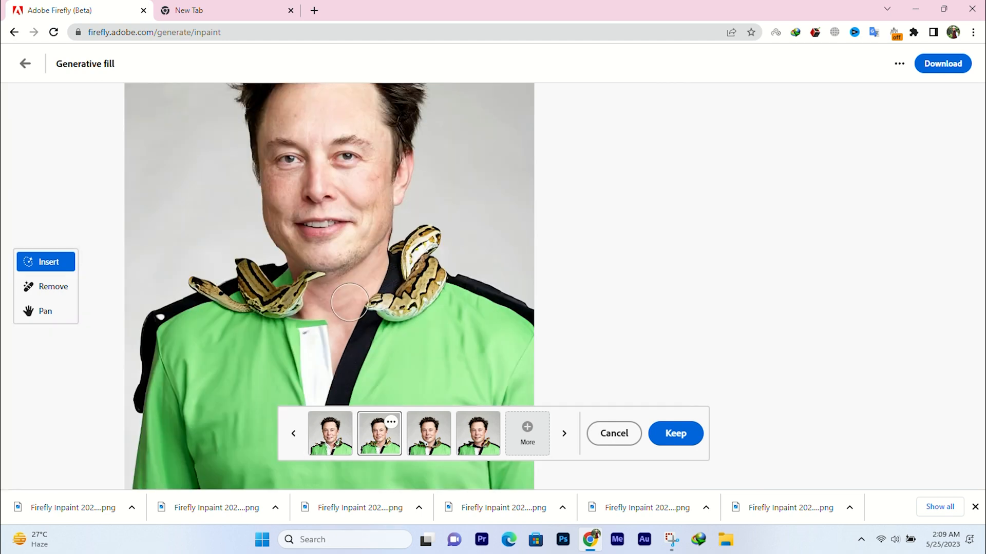
left_click(411, 437)
scroll(411, 437, "up", 2)
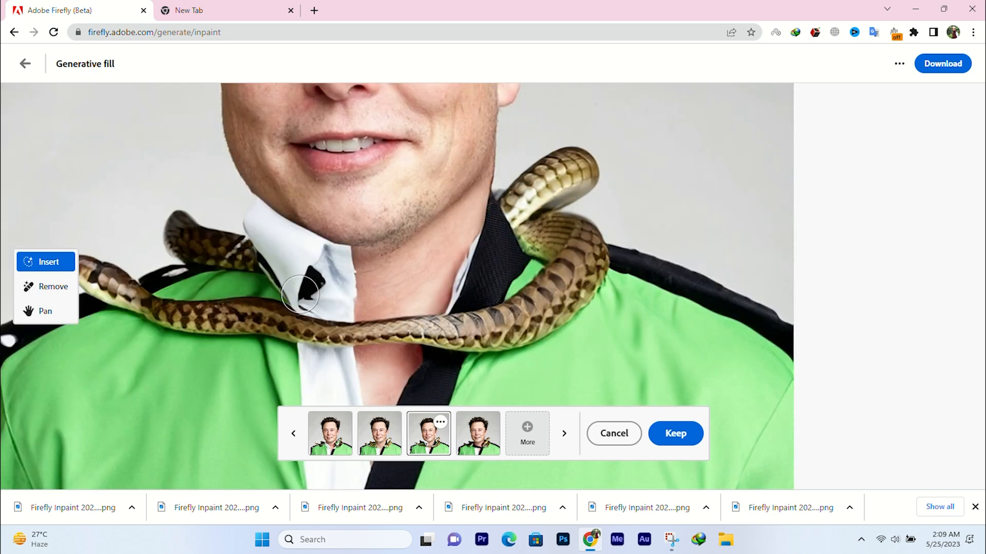
scroll(437, 439, "down", 2)
- Examine the fourth snake variation up close and in the whole portrait, and discard the snake results
left_click(470, 442)
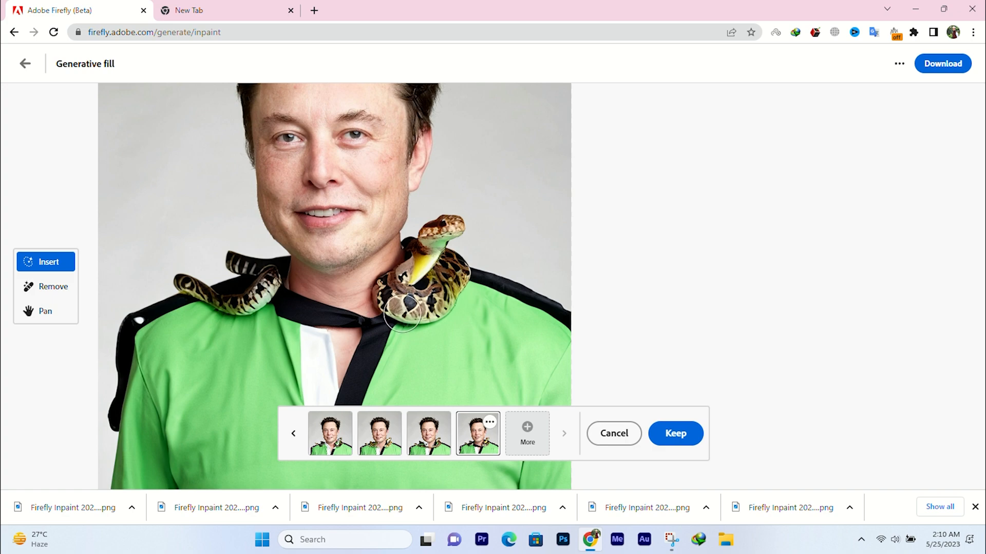
scroll(402, 311, "up", 3)
scroll(396, 308, "down", 4)
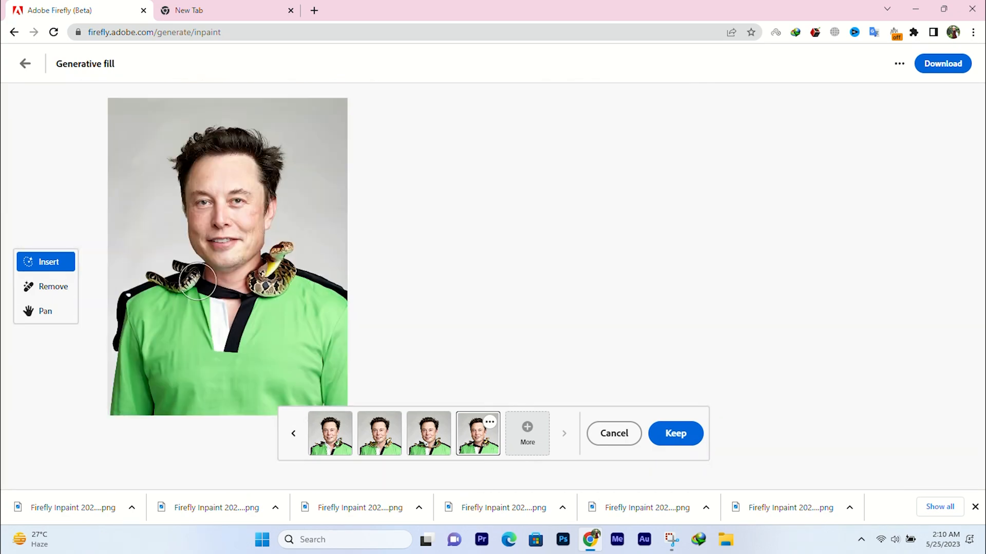
scroll(185, 286, "up", 3)
scroll(495, 282, "down", 3)
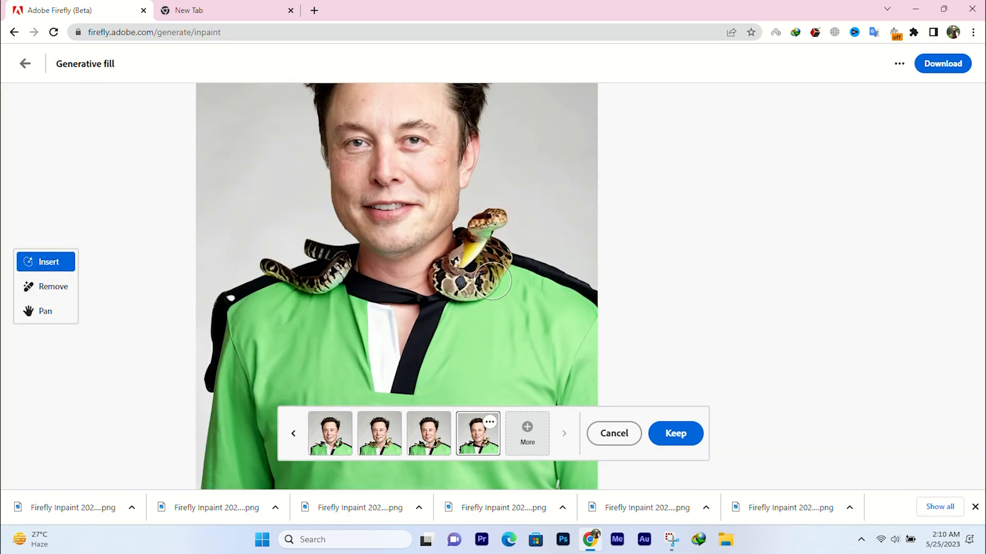
scroll(447, 281, "down", 4)
scroll(447, 282, "up", 3)
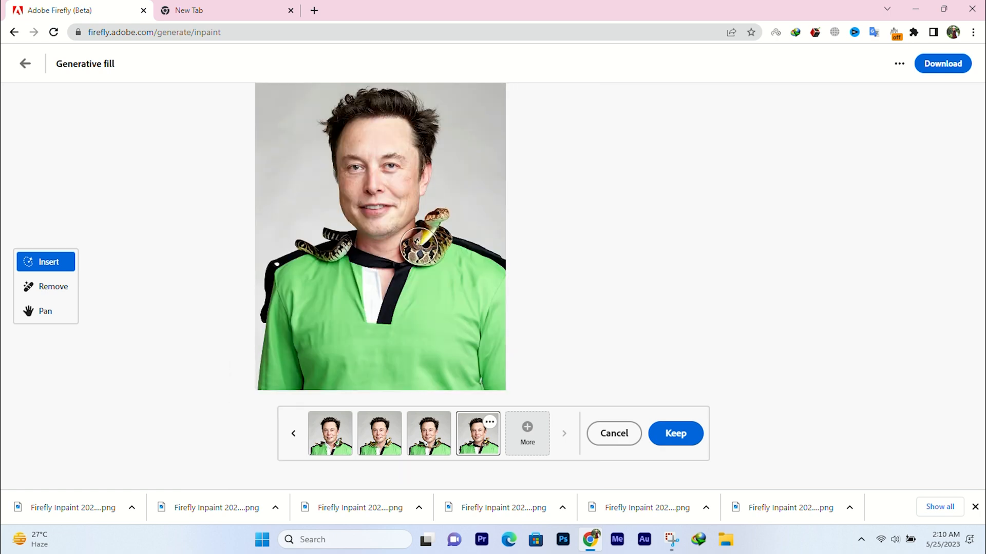
left_click(611, 443)
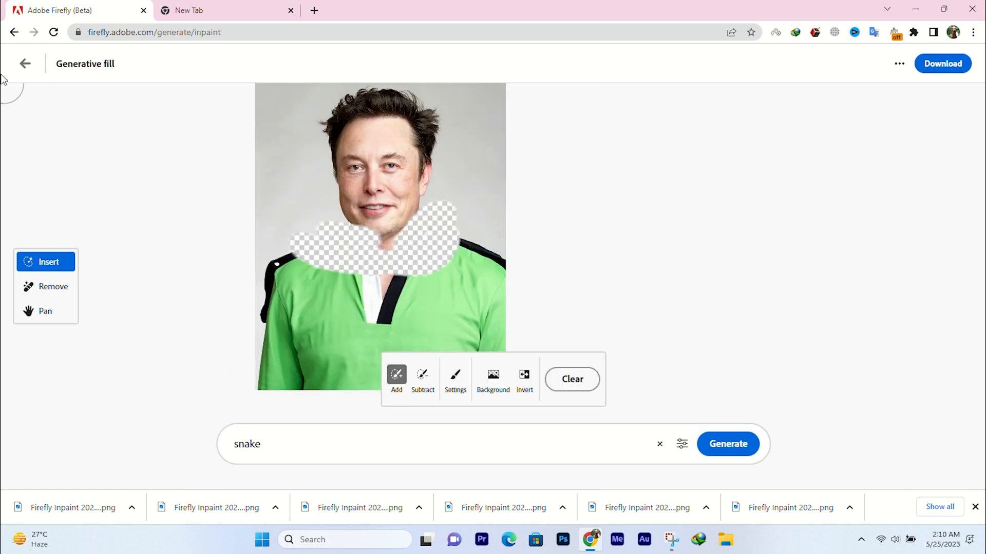
left_click(23, 66)
left_click(492, 205)
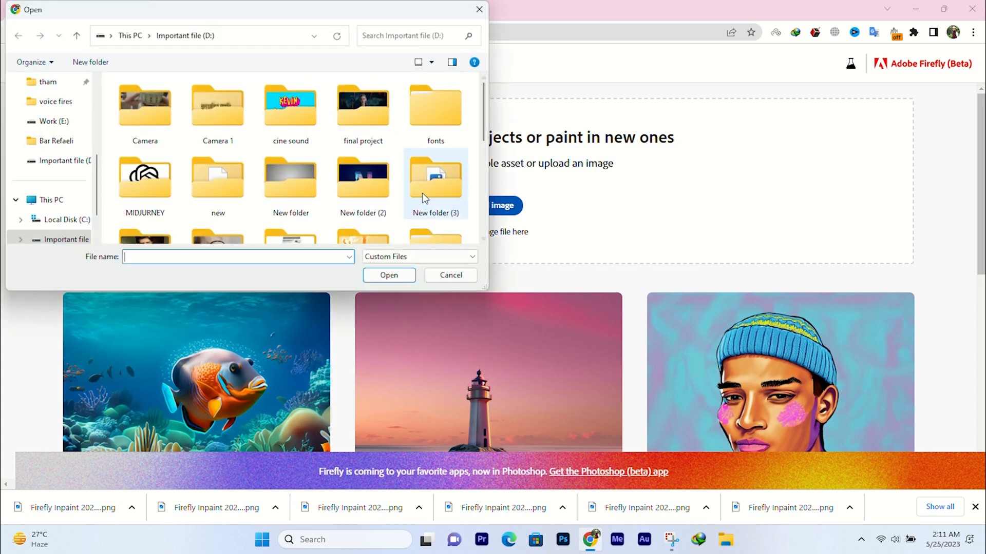
scroll(308, 185, "down", 2)
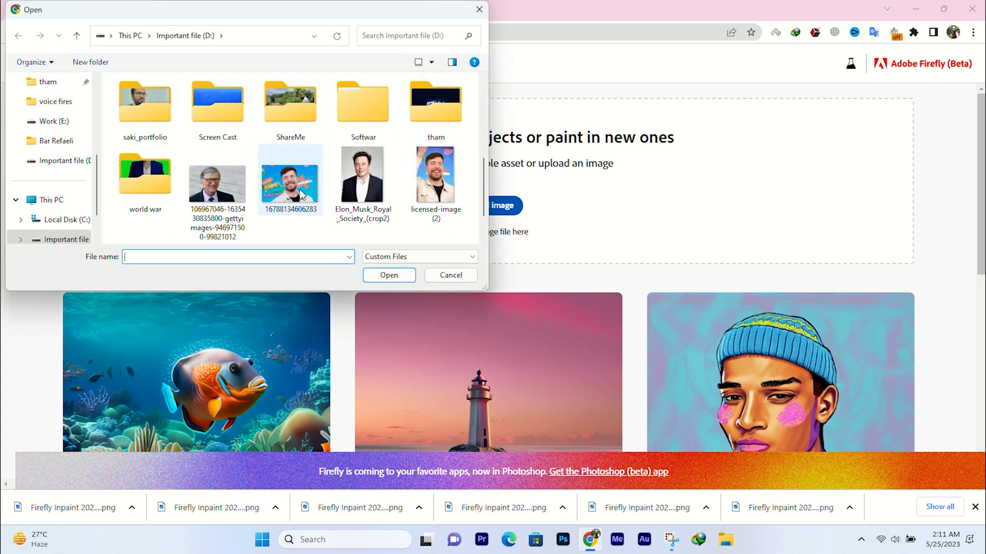
left_click(302, 194)
left_click(396, 277)
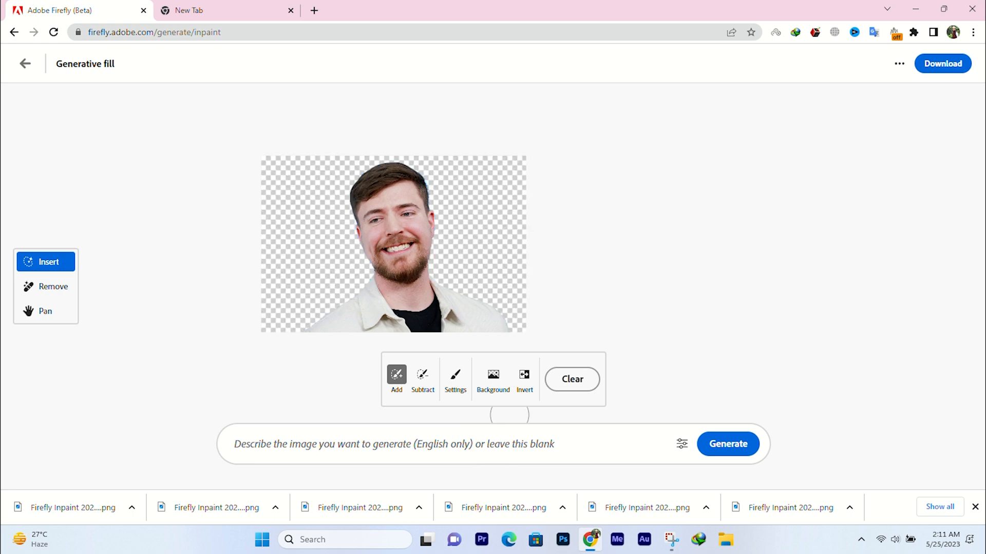
- Fill the masked background using the Remove tool and compare all four generated variations
scroll(431, 291, "up", 3)
scroll(430, 291, "down", 4)
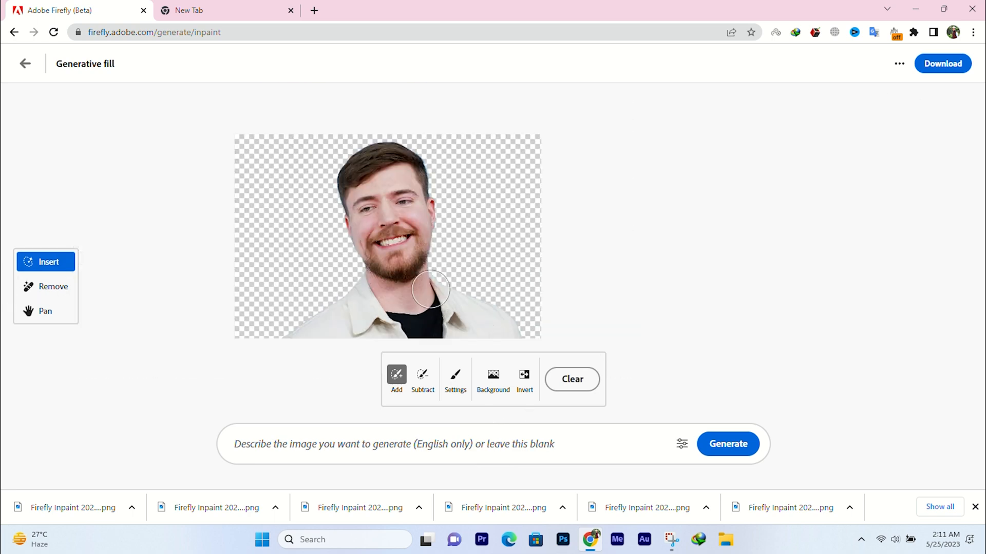
left_click(45, 288)
left_click(607, 423)
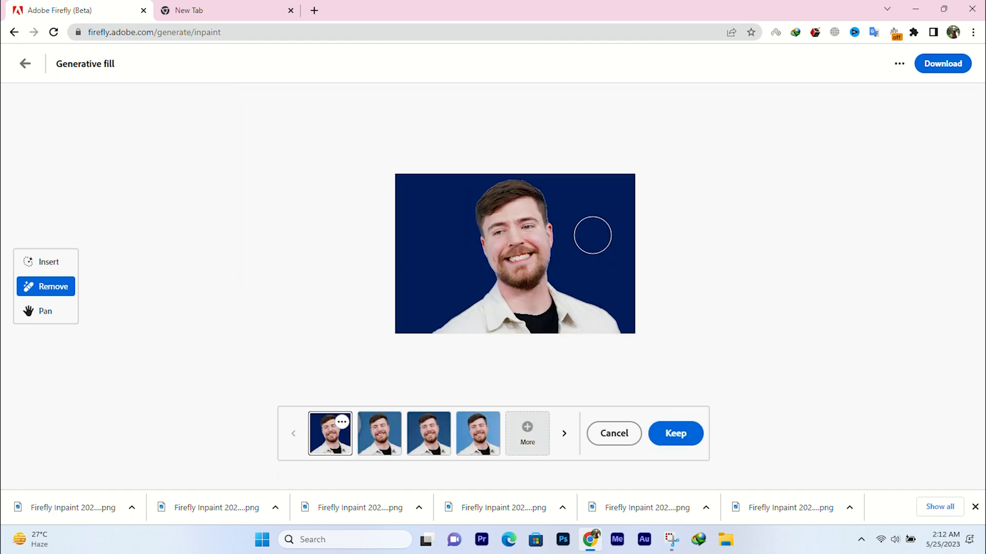
left_click(394, 440)
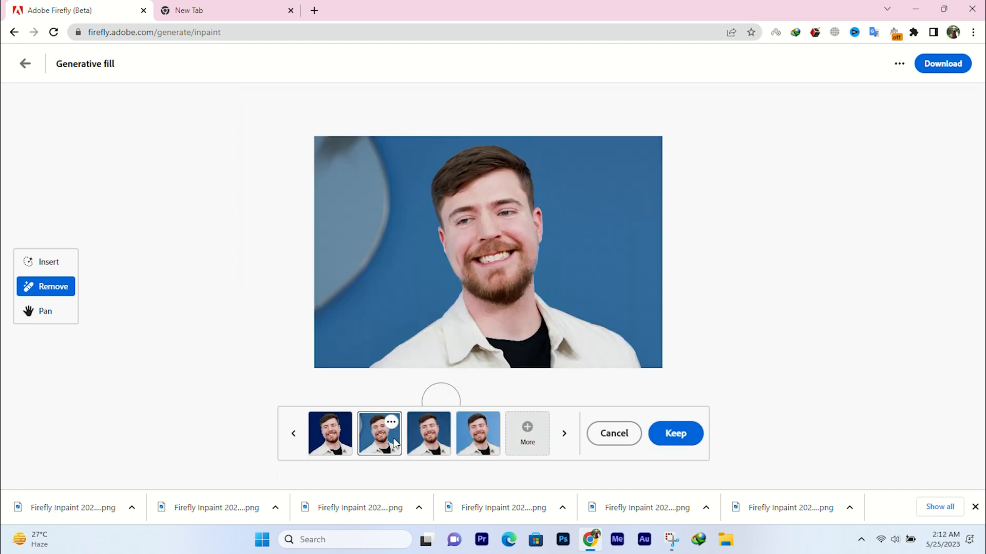
left_click(433, 440)
left_click(476, 439)
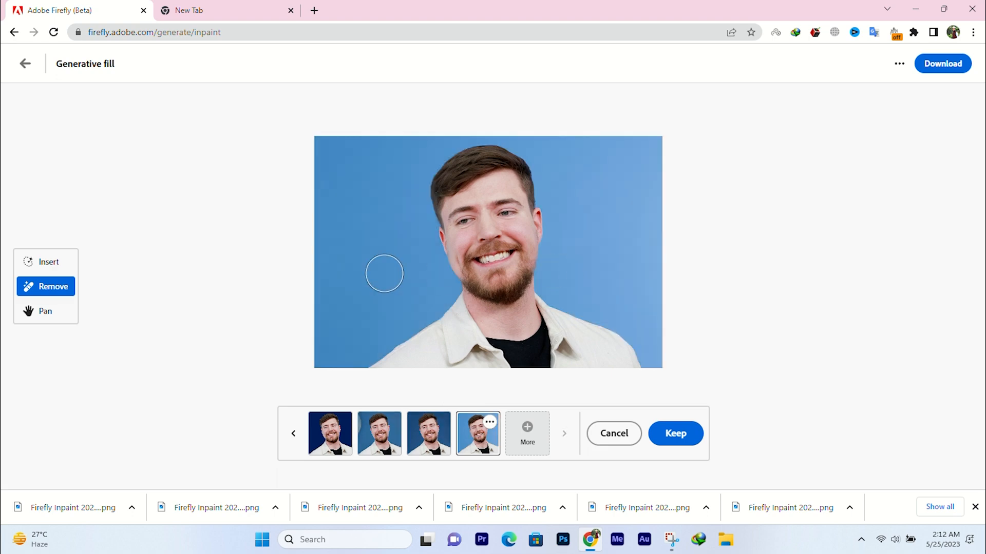
- Return to the Insert tool without saving the removal and generate a new background from the prompt "ho"
left_click(51, 268)
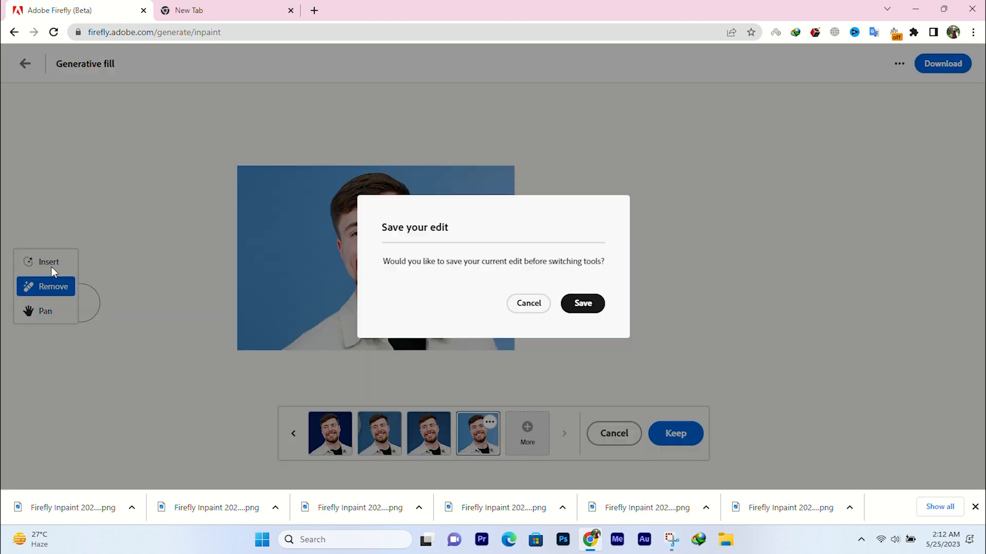
left_click(533, 308)
left_click(49, 262)
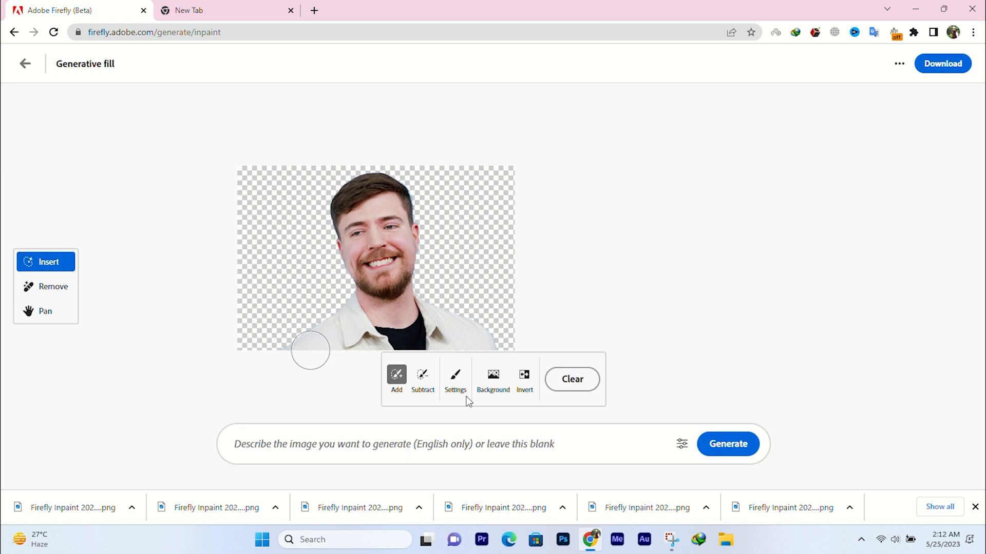
type("ho")
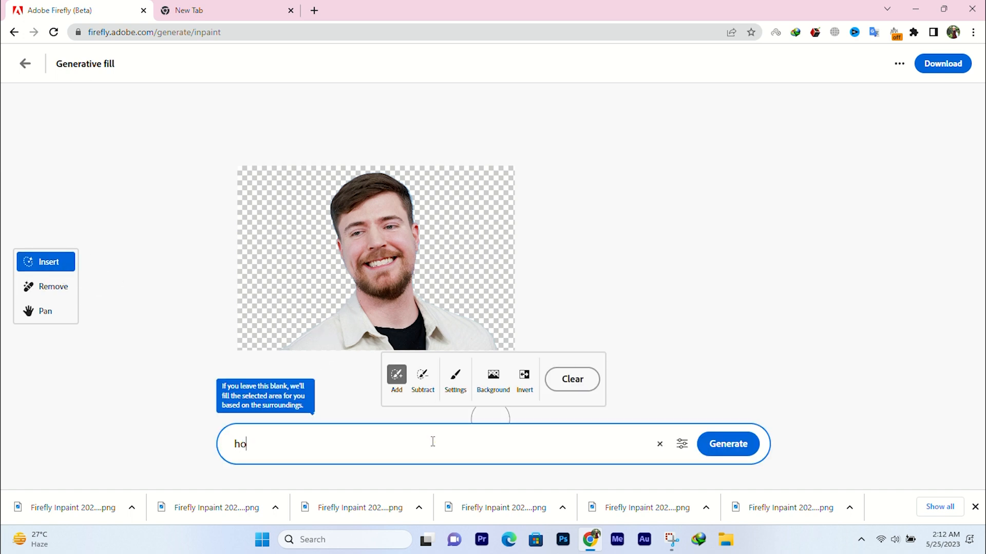
key("Return")
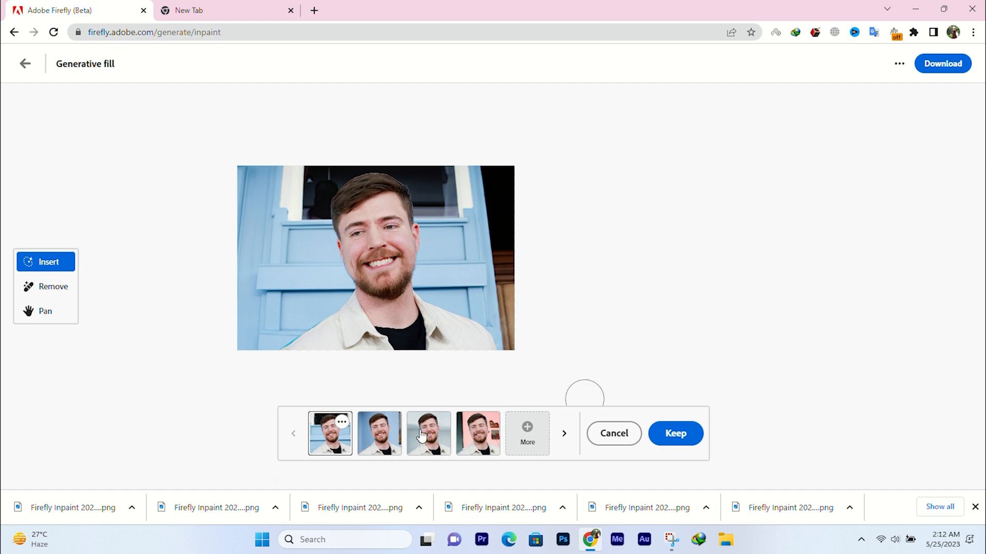
- Compare the generated background variations and keep the fourth one with the pink wall
left_click(381, 431)
scroll(427, 307, "up", 3)
left_click(431, 441)
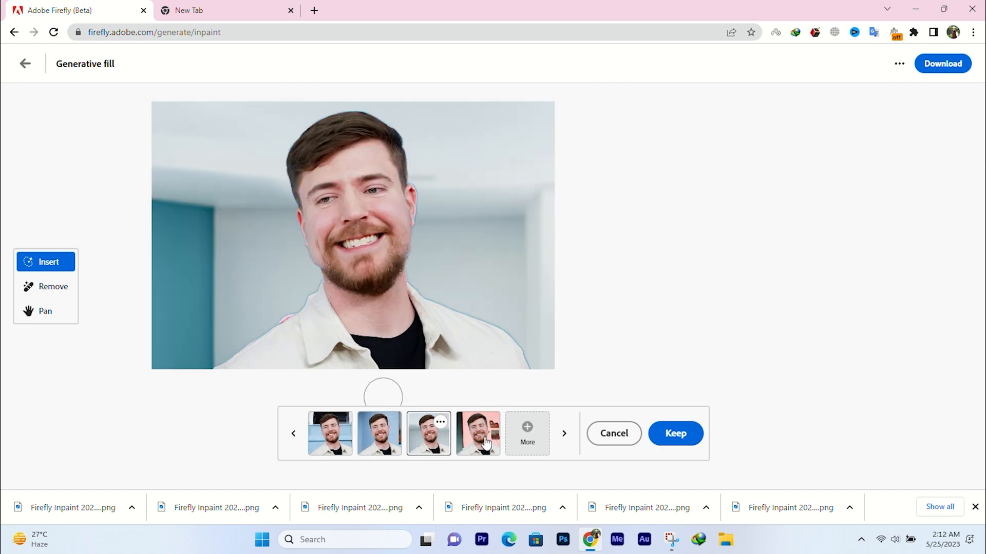
left_click(477, 437)
scroll(436, 318, "up", 5)
scroll(436, 318, "down", 2)
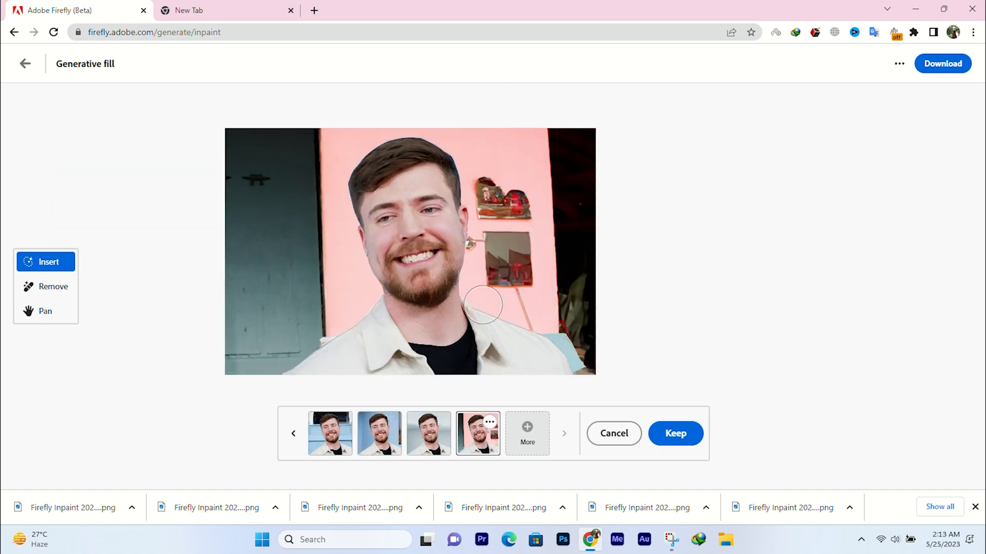
scroll(518, 336, "down", 2)
scroll(508, 332, "up", 2)
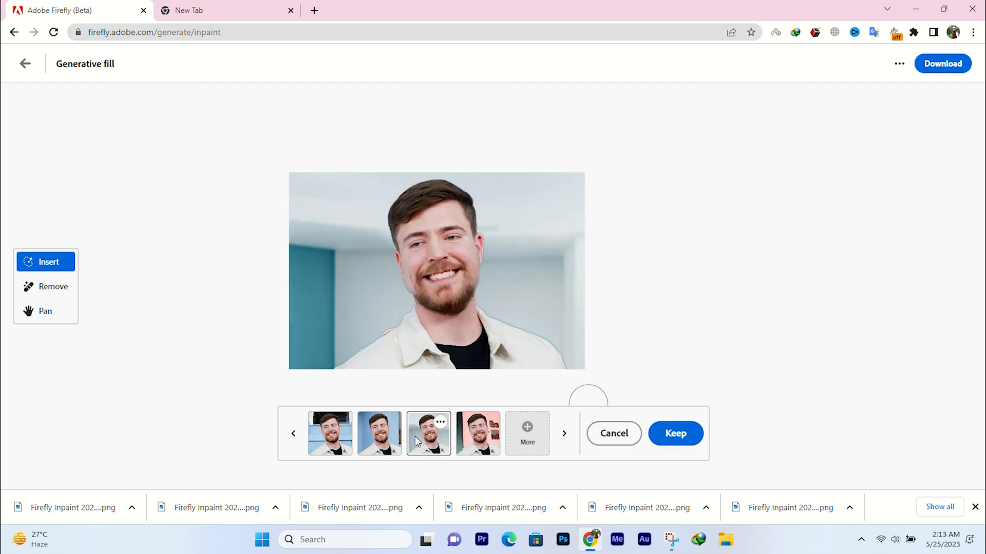
left_click(675, 434)
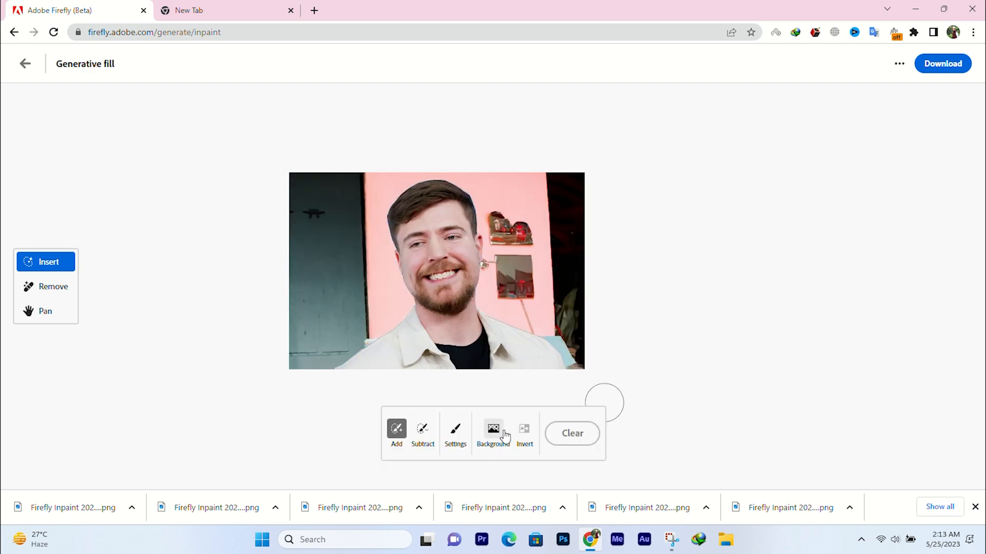
- Paint an insert mask over the man's teeth between the lips
scroll(452, 298, "up", 4)
scroll(378, 245, "down", 1)
mouse_move(307, 274)
left_mouse_down()
mouse_move(413, 263)
mouse_move(482, 231)
mouse_move(285, 273)
left_mouse_up()
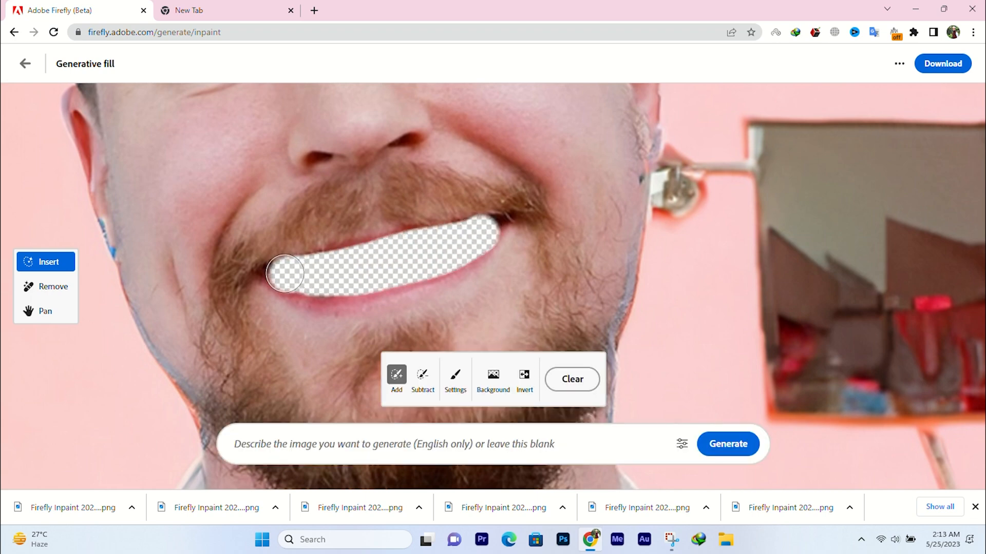
scroll(399, 258, "down", 5)
scroll(398, 259, "down", 3)
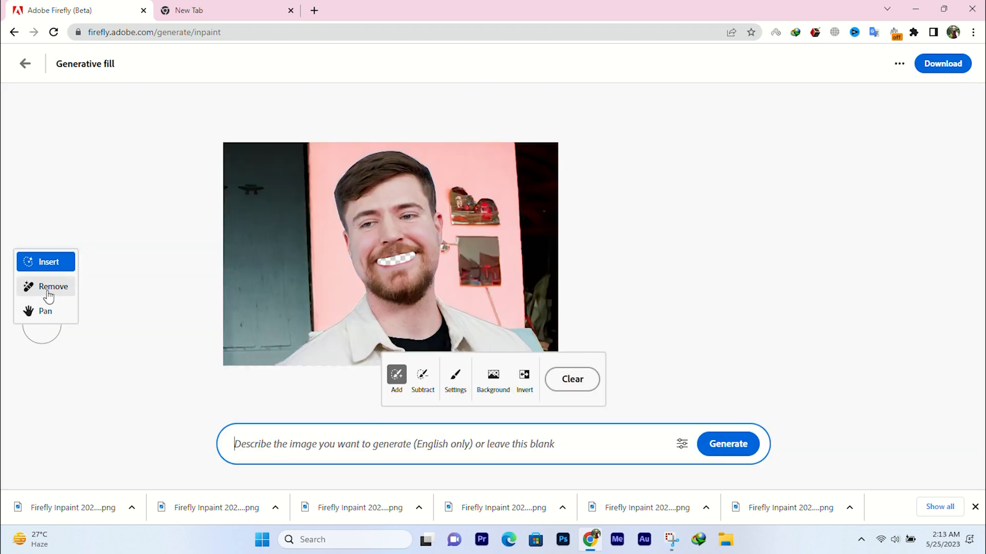
- Fill the masked teeth area using the Remove tool and examine the generated smile up close
left_click(46, 286)
left_click(611, 442)
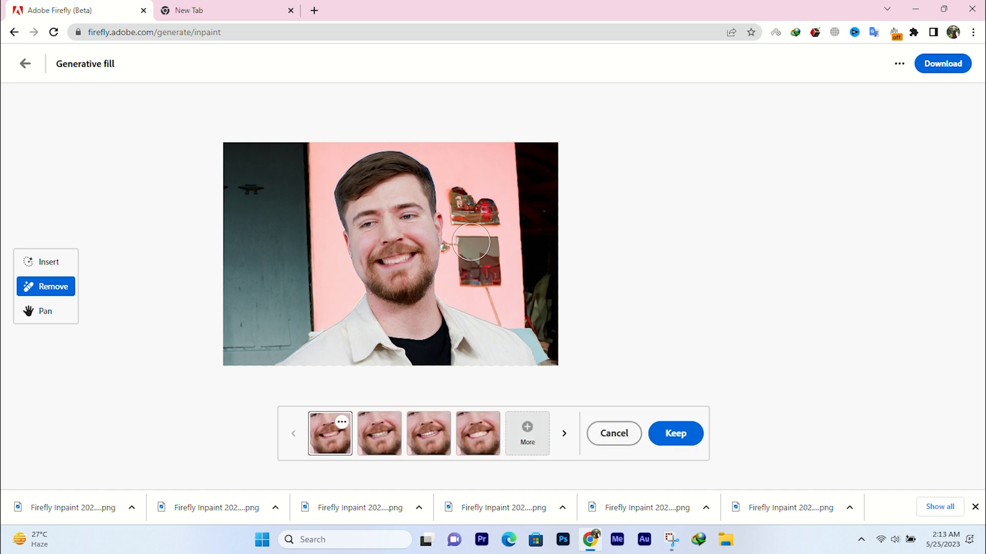
scroll(416, 270, "up", 5)
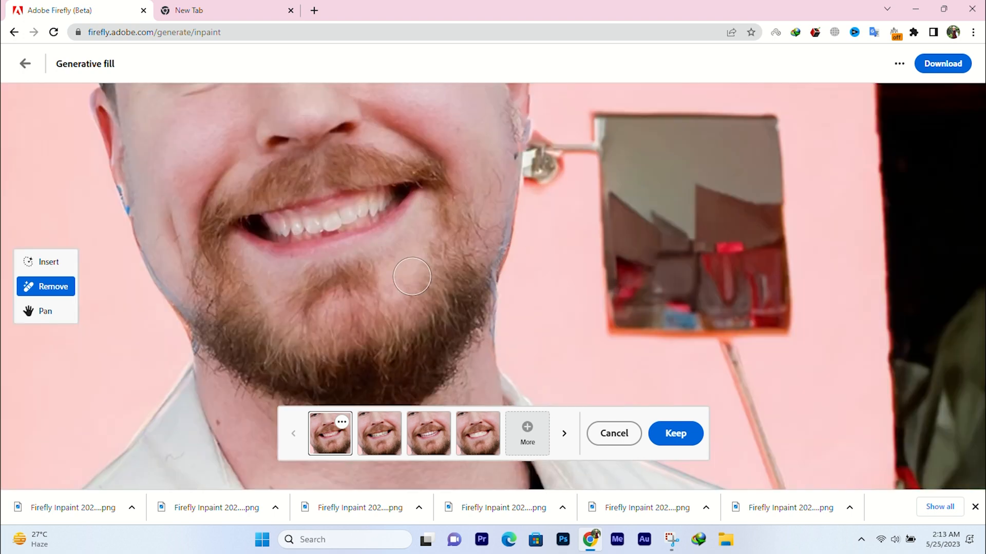
scroll(412, 277, "down", 4)
scroll(413, 303, "down", 2)
scroll(415, 323, "up", 2)
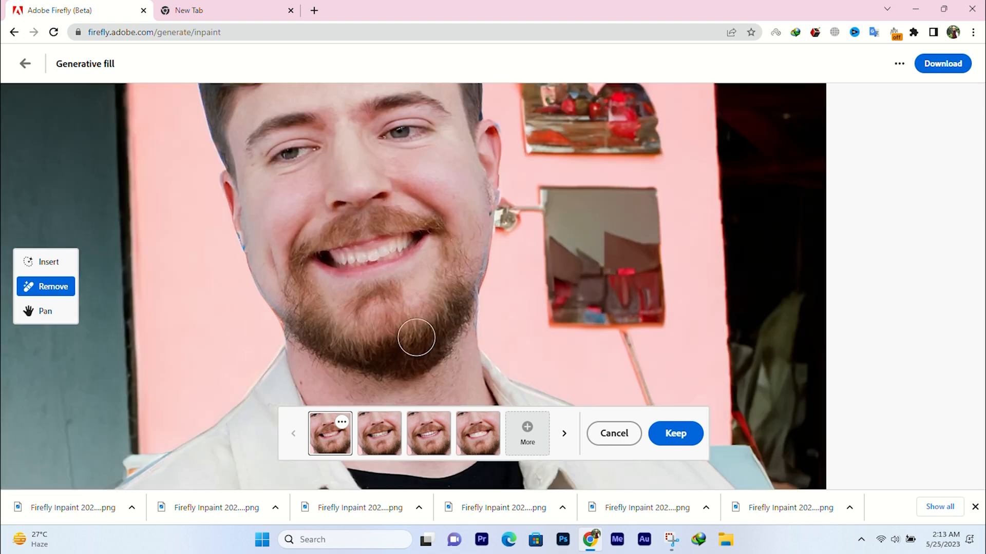
- Compare the other generated teeth variations and select the second one
left_click(384, 441)
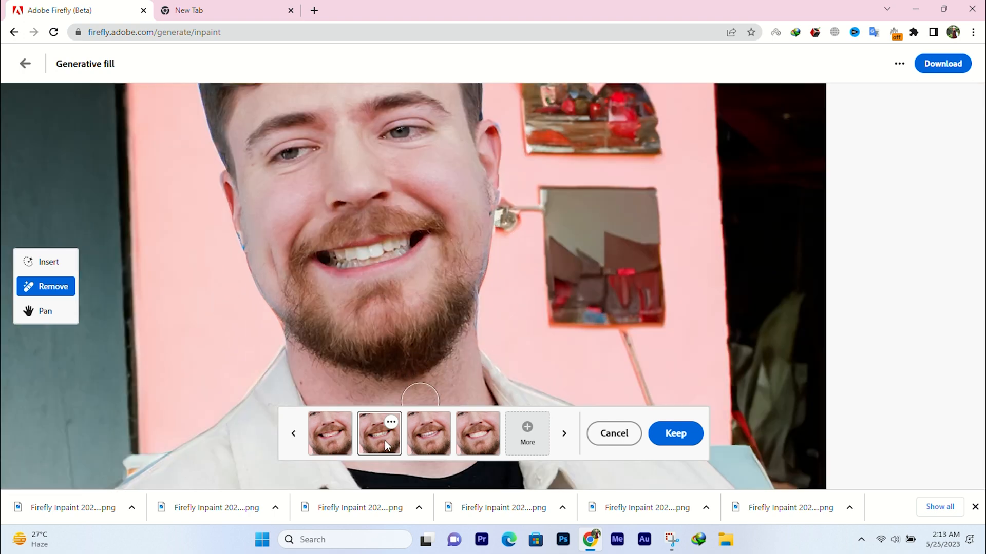
left_click(436, 437)
left_click(470, 435)
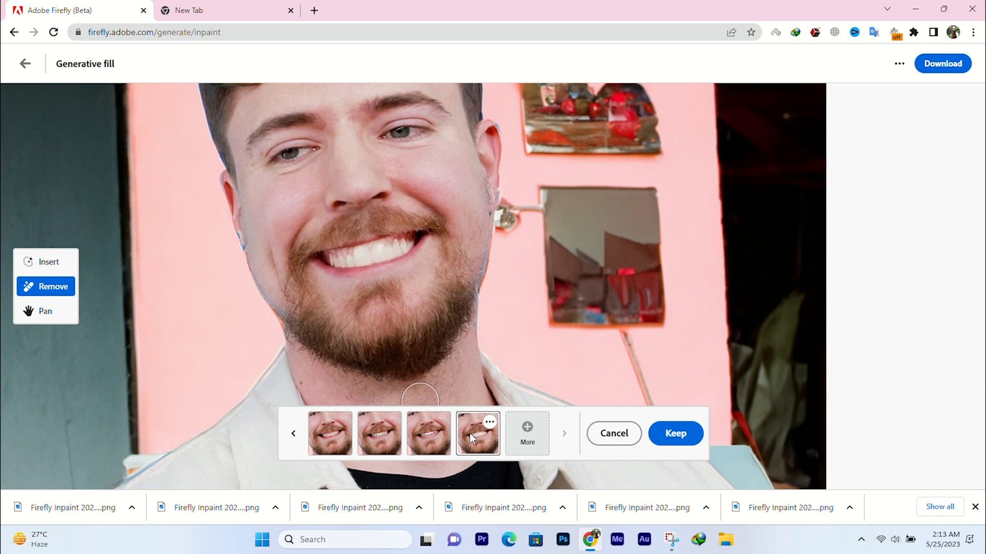
left_click(436, 437)
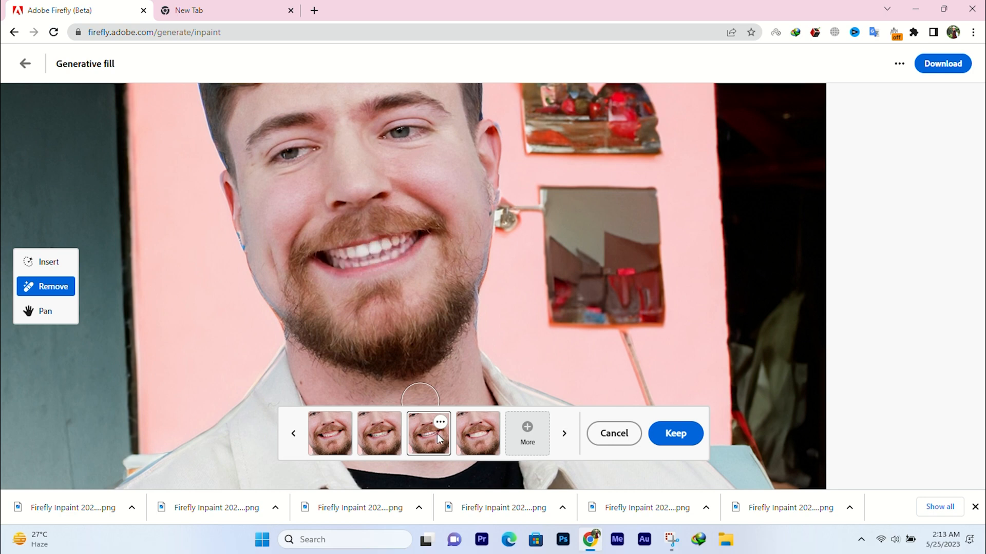
left_click(381, 437)
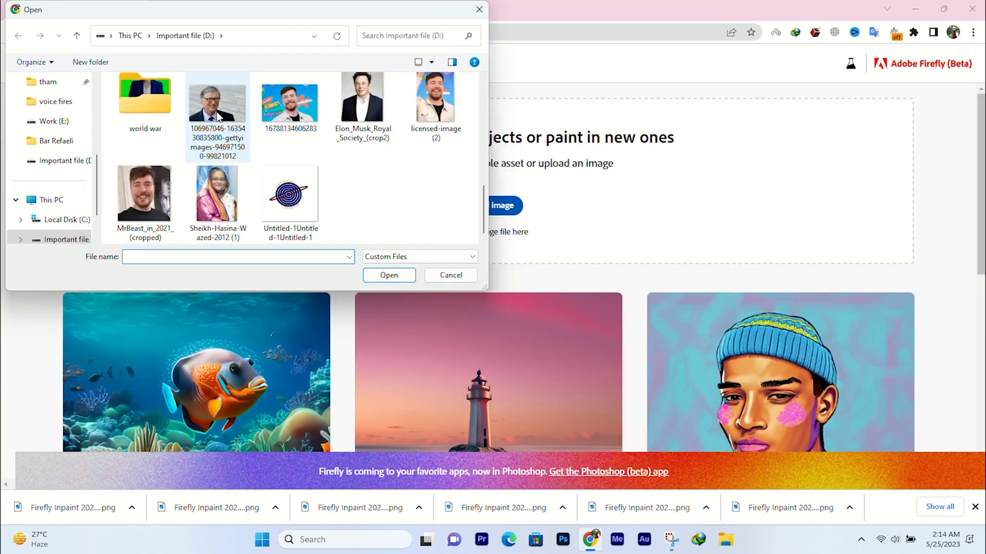
- Upload the portrait file Elon_Musk_Royal_Society_(crop2) for a new Generative fill
left_click(363, 111)
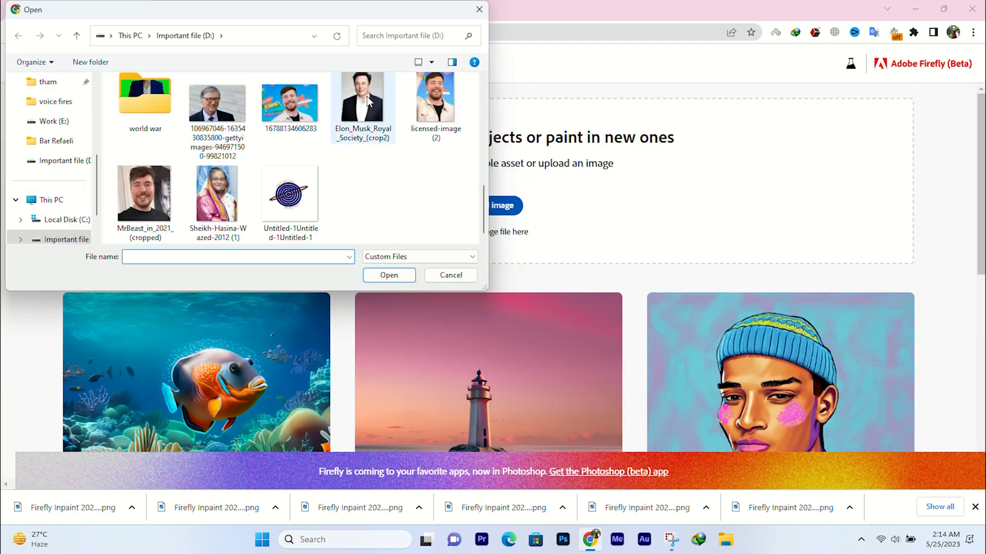
scroll(409, 207, "up", 1)
left_click(389, 275)
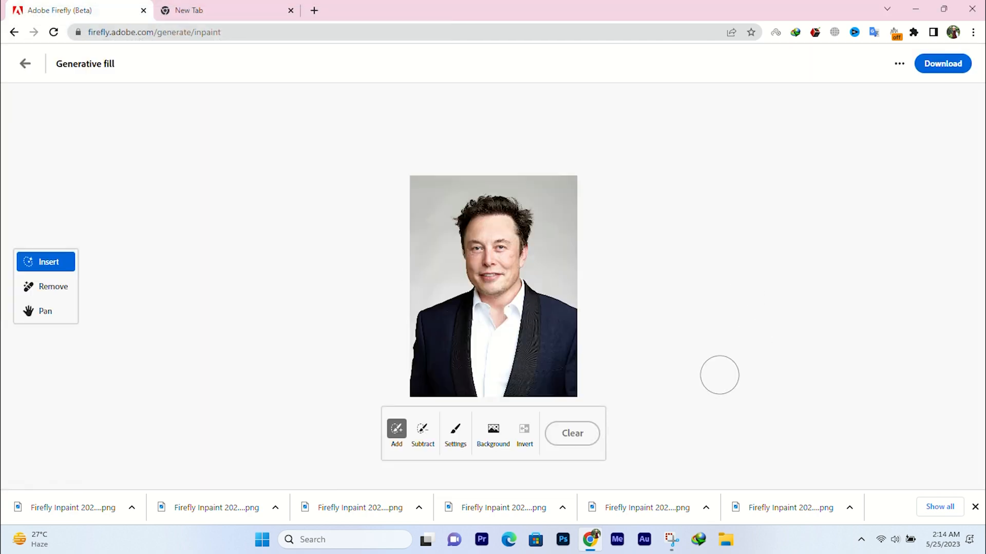
- Paint an insert mask over the man's left eye and cheek, from the brow down to the jaw
scroll(509, 255, "up", 5)
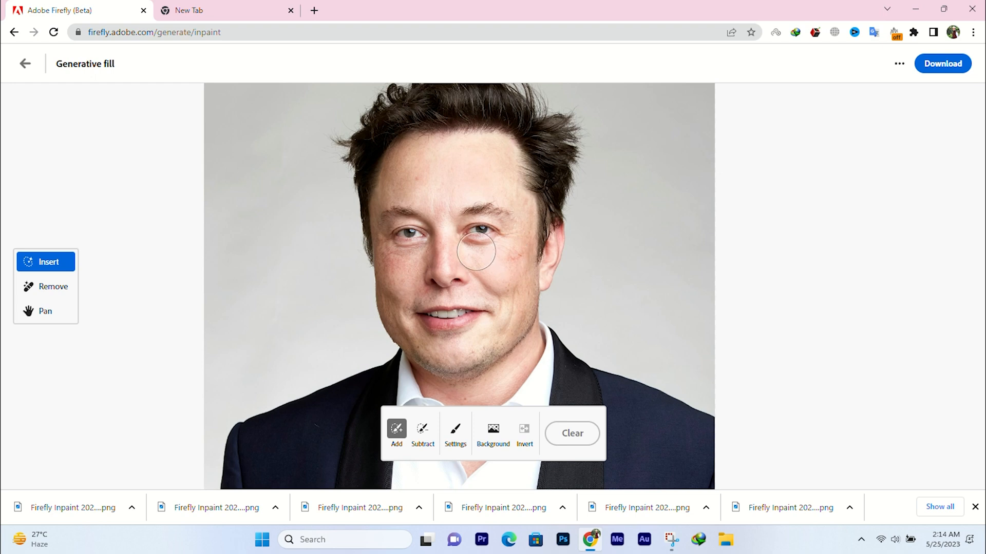
mouse_move(485, 231)
left_mouse_down()
mouse_move(488, 253)
mouse_move(513, 232)
mouse_move(507, 204)
left_mouse_up()
scroll(508, 204, "down", 5)
- Try filling the masked half of the face with the Remove tool, compare the variations and discard them
left_click(53, 287)
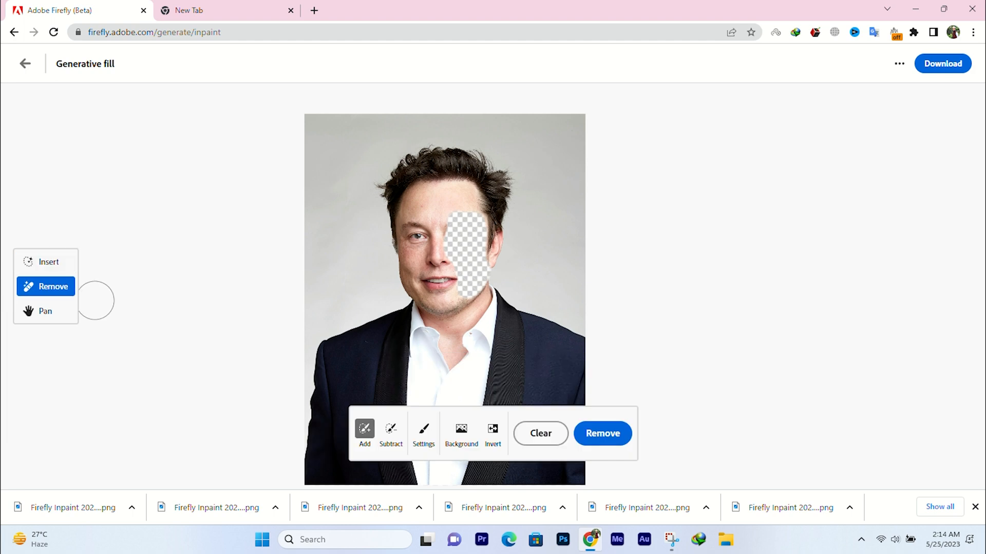
left_click(611, 434)
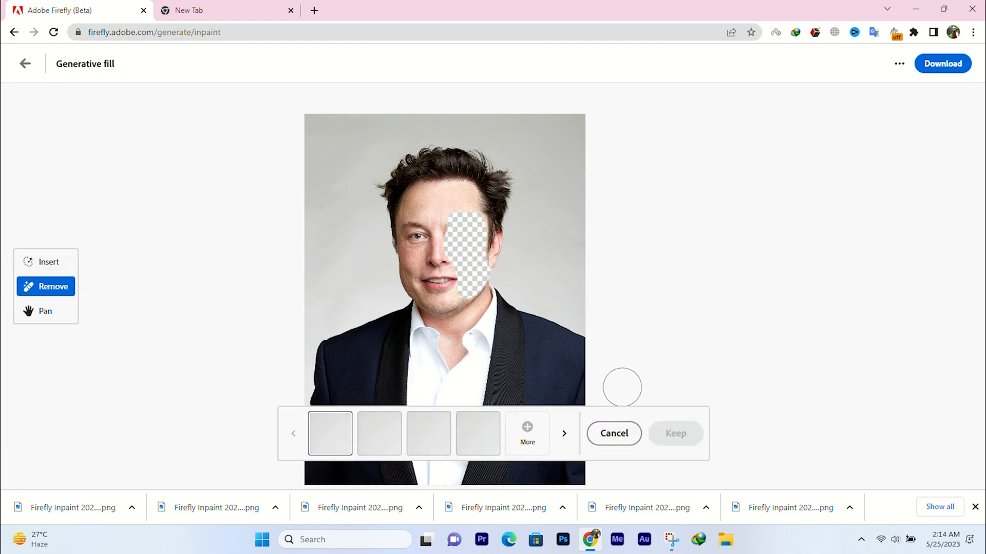
left_click(429, 434)
left_click(477, 431)
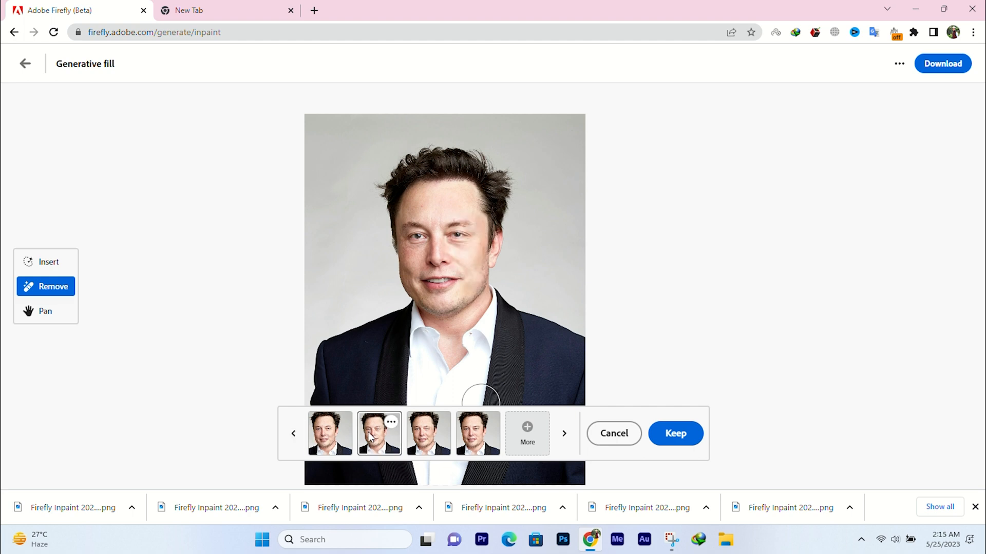
left_click(611, 434)
- Generate an Insert fill for the face mask from the prompt "robot"
left_click(47, 262)
left_click(313, 446)
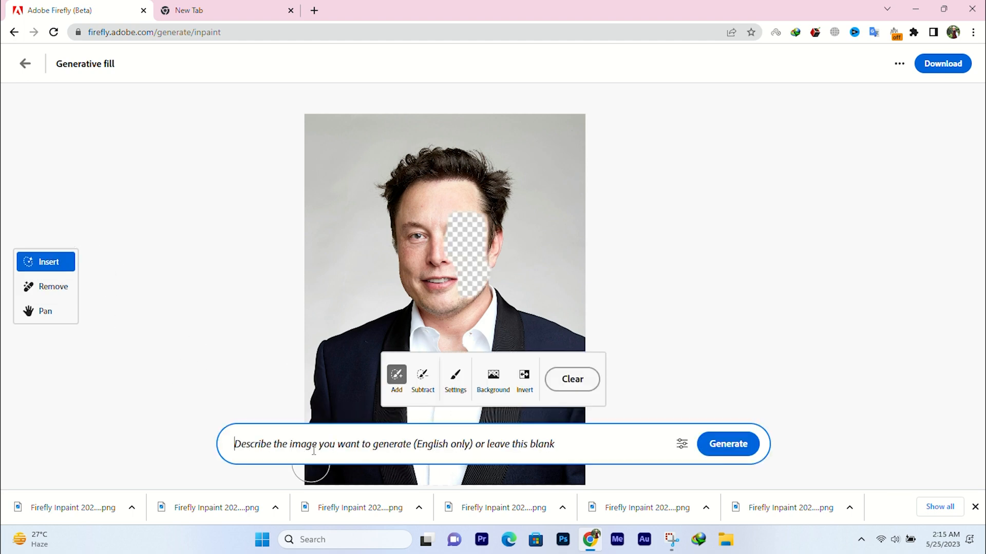
type("robot")
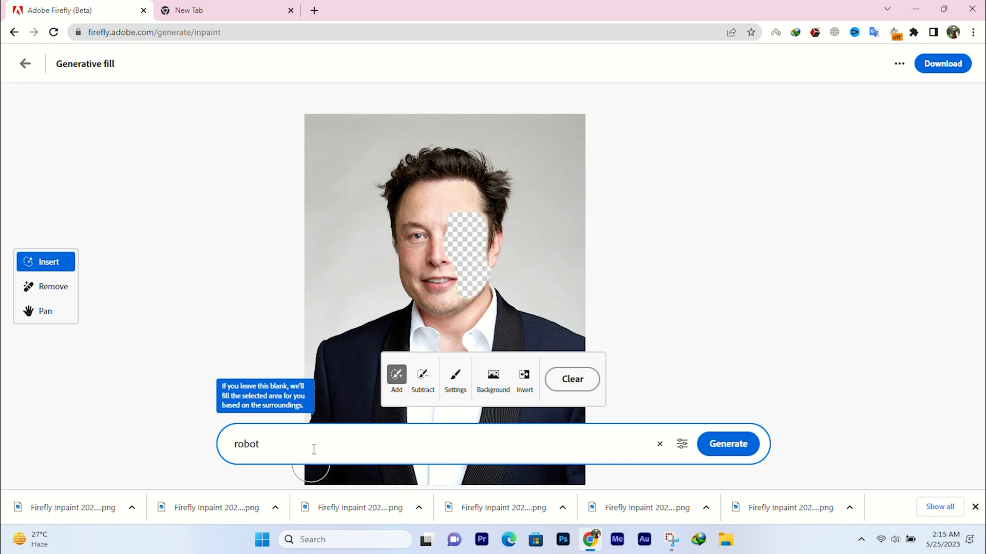
key("Return")
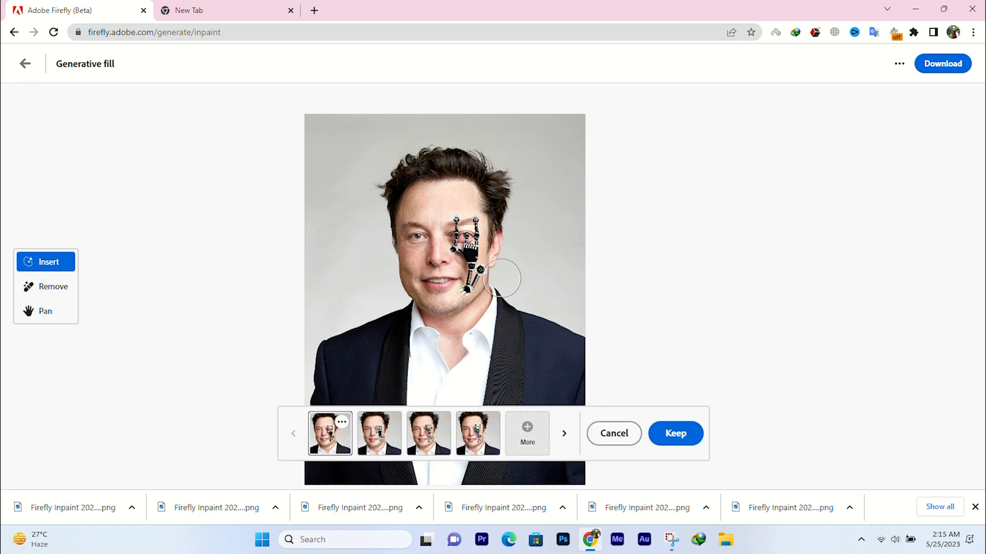
- Compare the four generated robot variations on the face and discard them
scroll(502, 279, "up", 3)
scroll(488, 288, "down", 2)
left_click(377, 433)
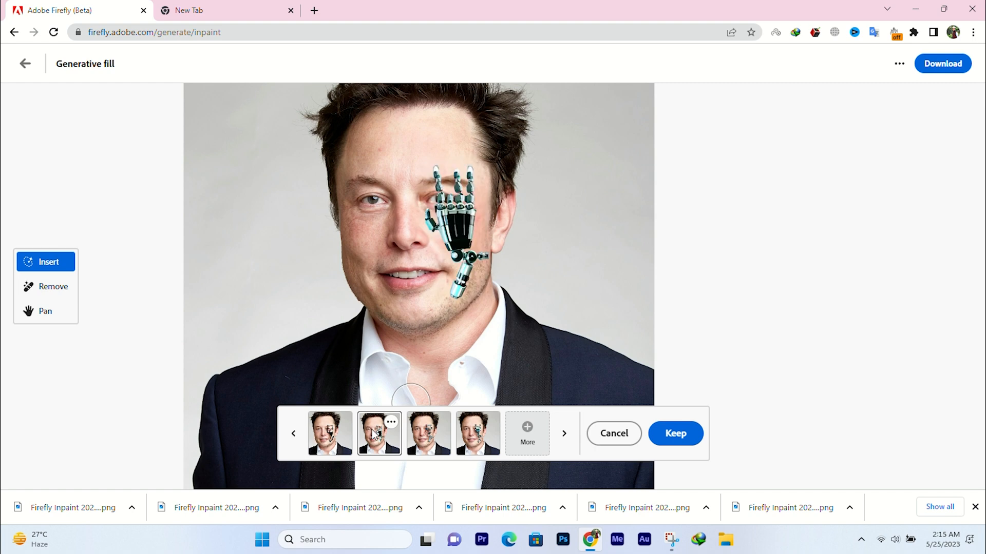
left_click(423, 436)
left_click(464, 441)
left_click(427, 432)
scroll(454, 345, "down", 3)
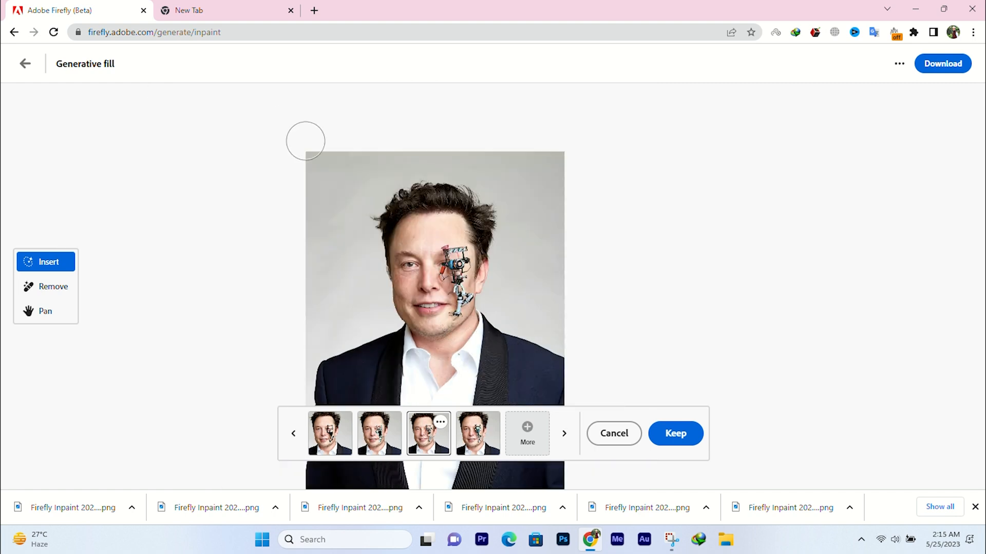
left_click(613, 433)
- Try to fill the face mask from the prompt "terminator inside", check the variations and discard them
left_click_drag(308, 459, 223, 457)
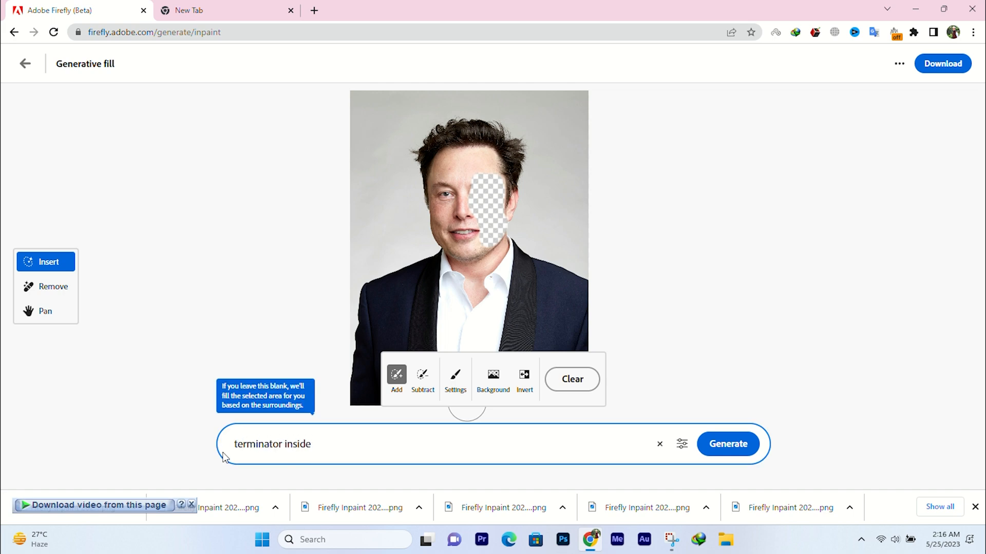
type("terminator inside")
key("Return")
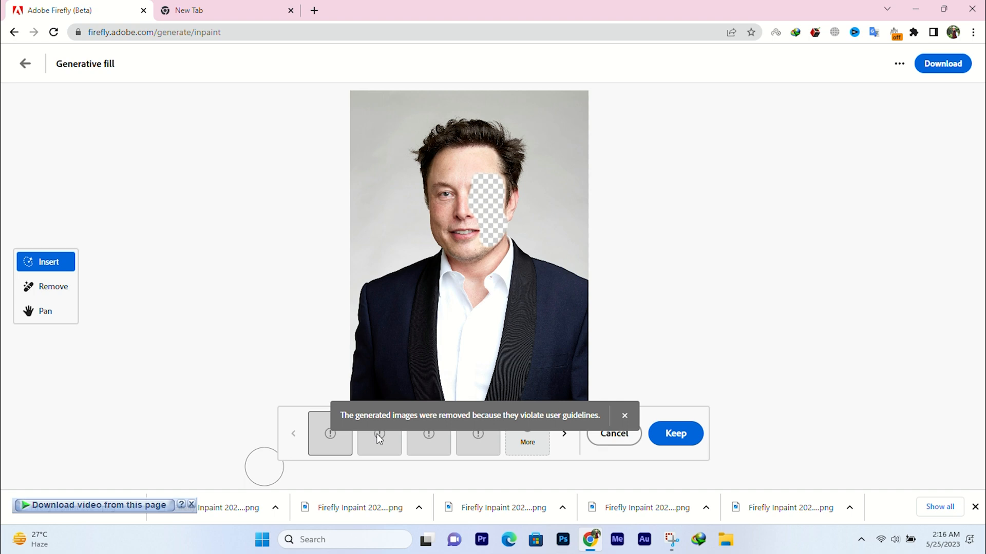
left_click(421, 436)
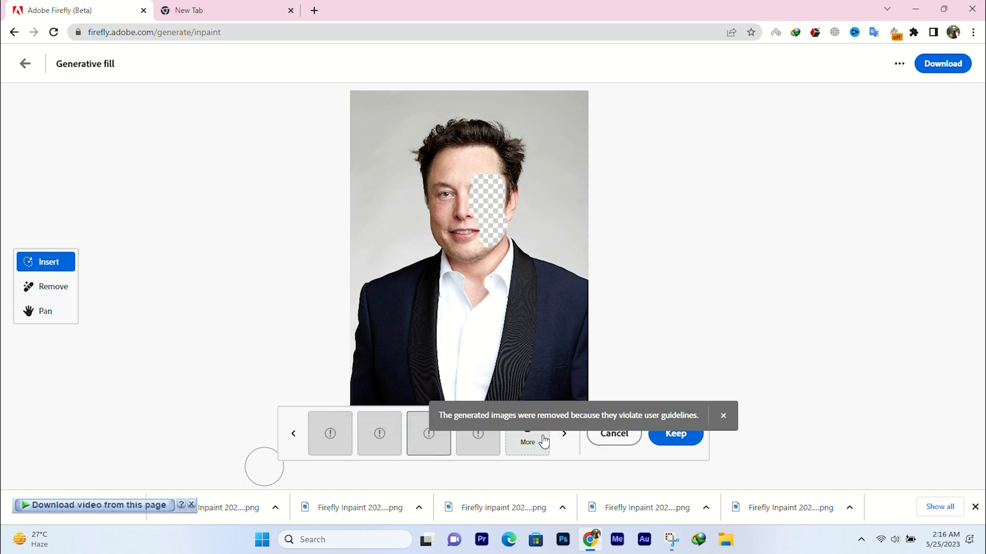
left_click(564, 434)
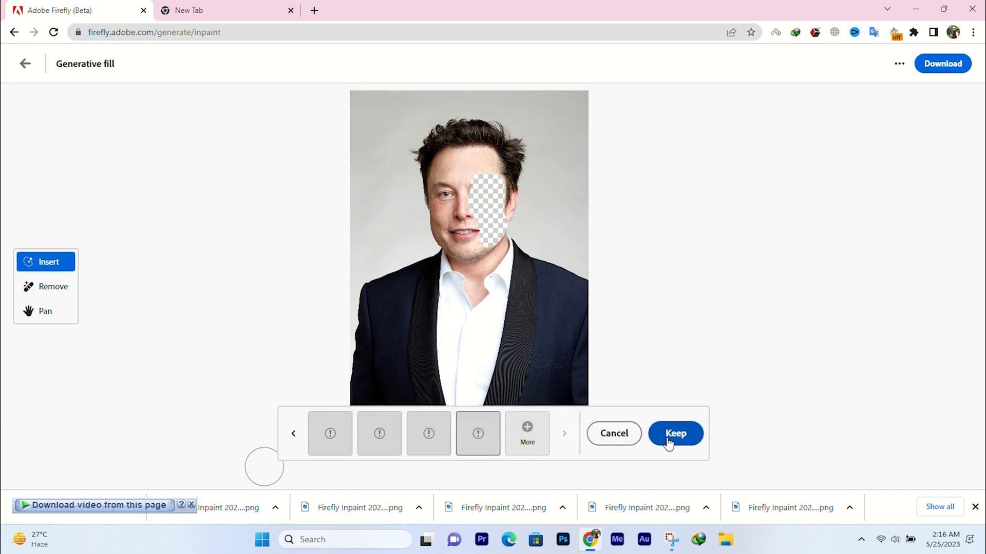
left_click(615, 435)
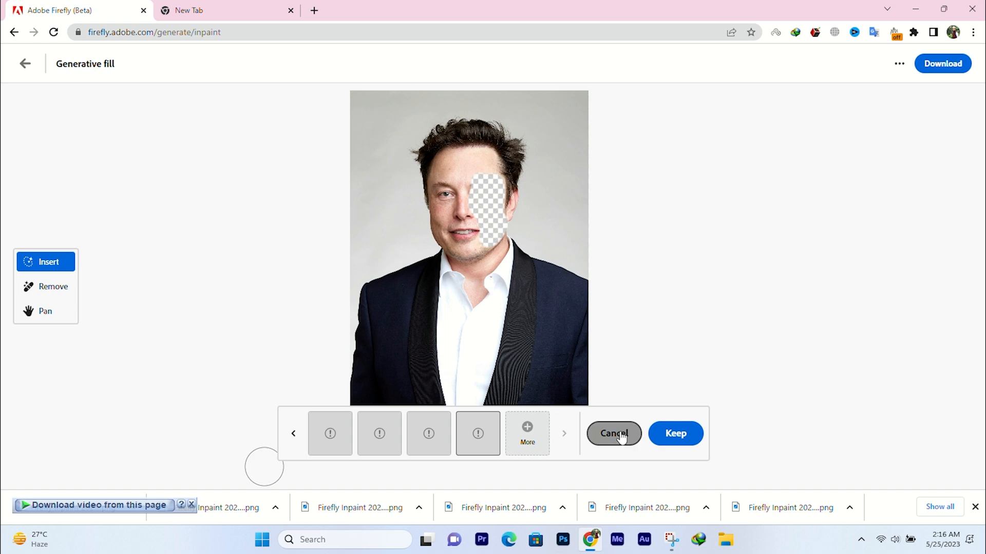
- Replace the prompt with "robot" and generate a new set of fills for the face mask
left_click(329, 452)
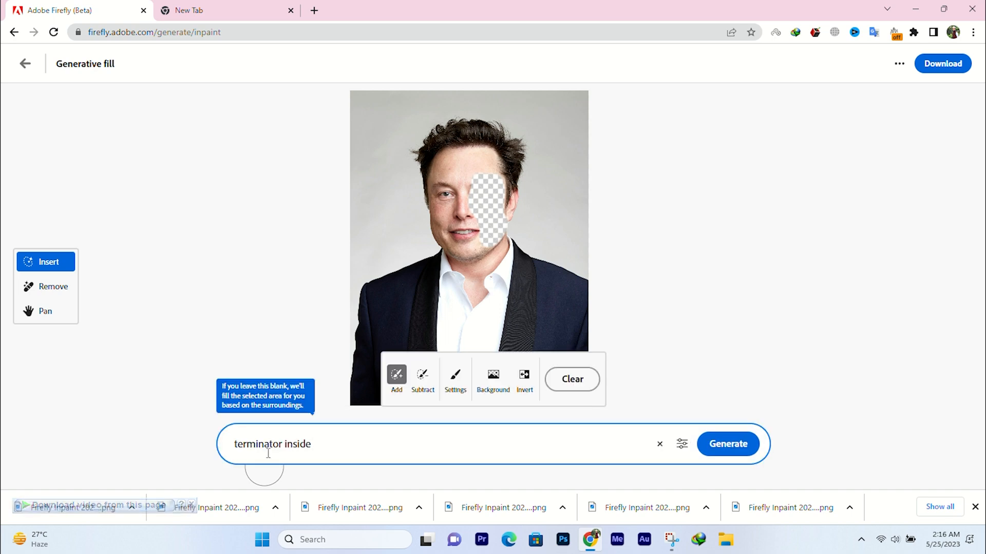
left_click_drag(286, 450, 205, 445)
type("robot")
key("Return")
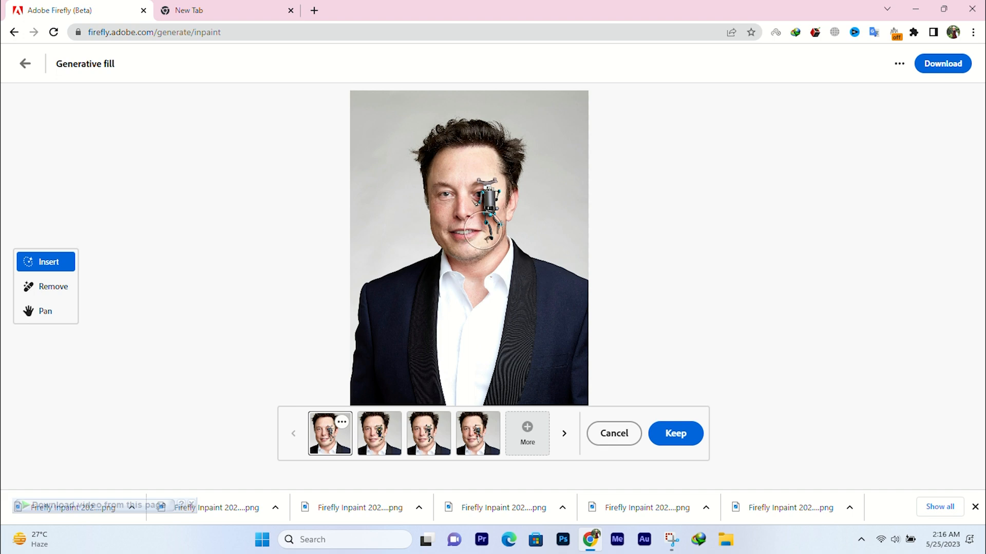
- Compare the new robot variations on the face and select the fourth one
scroll(490, 221, "up", 3)
scroll(485, 205, "down", 1)
left_click(379, 433)
left_click(429, 433)
left_click(477, 433)
- Examine the fourth robot variation both up close and in the whole portrait, and discard the generated set
scroll(438, 252, "down", 2)
scroll(438, 251, "up", 4)
scroll(438, 252, "up", 2)
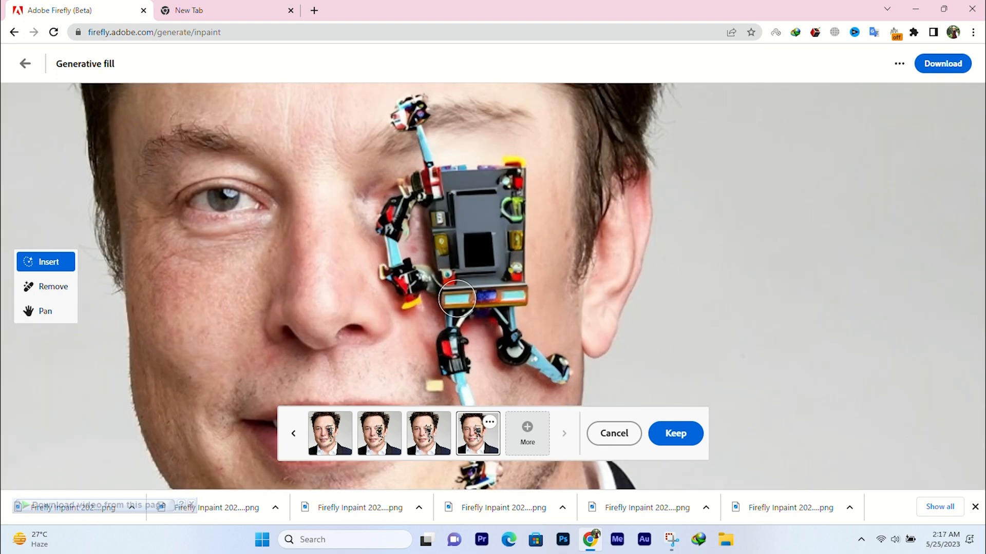
scroll(463, 261, "down", 3)
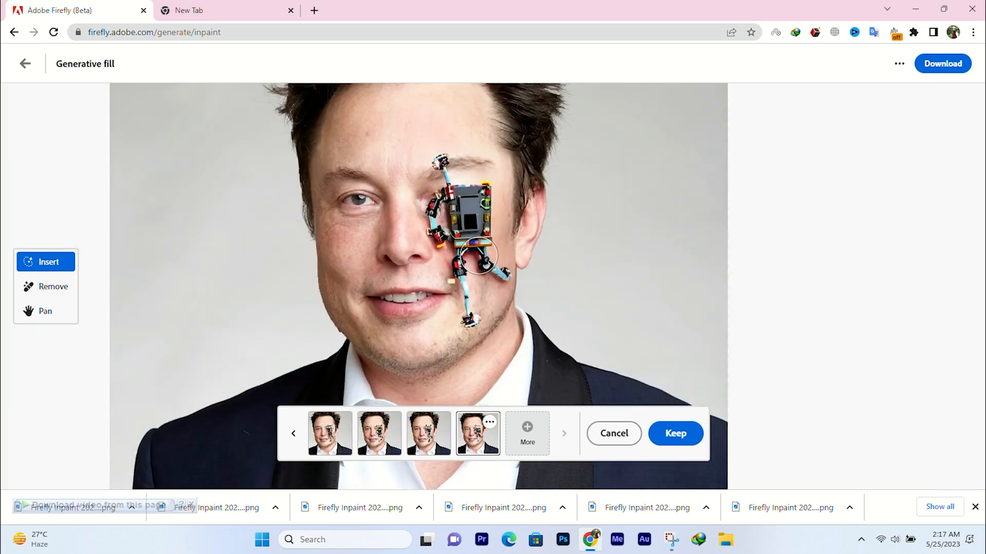
scroll(476, 269, "up", 3)
scroll(462, 277, "down", 4)
scroll(446, 277, "down", 3)
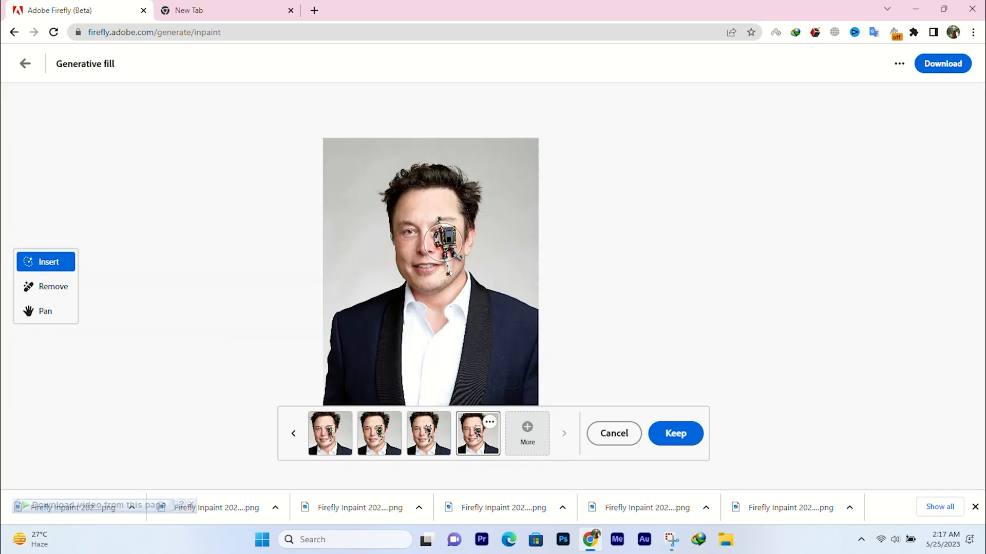
scroll(411, 239, "up", 5)
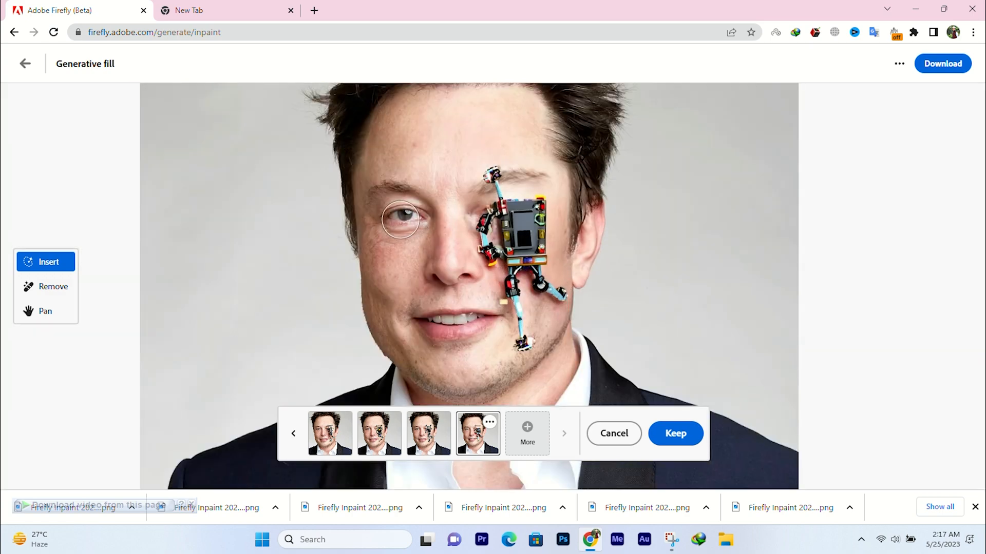
left_click(615, 435)
- Try to fill the face mask from the prompt "ghostinside" and check the generated variations
left_click_drag(261, 445, 222, 448)
type("ghostinside")
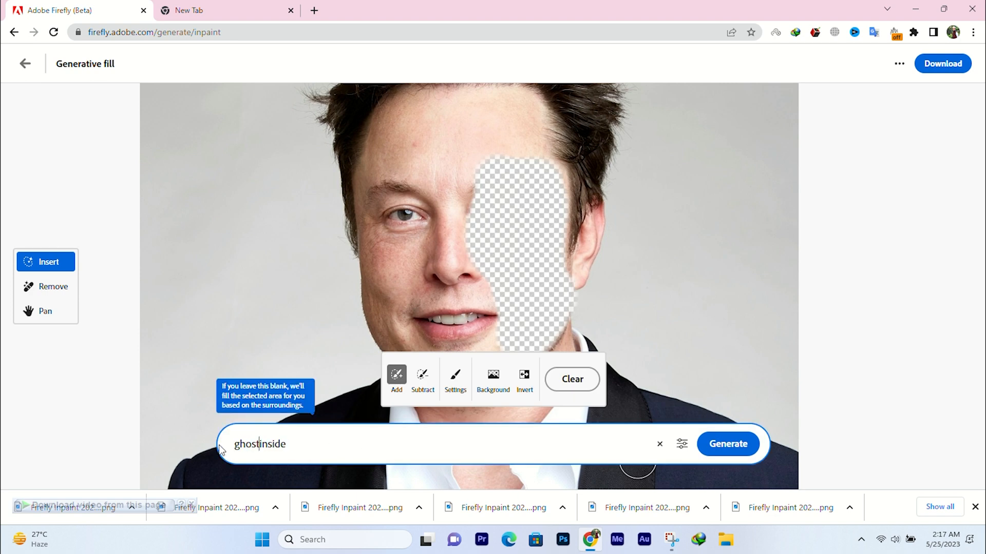
key("Return")
scroll(352, 348, "down", 3)
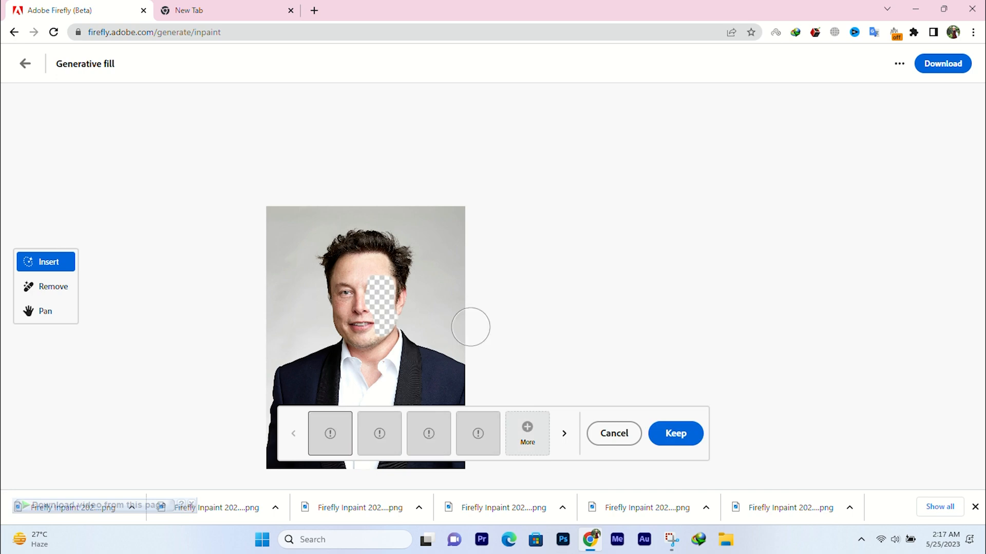
scroll(616, 328, "down", 2)
scroll(544, 333, "up", 5)
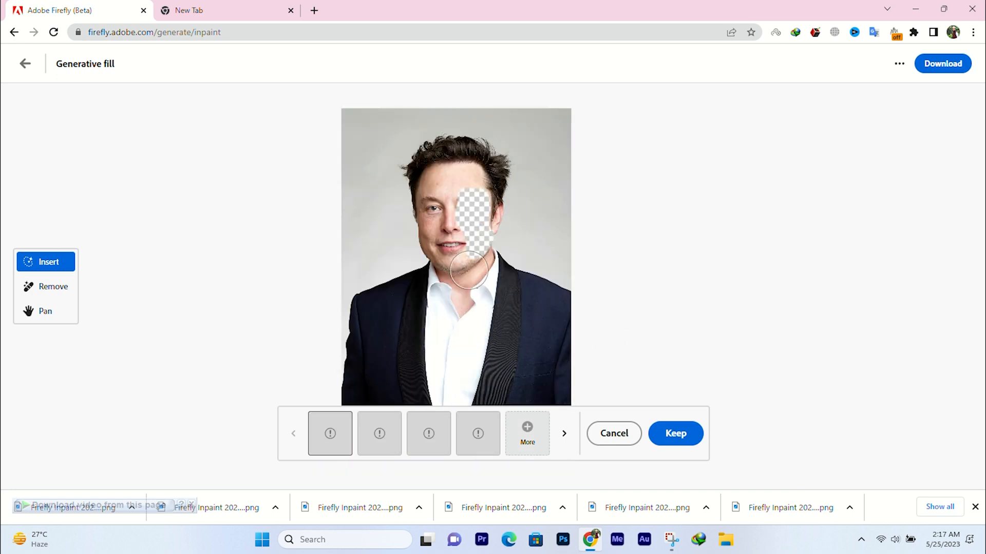
scroll(470, 249, "up", 2)
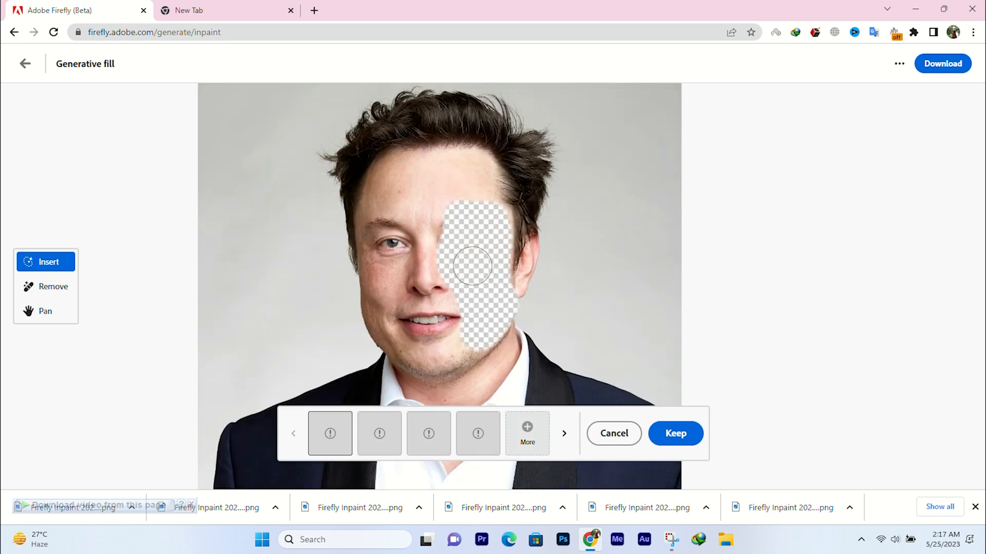
- Leave the portrait without keeping a fill and return to the Firefly home page
left_click(25, 63)
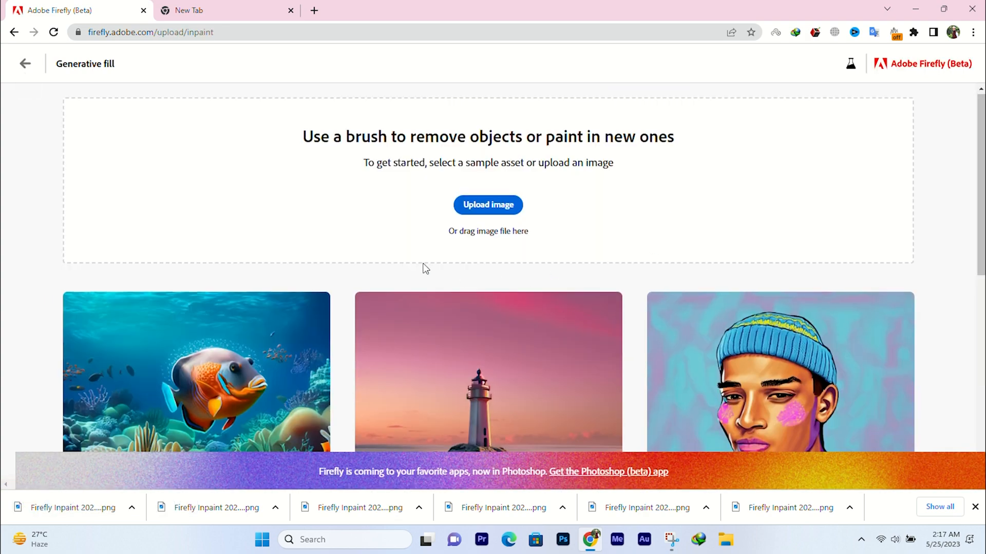
left_click(25, 63)
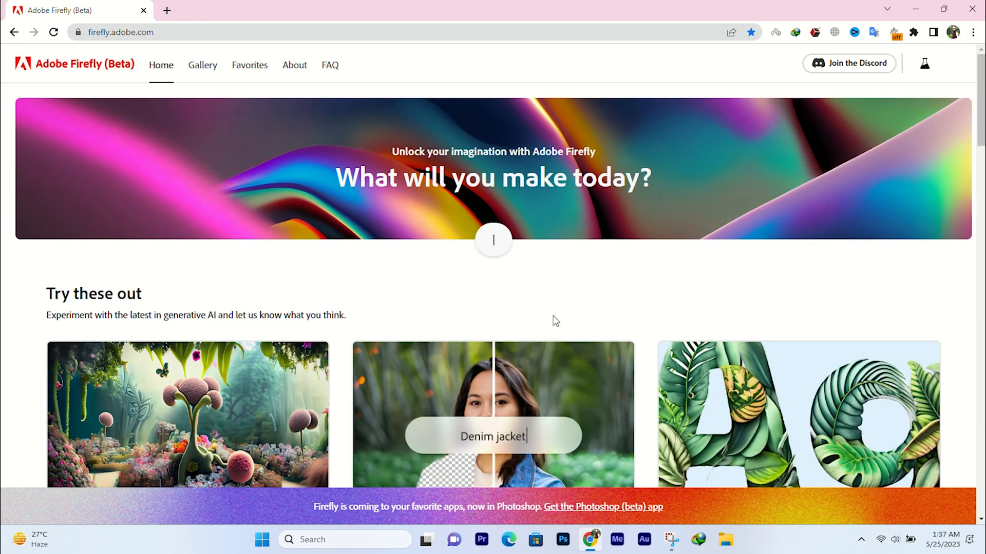
- Review the generative tools offered on the Firefly home page, from Text to image to Extend image
scroll(555, 321, "down", 5)
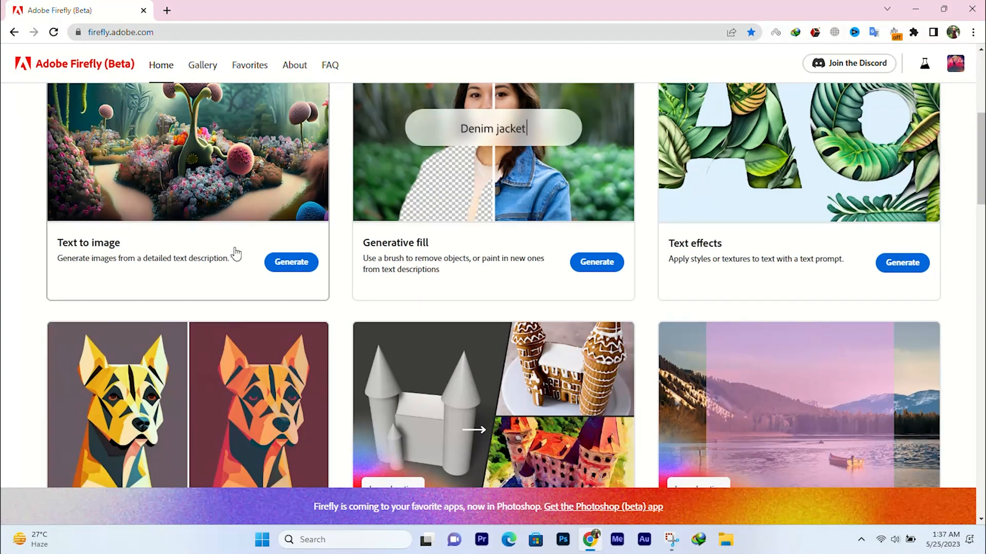
scroll(343, 239, "up", 1)
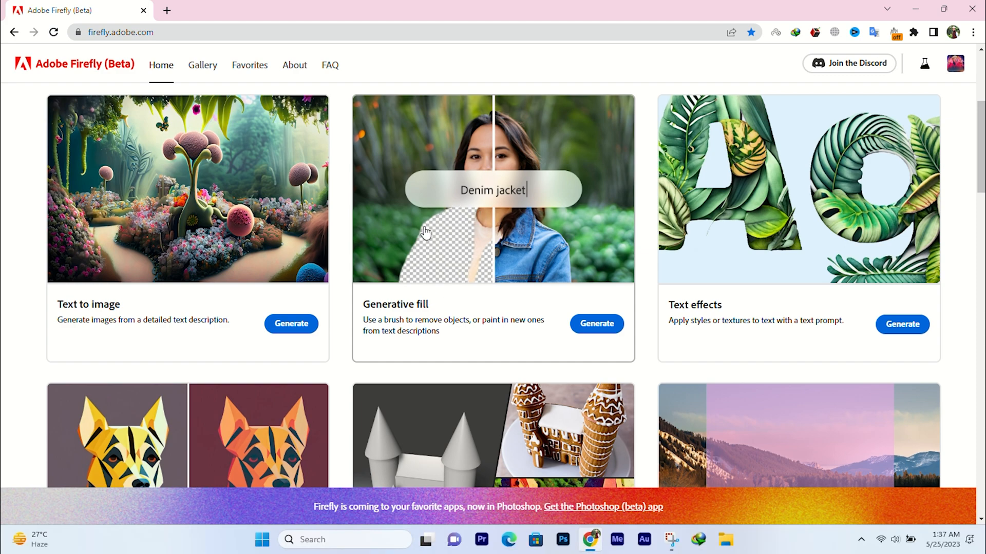
scroll(487, 221, "down", 1)
scroll(486, 222, "down", 2)
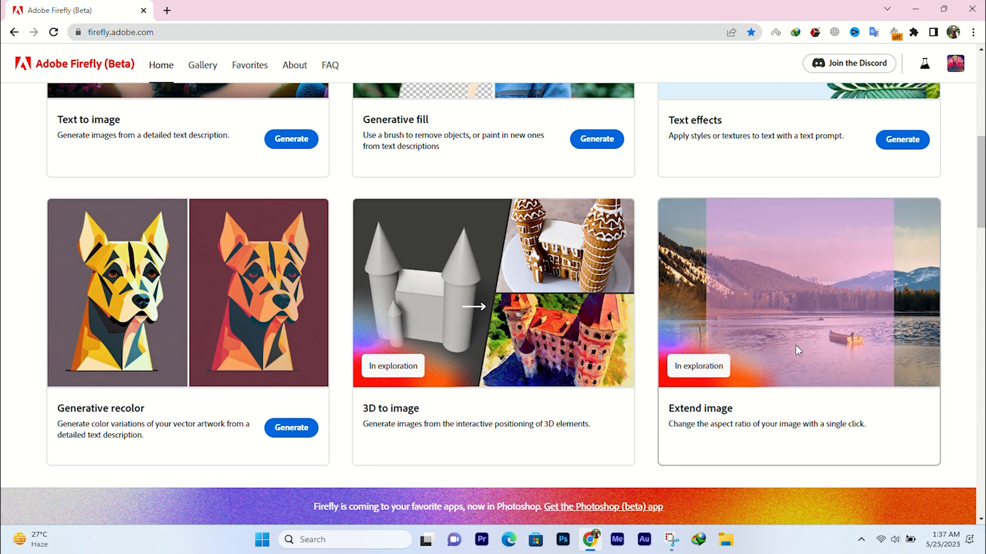
scroll(767, 347, "up", 1)
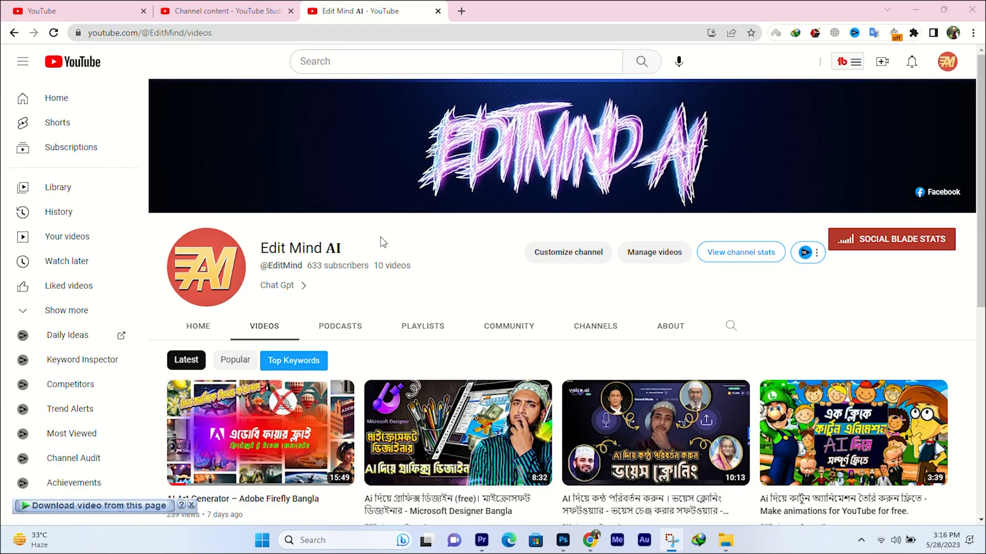
- Look through the list of videos on the Edit Mind AI YouTube channel
scroll(382, 242, "down", 8)
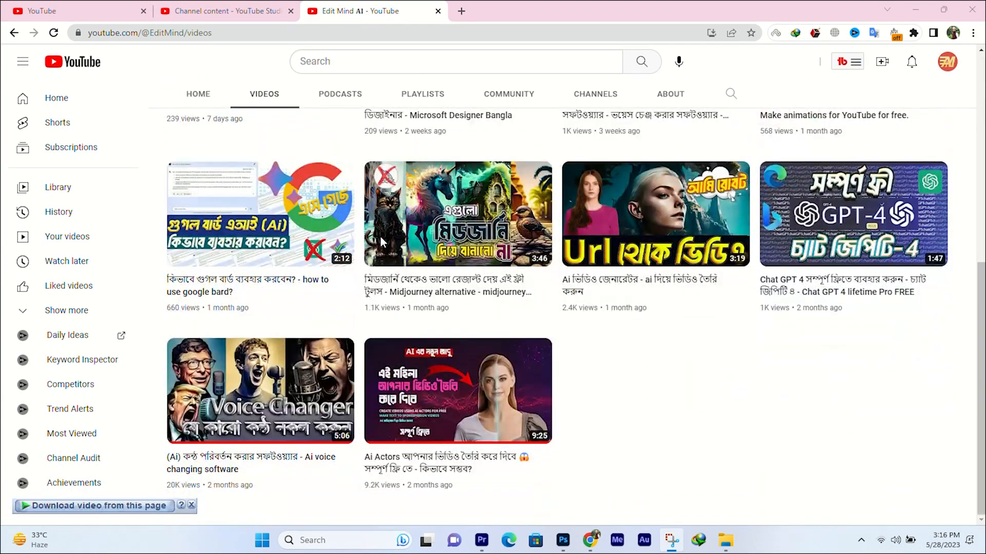
scroll(380, 236, "up", 8)
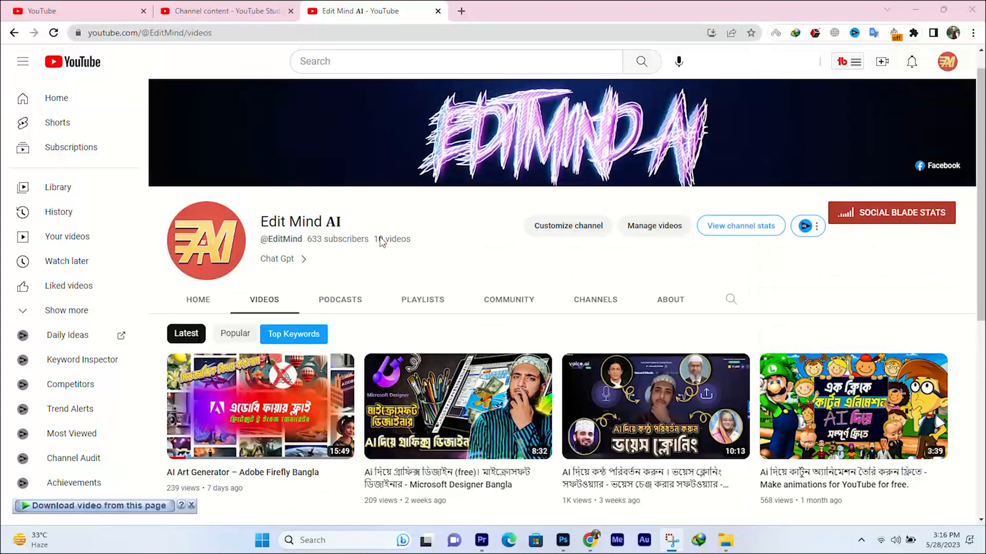